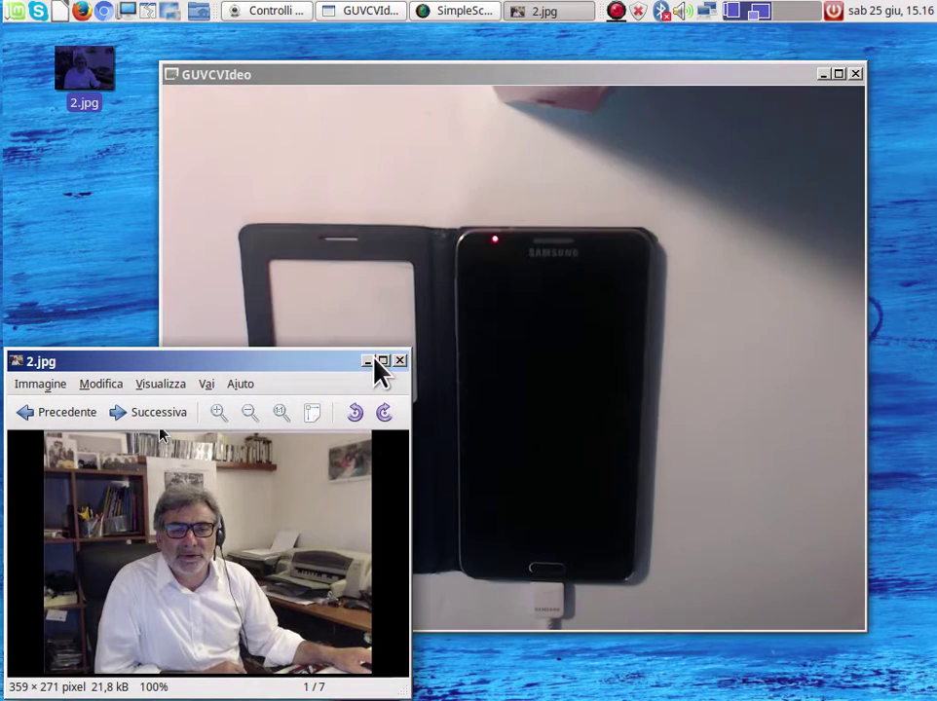
- Minimize the 2.jpg and GUVCVIdeo windows, and move and resize the phone's file window to leave part of the desktop free
left_click(368, 361)
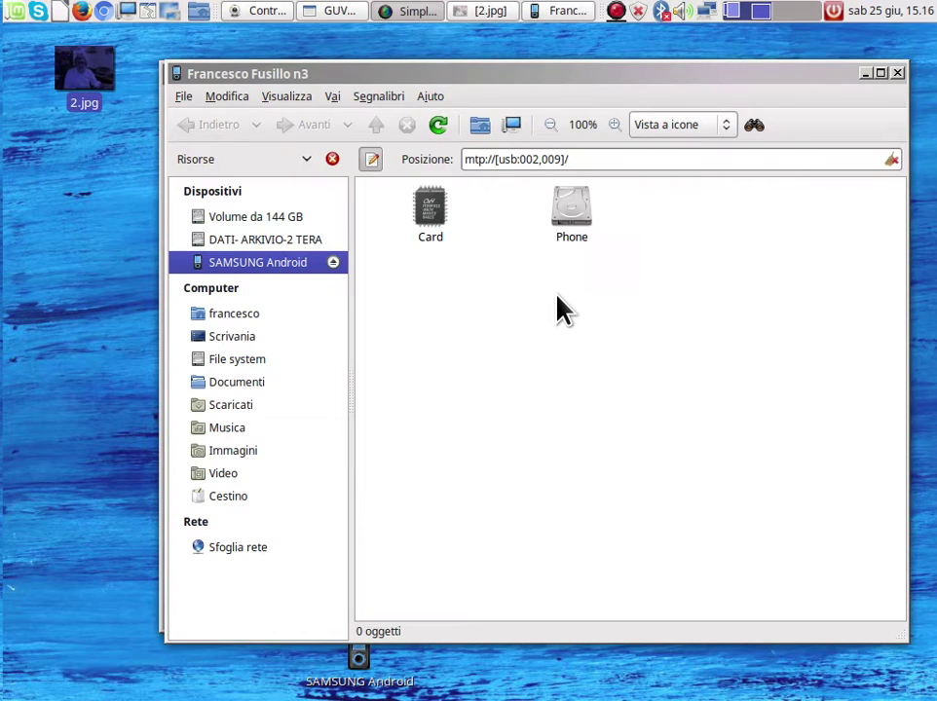
left_click_drag(704, 73, 621, 78)
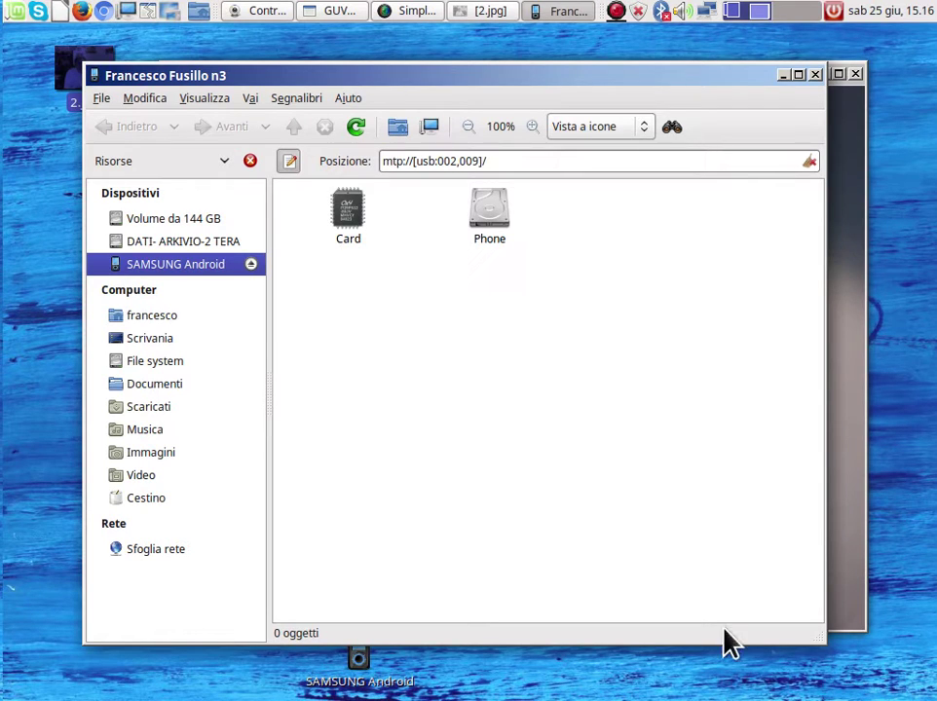
left_click_drag(818, 638, 667, 328)
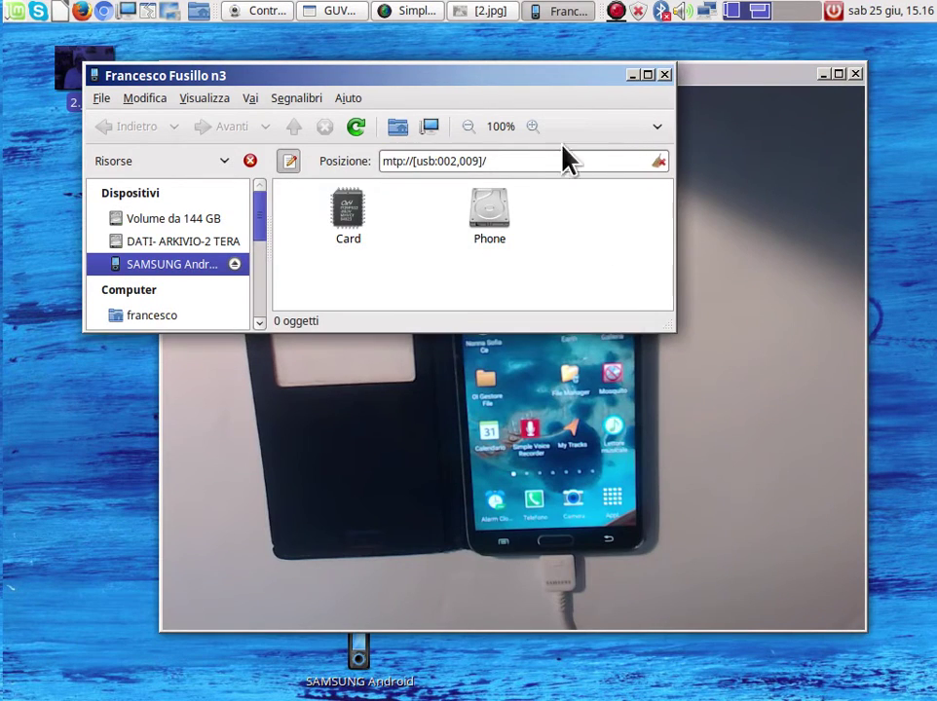
left_click_drag(560, 91, 465, 25)
left_click(468, 74)
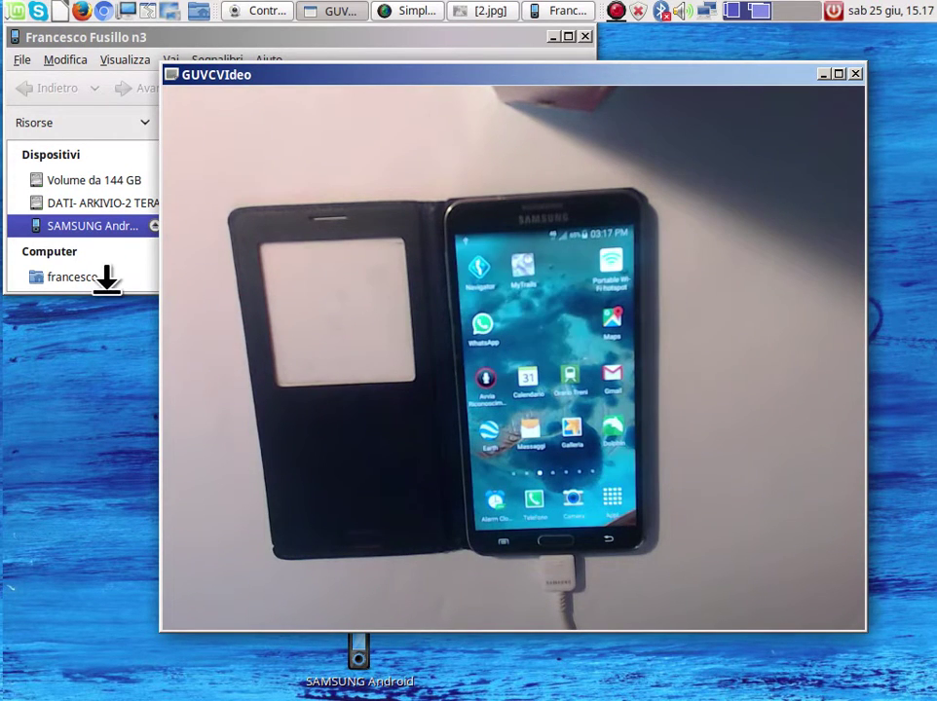
left_click_drag(104, 290, 104, 537)
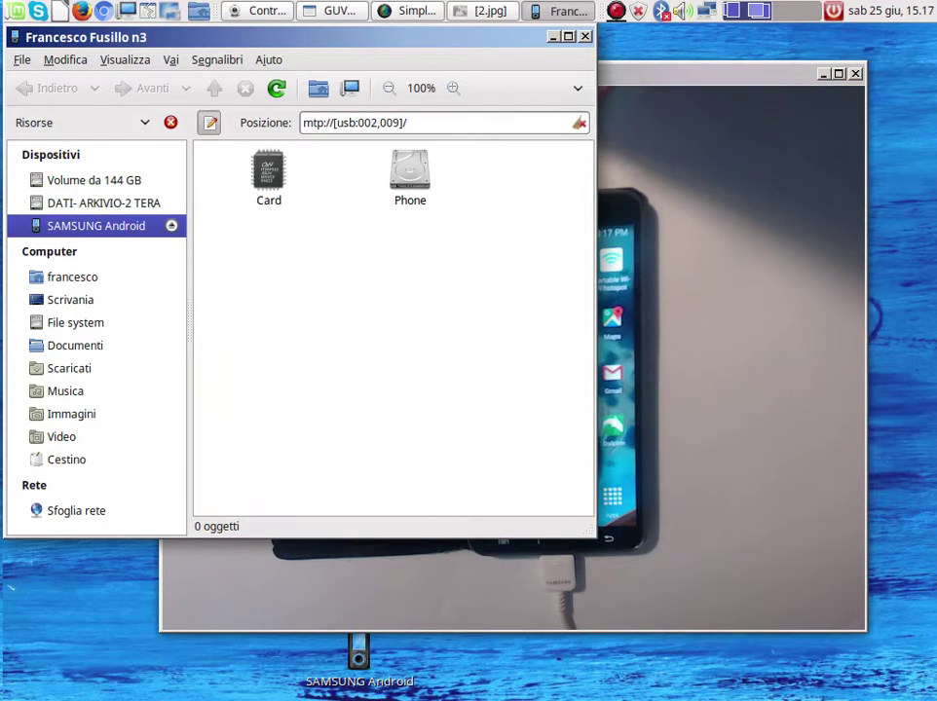
left_click(822, 74)
- Create a folder named immagini-tel on the desktop
right_click(746, 157)
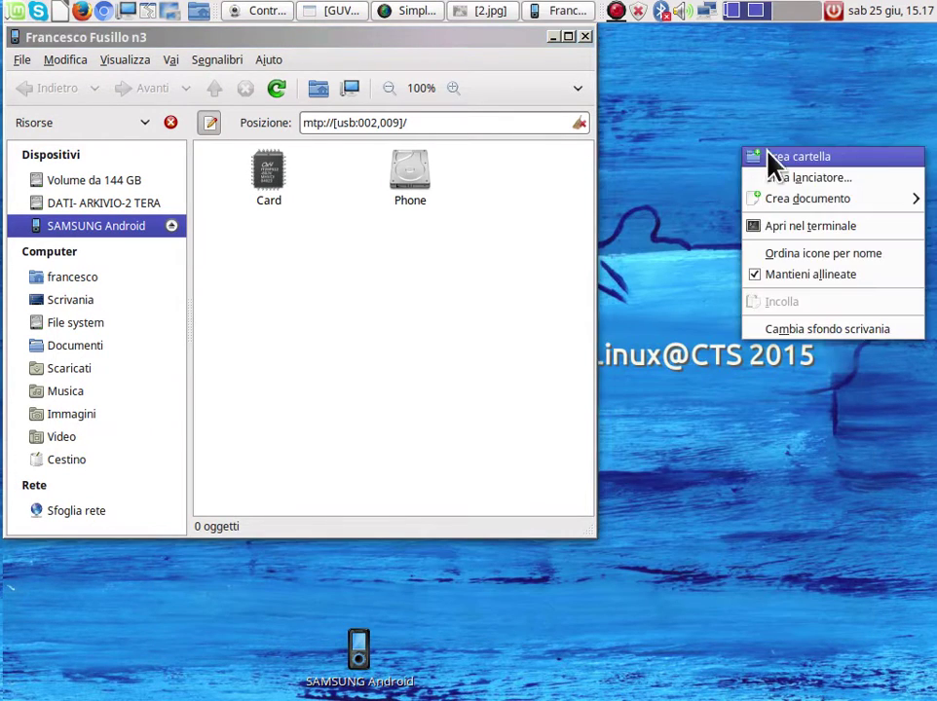
key("Escape")
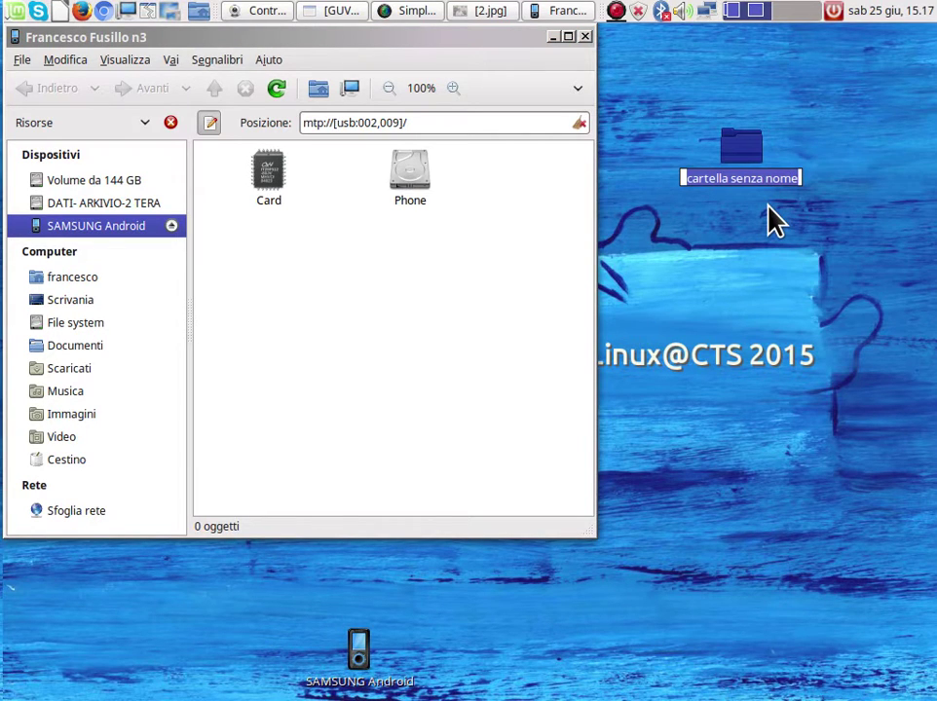
type("immagini")
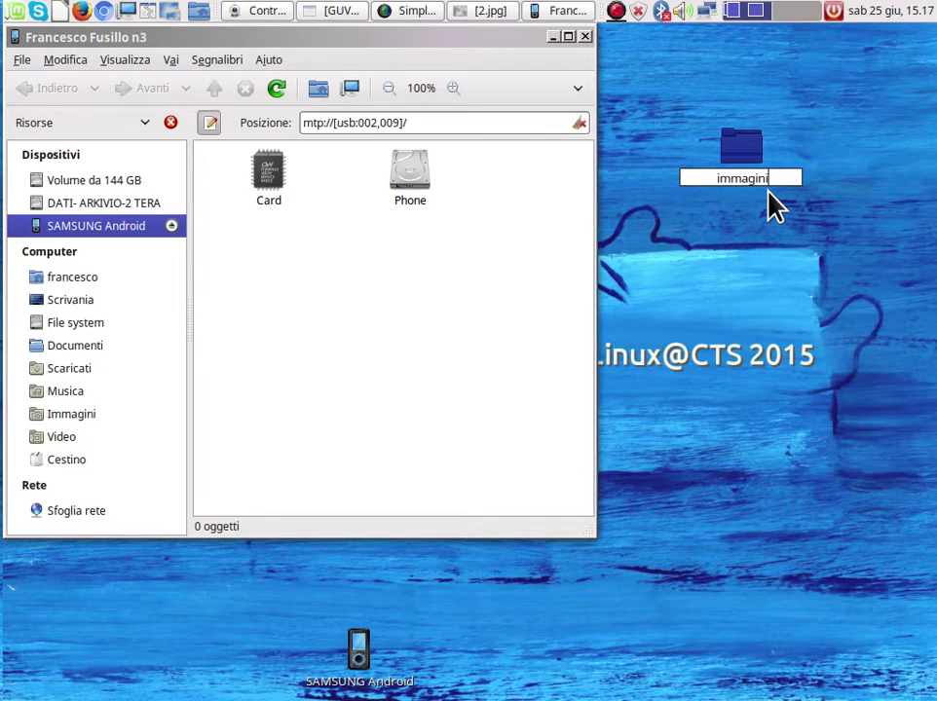
type("-tel")
left_click(773, 232)
- Create a second desktop folder named "immagini telegramm+what" below immagini-tel
right_click(763, 234)
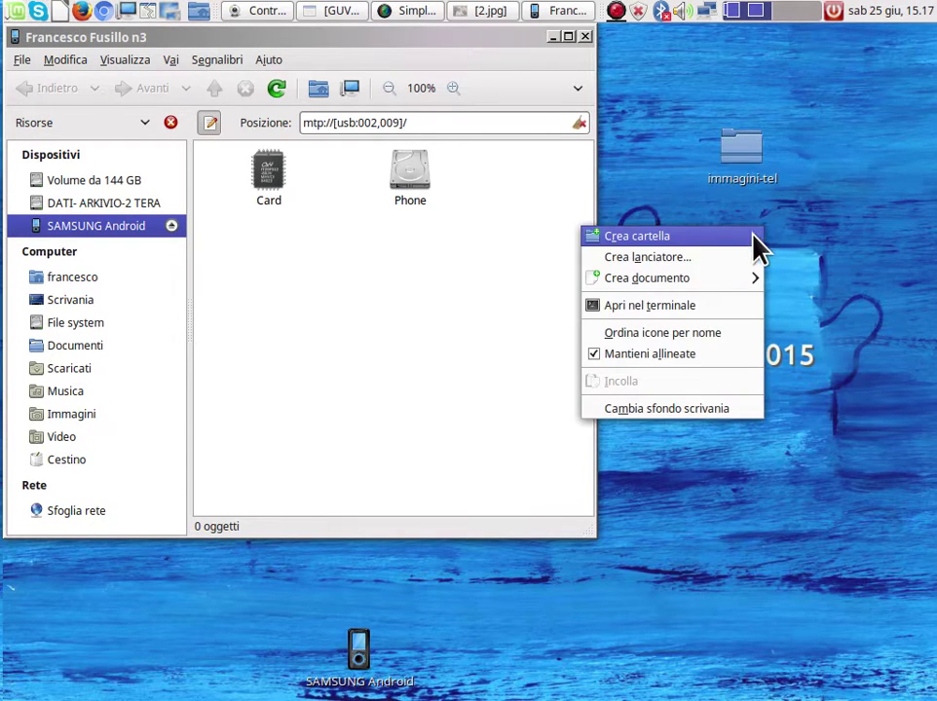
left_click(751, 233)
type("immagini")
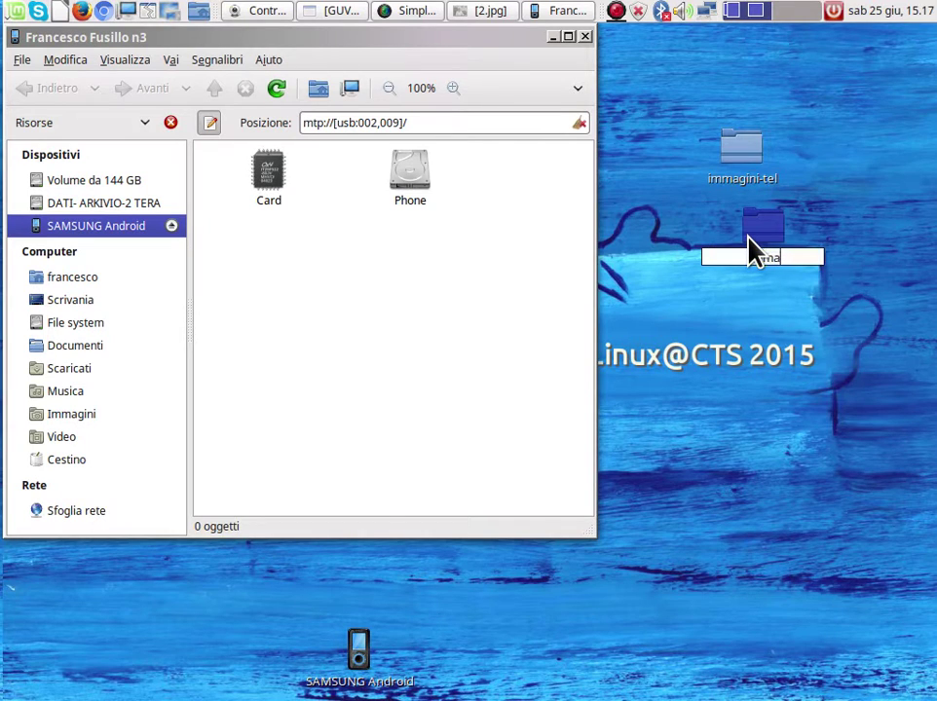
type("-telegramm+")
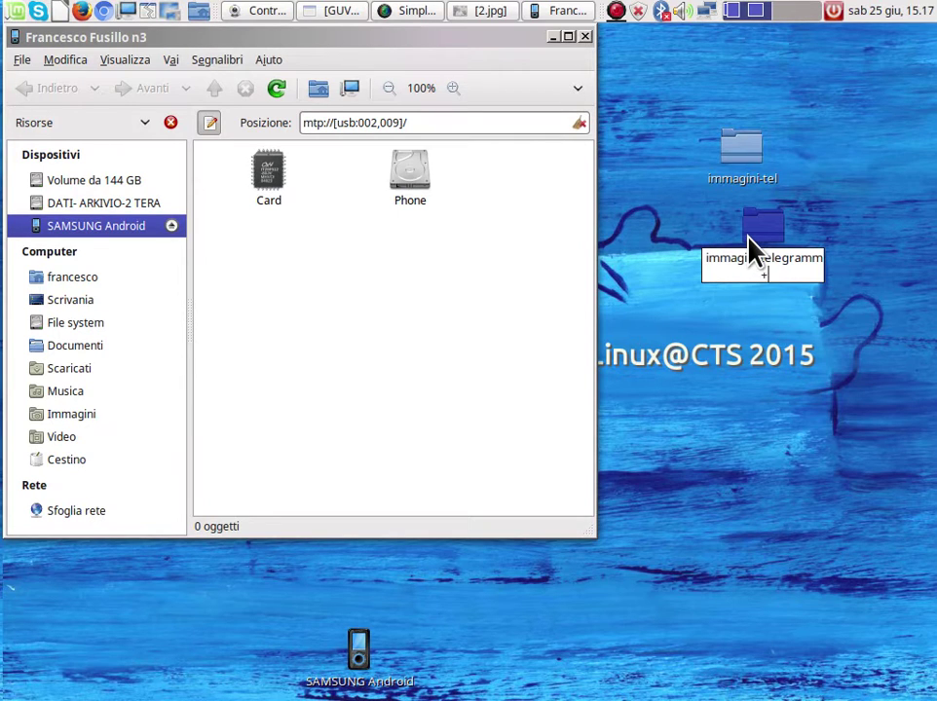
type("what")
left_click(821, 177)
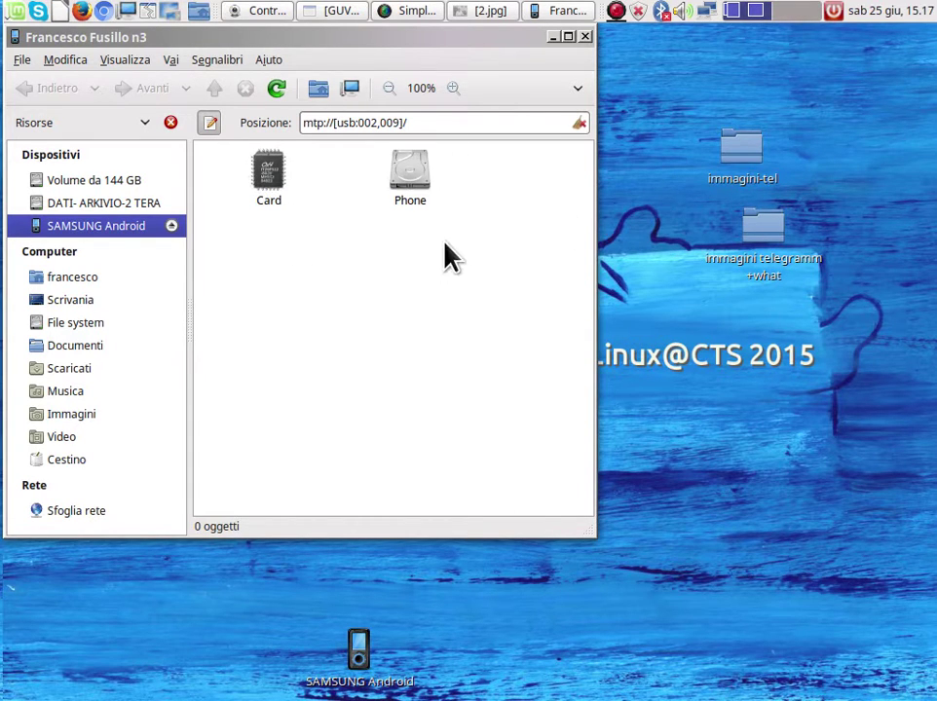
- Open the phone's Card/DCIM/Camera folder and shift the immagini-tel folder slightly on the desktop
double_click(270, 180)
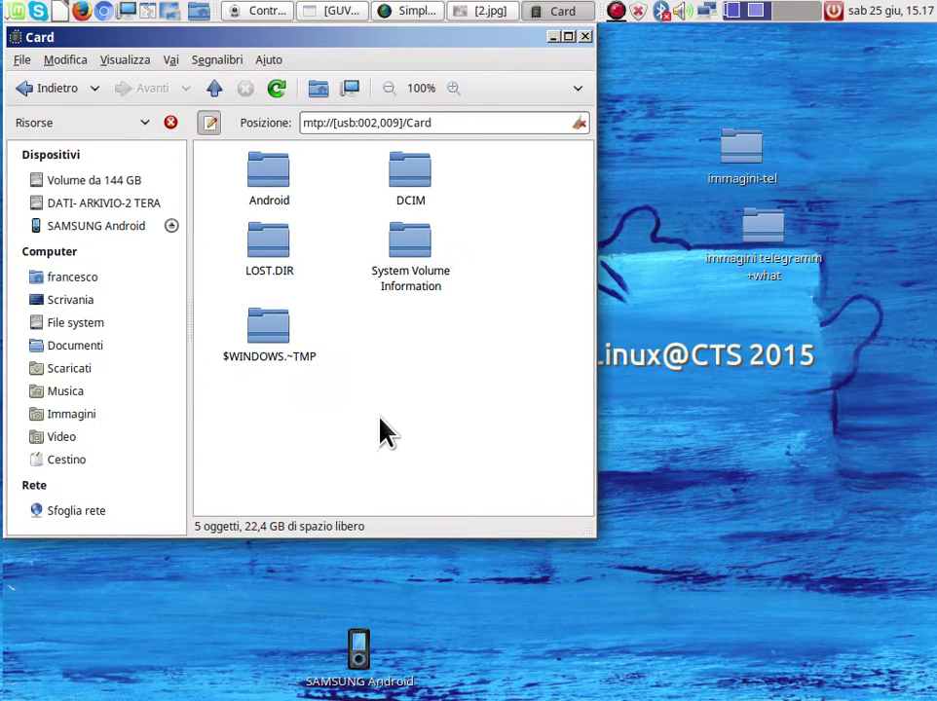
left_click(216, 89)
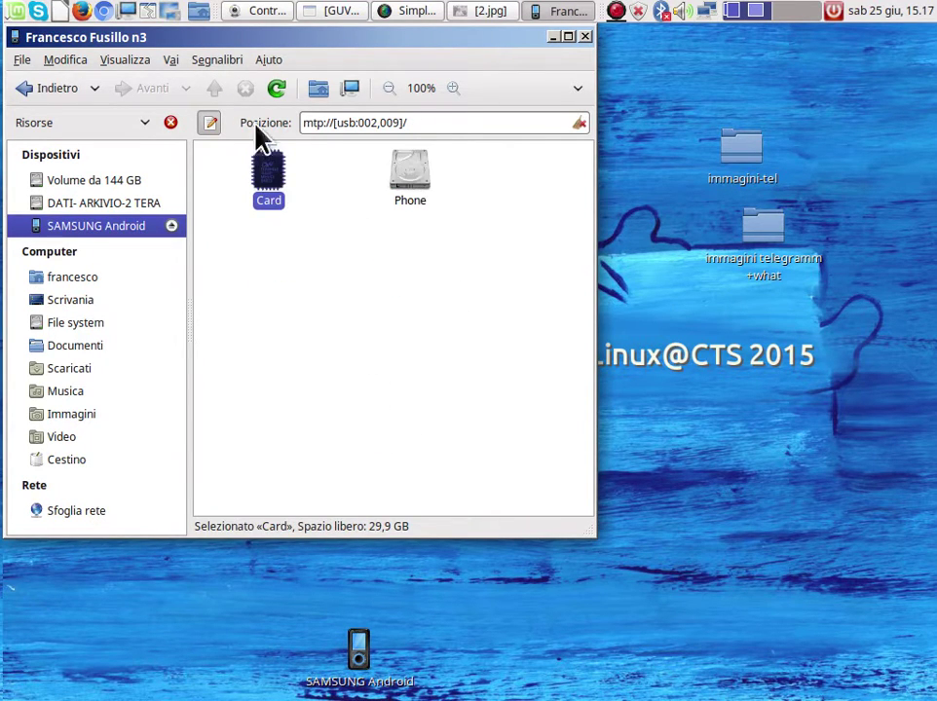
double_click(272, 178)
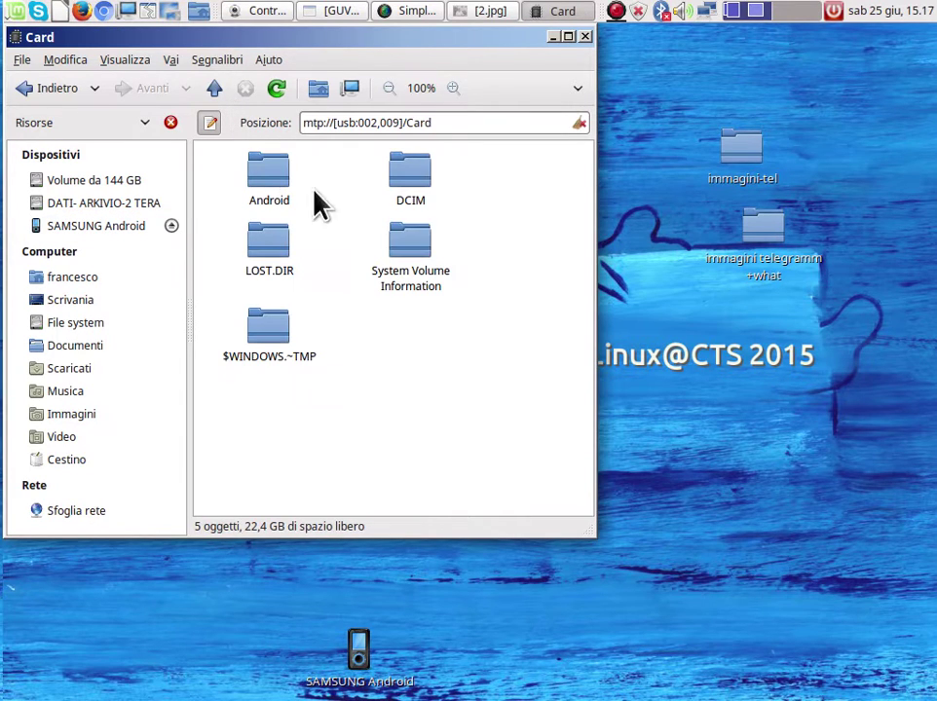
double_click(414, 181)
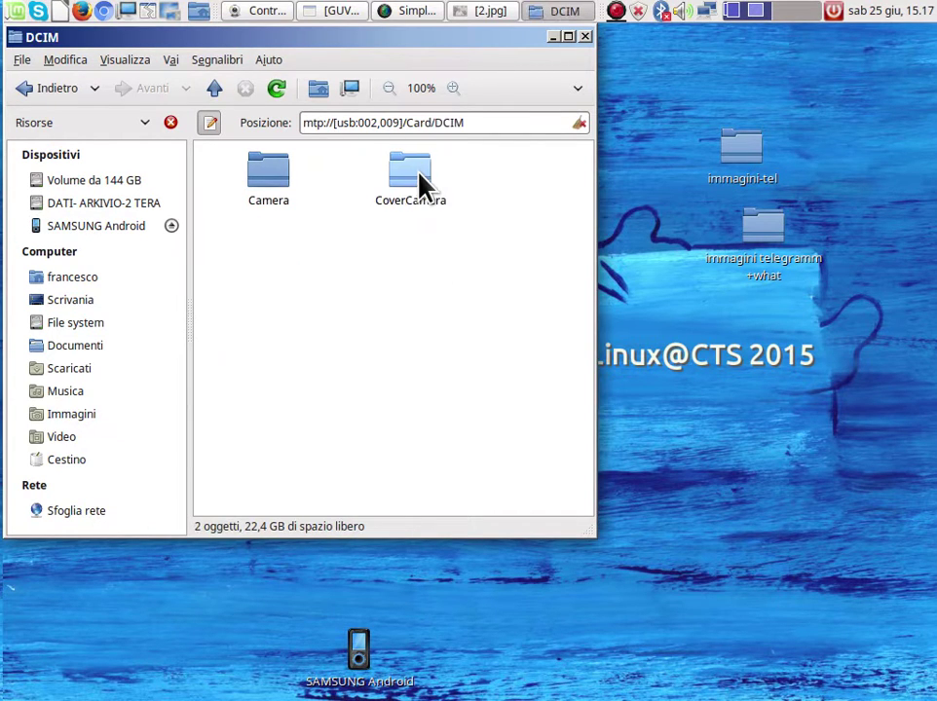
left_click(275, 183)
double_click(274, 183)
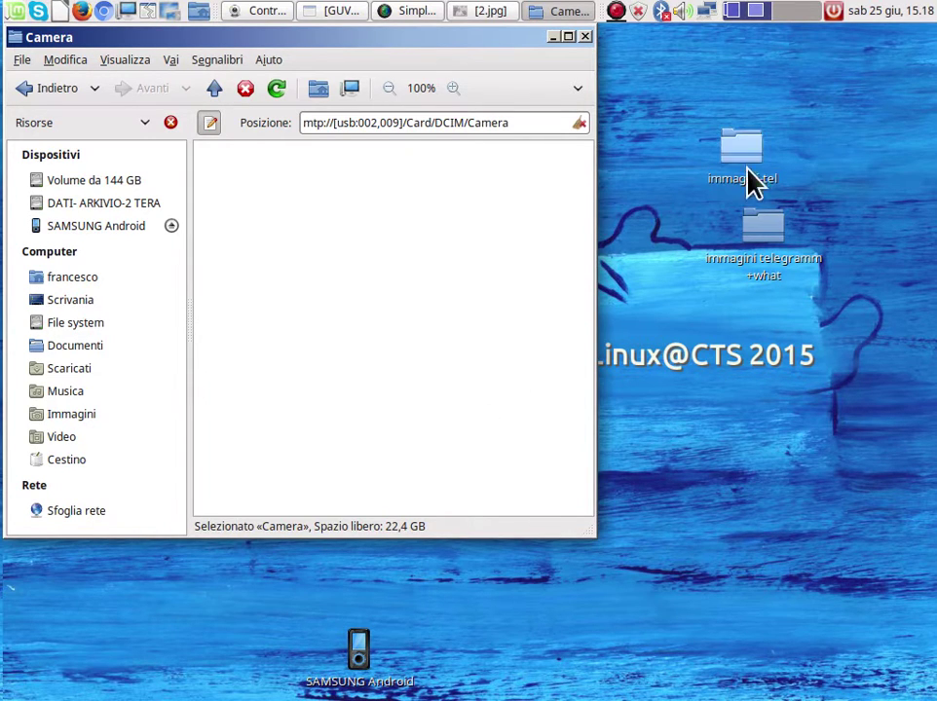
left_click_drag(755, 154, 799, 149)
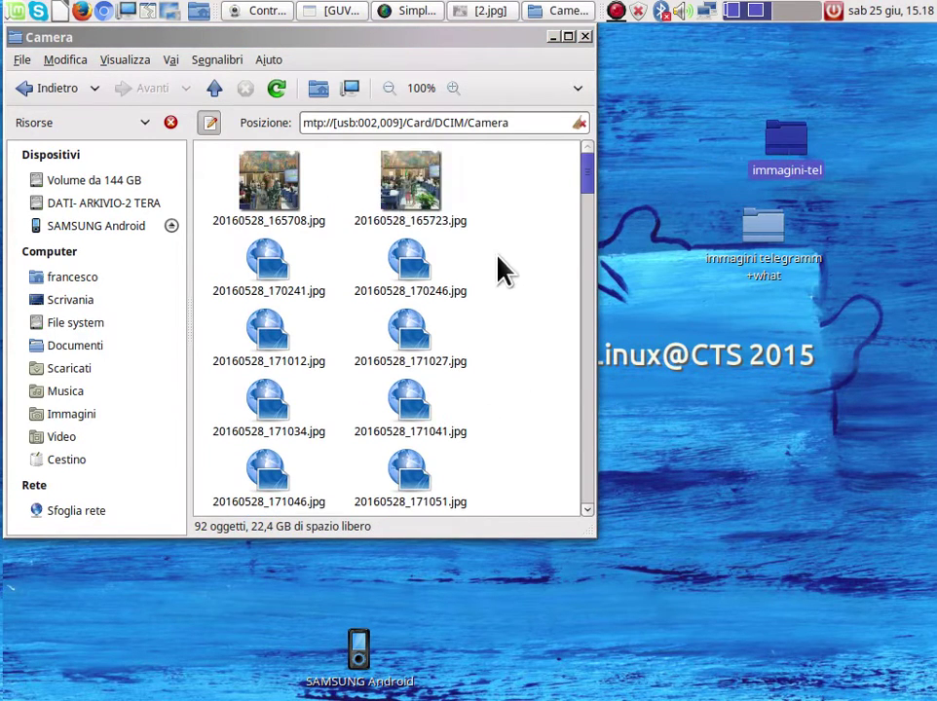
- Cut the six photos from 20160621_200328.jpg through 20160624_094553.jpg in the card's Camera folder
scroll(526, 278, "down", 3)
scroll(535, 311, "down", 20)
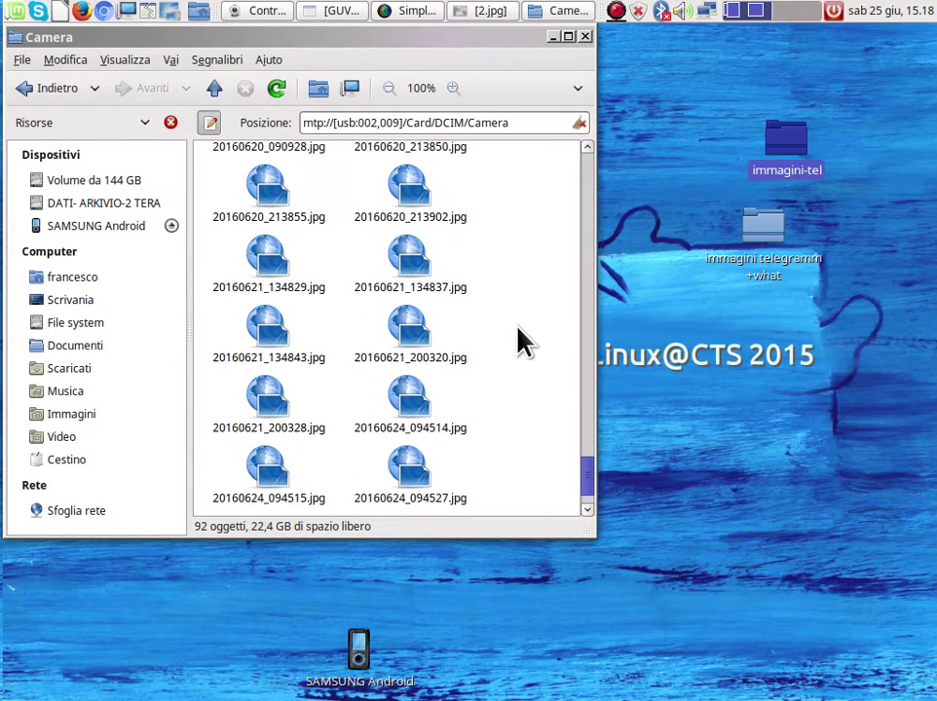
scroll(522, 375, "down", 2)
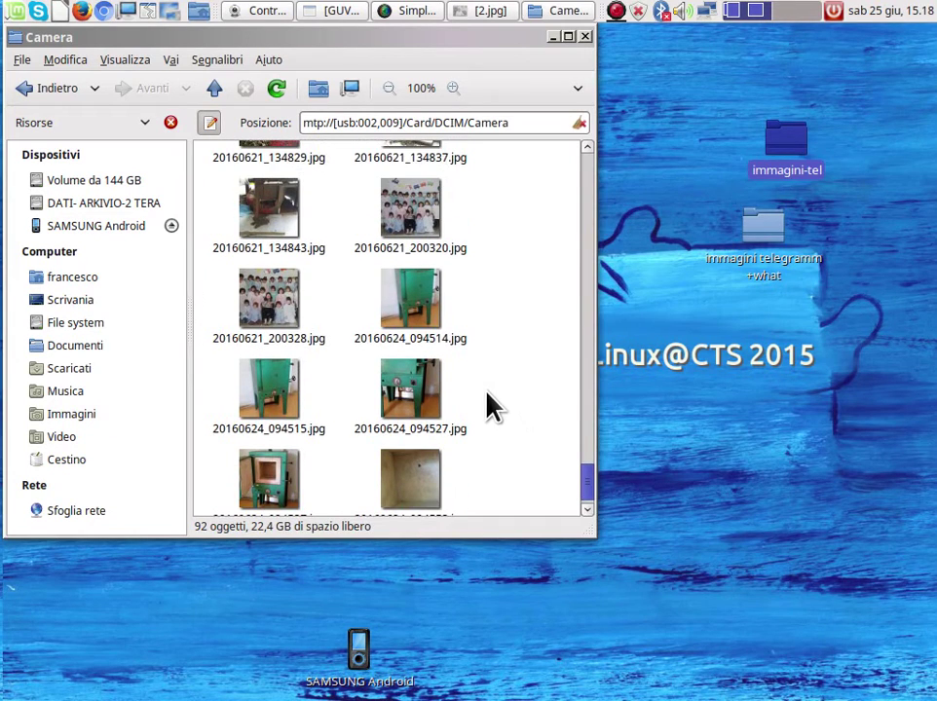
left_click_drag(477, 273, 230, 506)
right_click(273, 464)
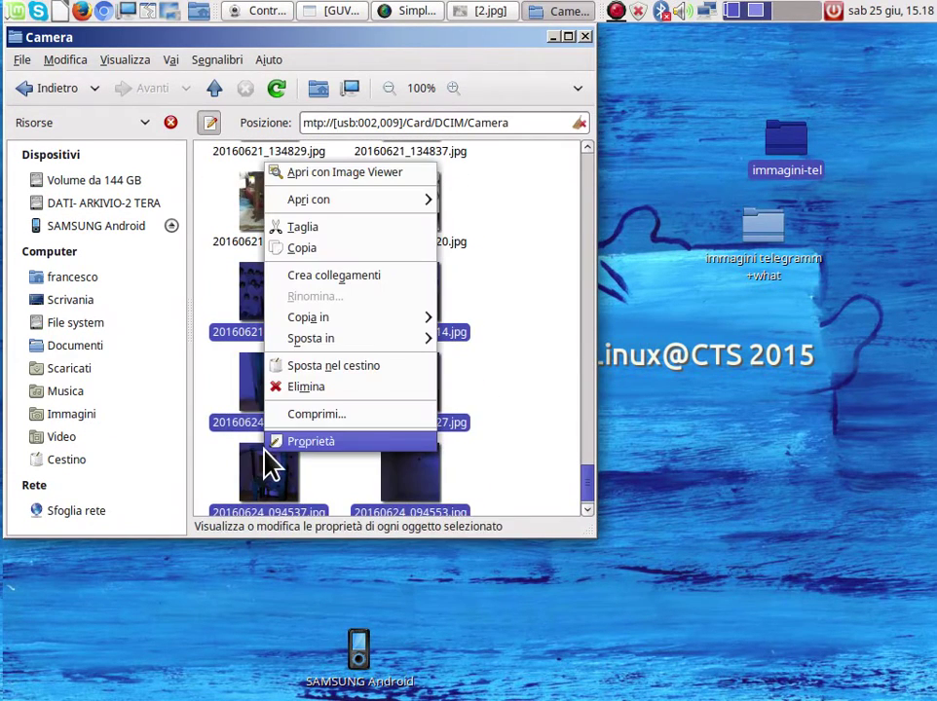
left_click(314, 229)
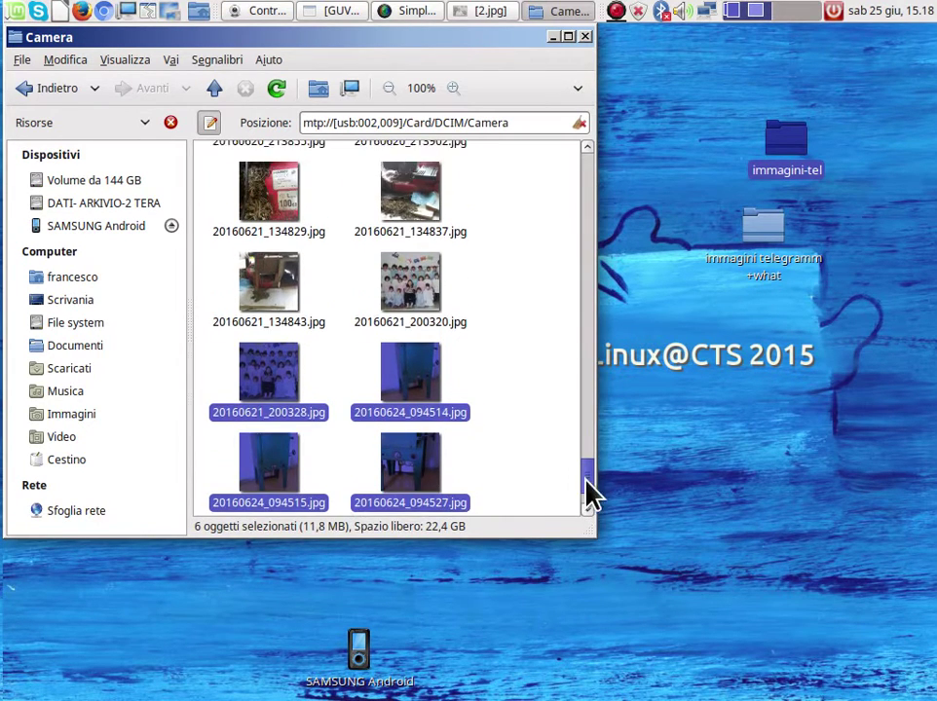
- Paste the cut photos into the immagini-tel folder on the desktop and close that folder's window
scroll(584, 502, "down", 2)
left_click(213, 88)
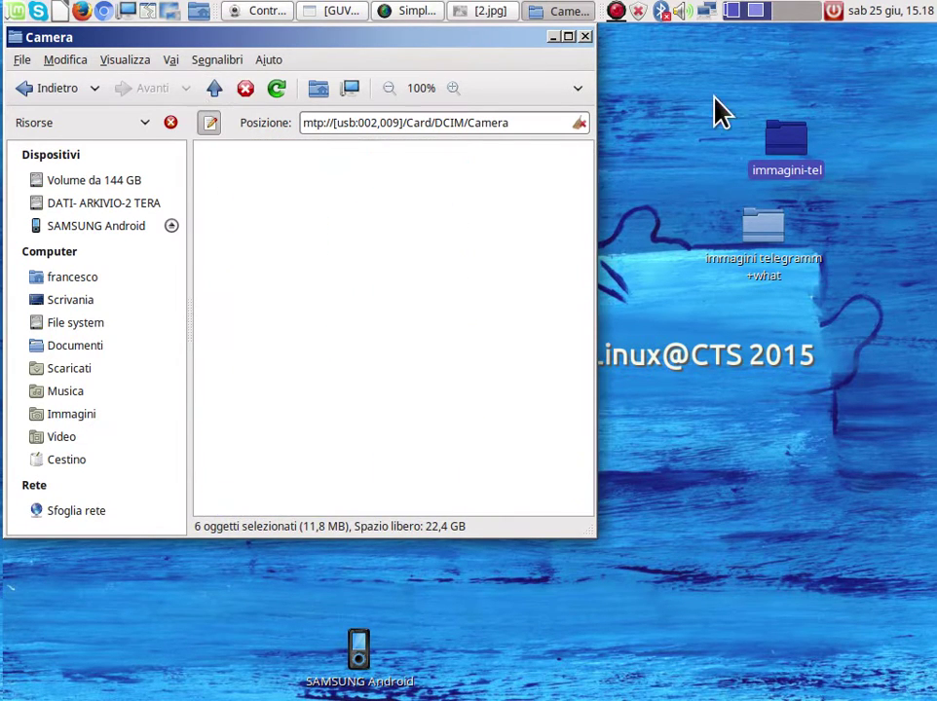
double_click(778, 142)
right_click(598, 242)
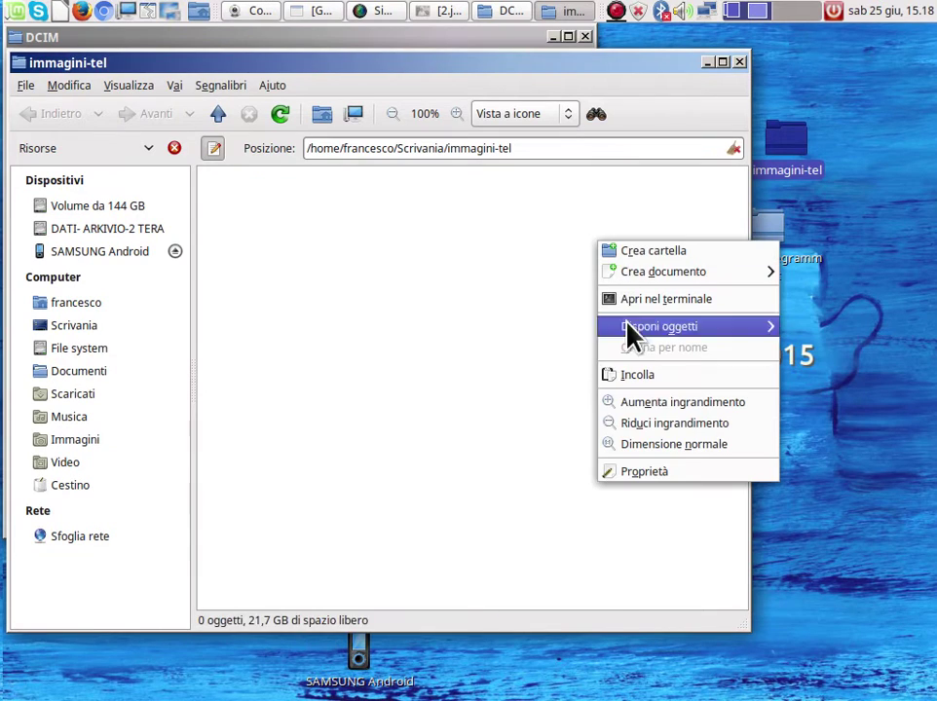
left_click(638, 376)
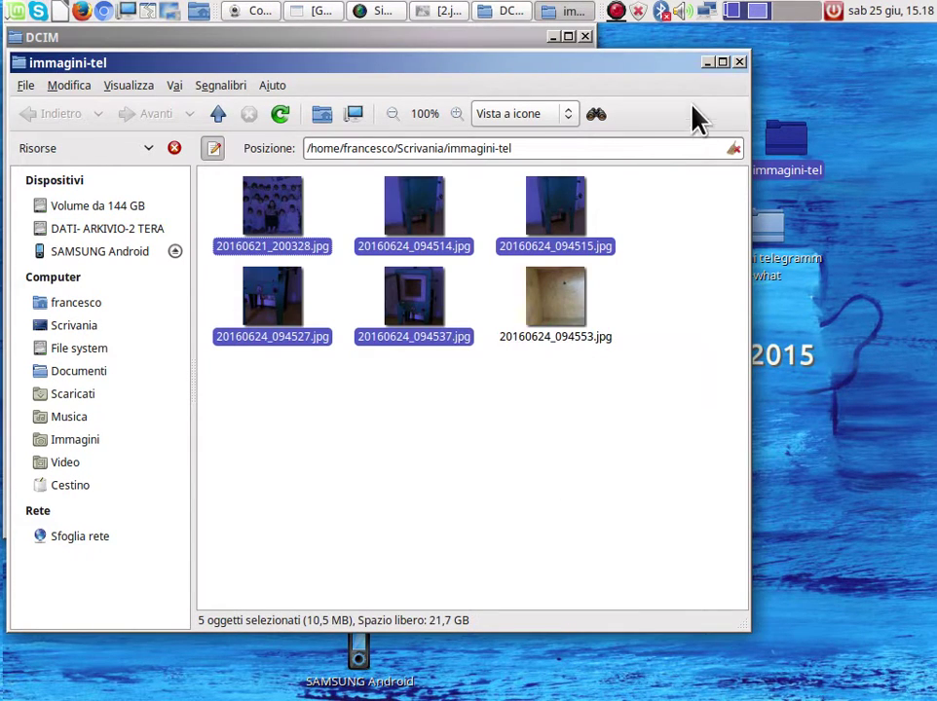
left_click_drag(13, 58, 407, 67)
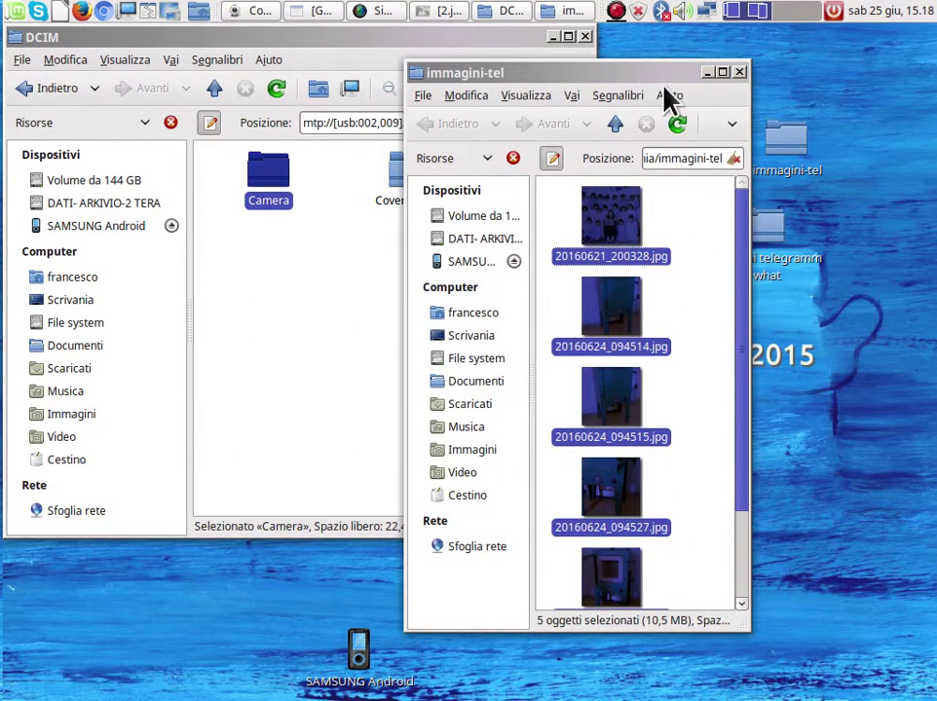
left_click(740, 72)
- Return to the phone's storage overview and open the Camera folder under Phone/DCIM
left_click(398, 255)
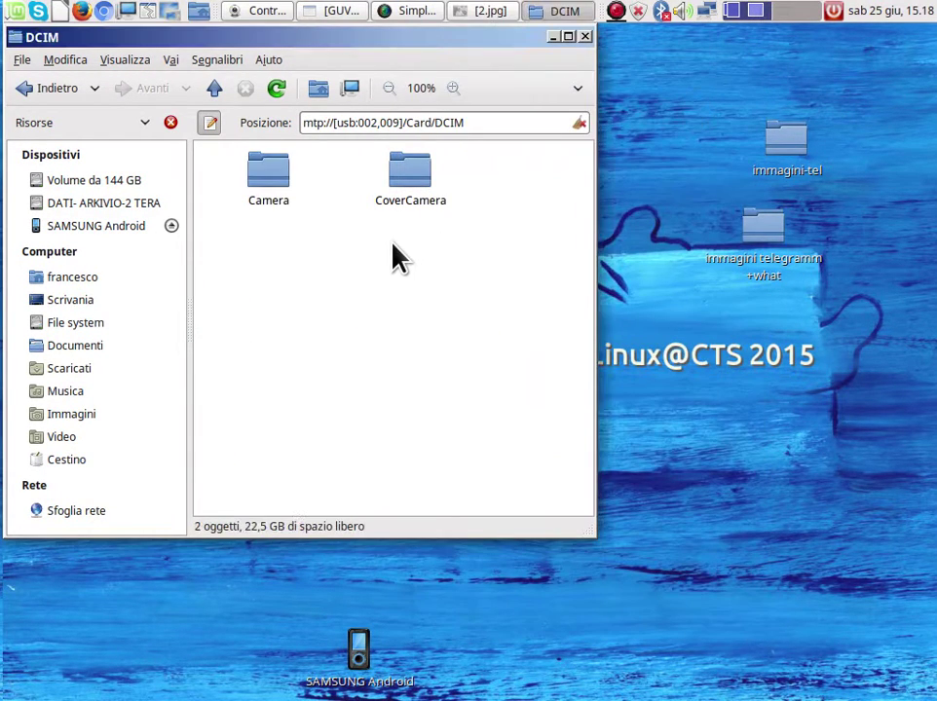
left_click(215, 89)
left_click(218, 88)
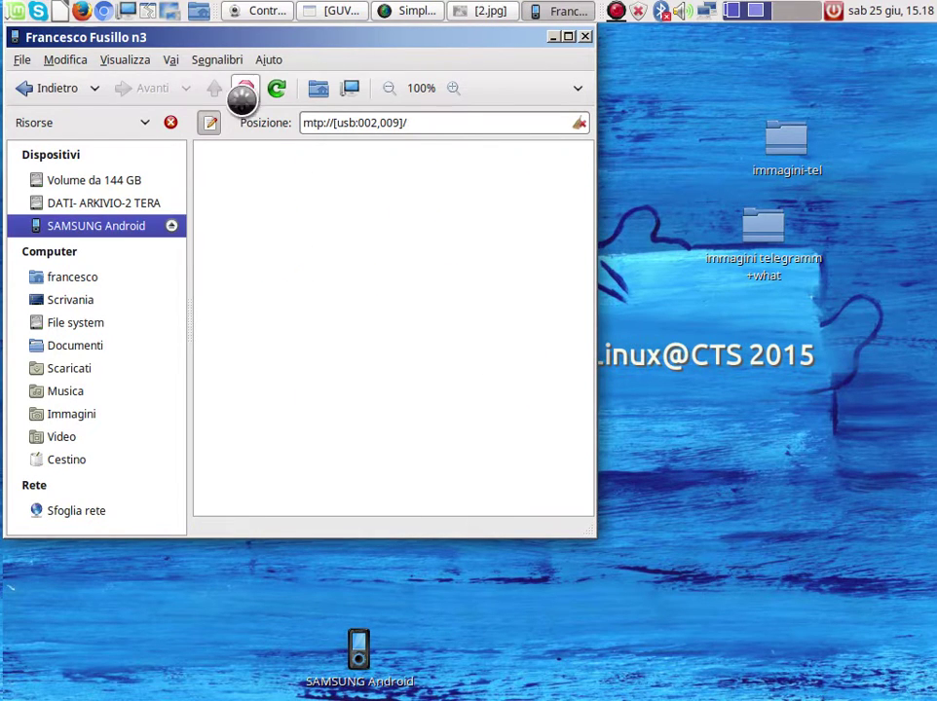
left_click(453, 273)
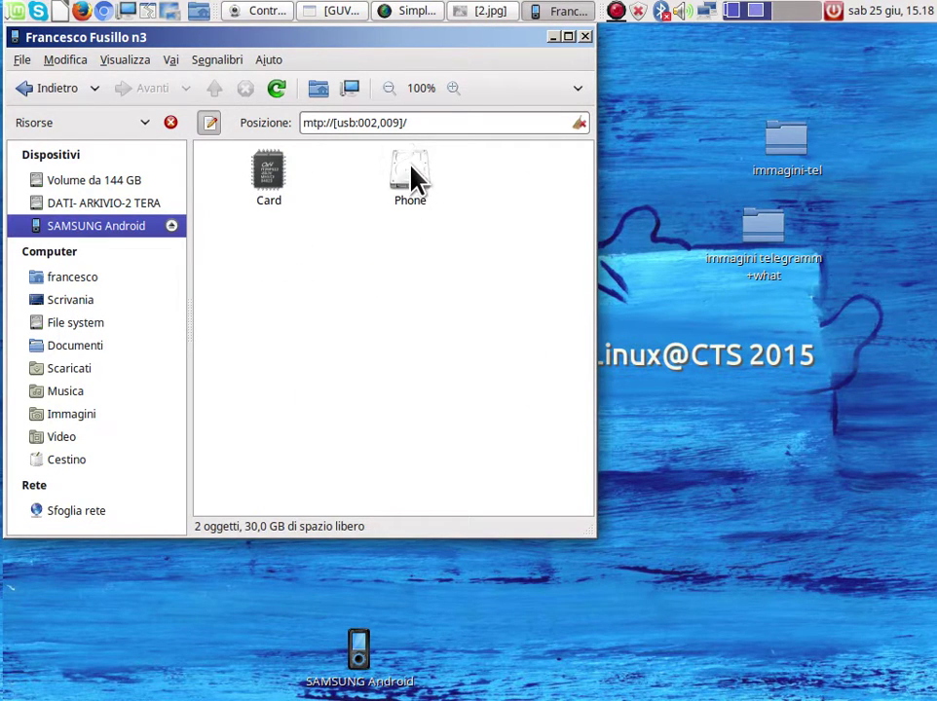
double_click(414, 178)
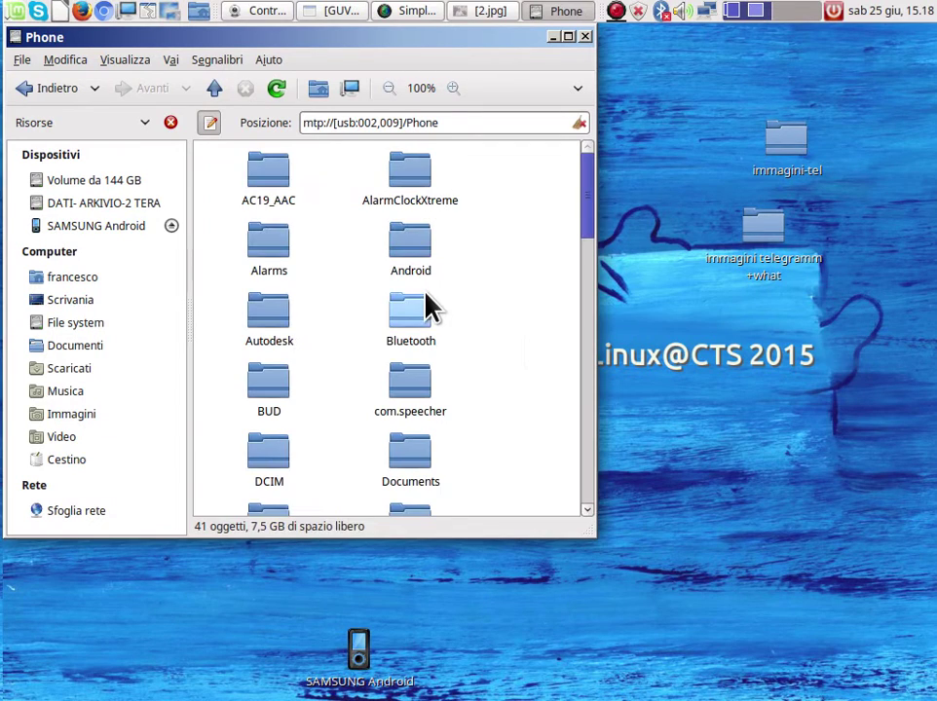
scroll(526, 360, "down", 1)
scroll(523, 359, "down", 1)
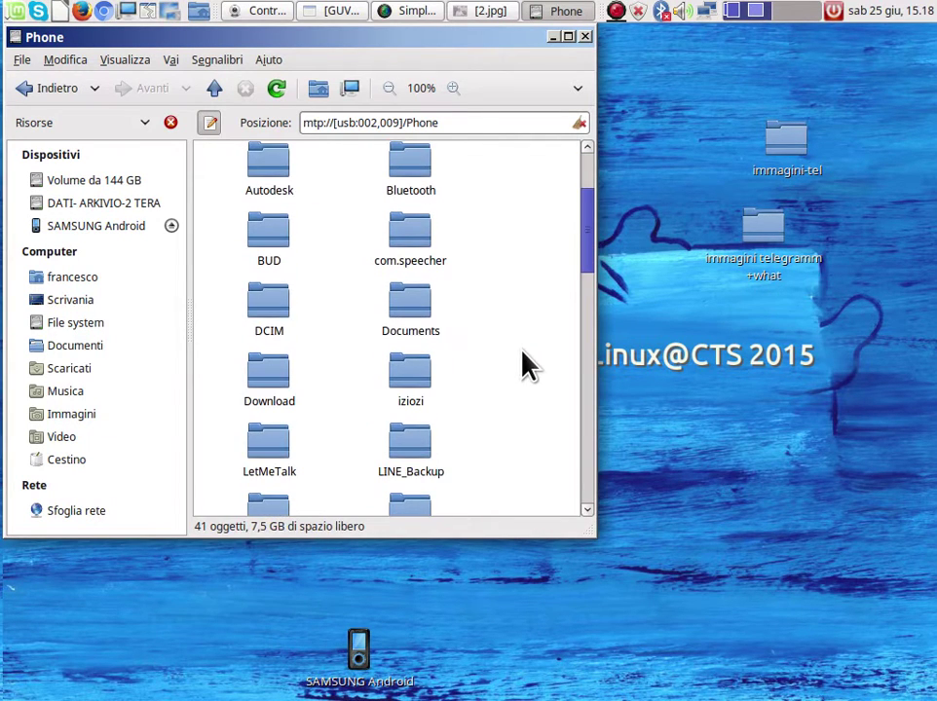
double_click(267, 308)
double_click(269, 187)
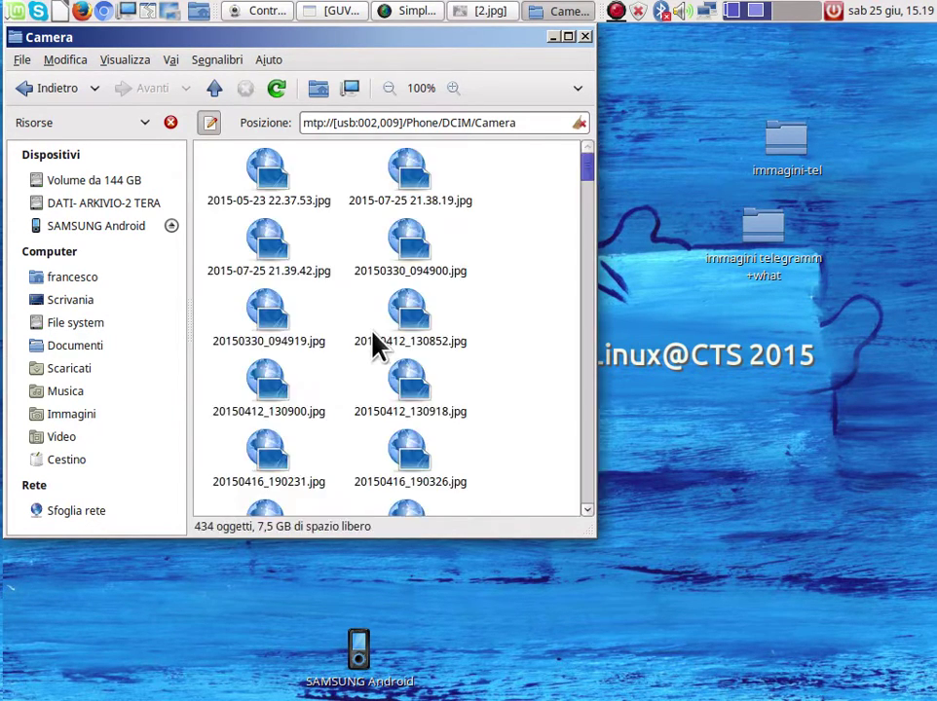
- Copy the six photos from 20160419_074106.jpg through 20160604_073703_2.jpg at the end of the phone's Camera folder
scroll(350, 351, "down", 3)
scroll(352, 359, "down", 5)
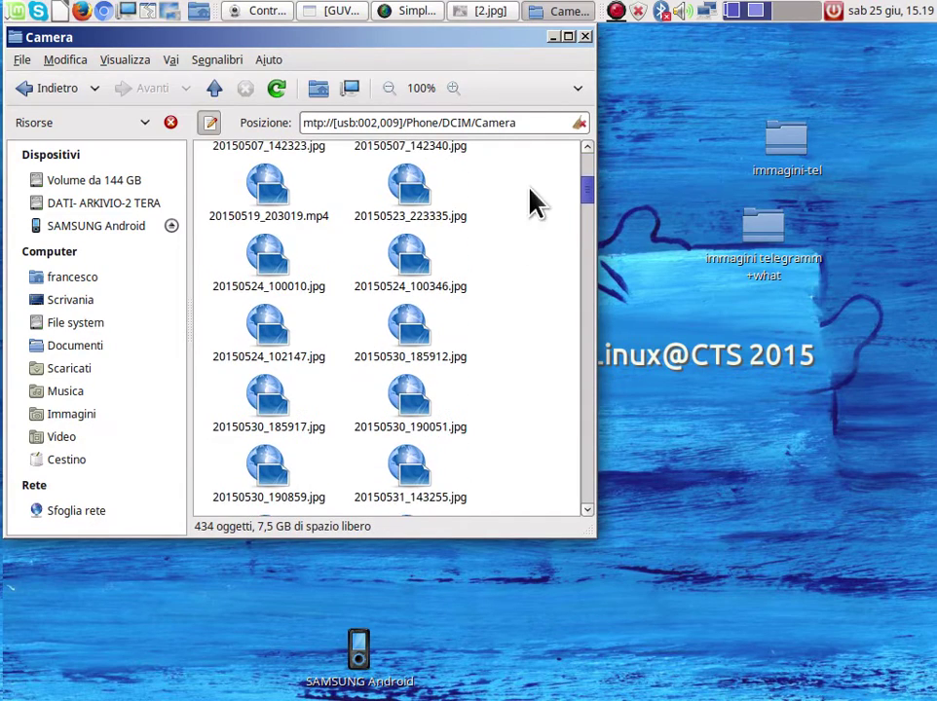
left_click_drag(583, 184, 549, 518)
left_click_drag(496, 417, 255, 443)
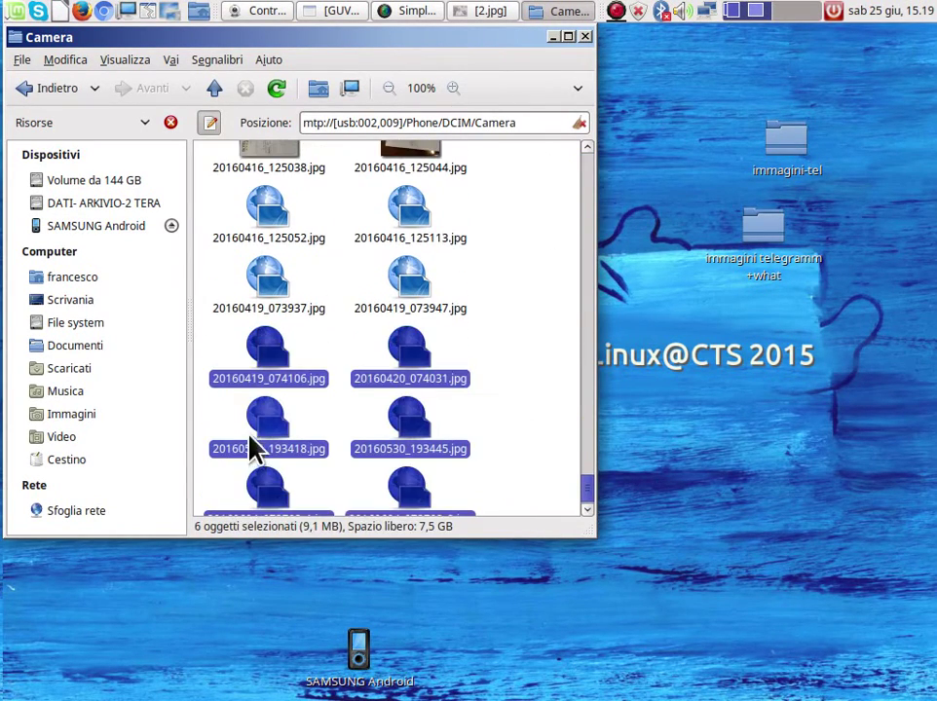
right_click(272, 427)
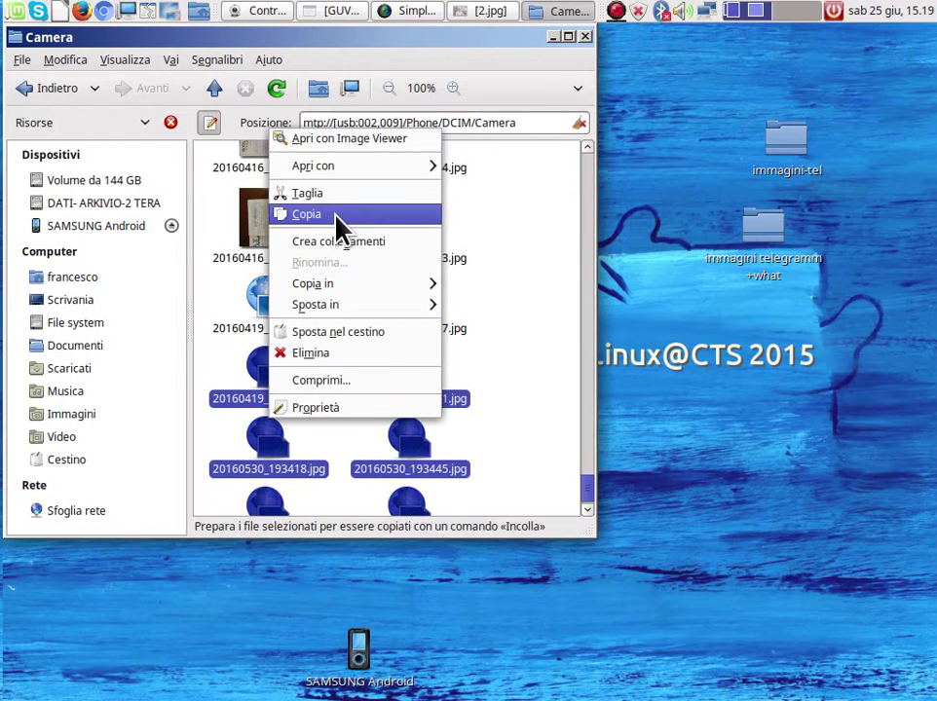
left_click(390, 216)
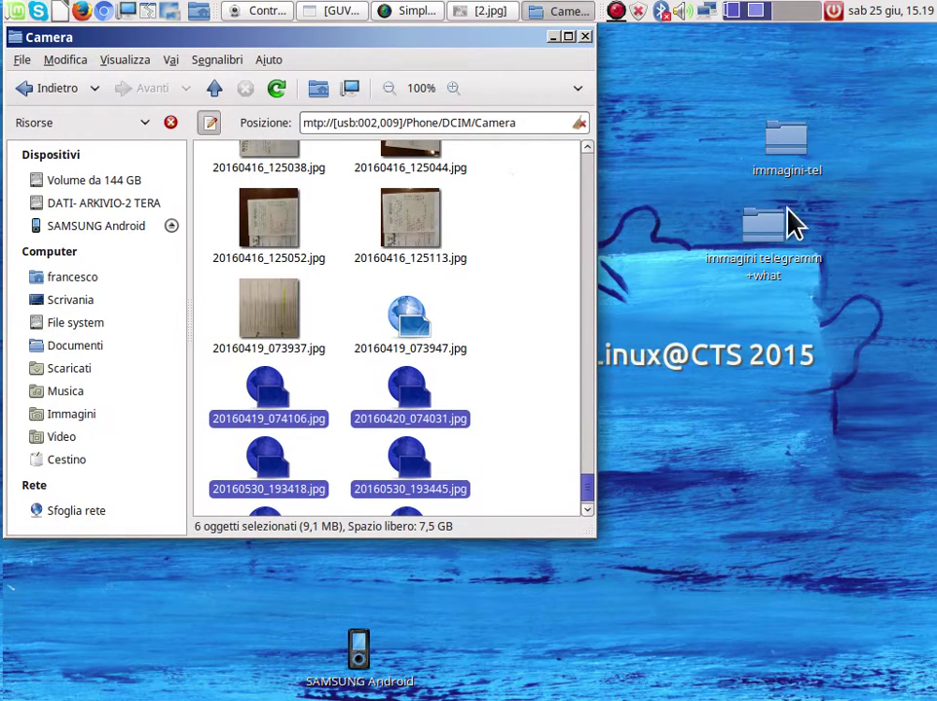
- Paste the copied photos into the immagini-tel folder on the desktop
double_click(795, 159)
right_click(310, 298)
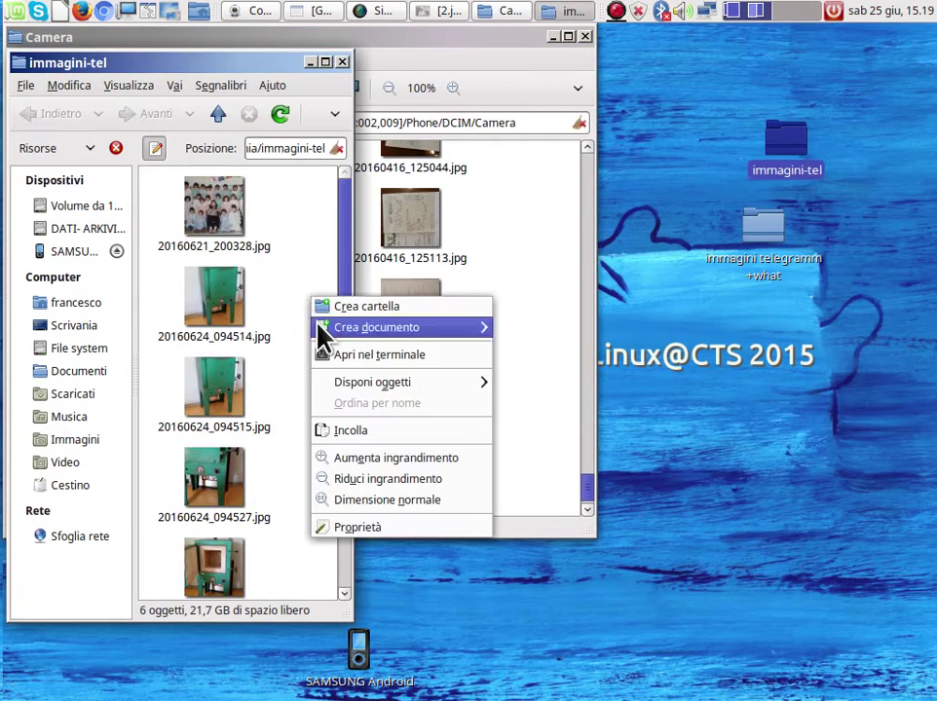
left_click(362, 431)
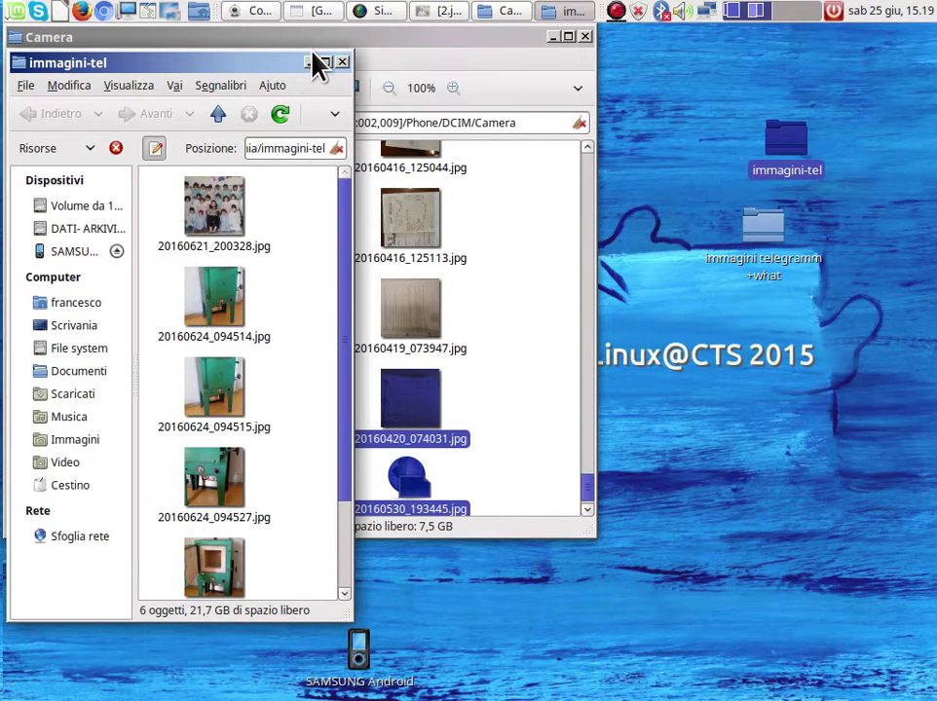
- Widen the immagini-tel window to compare its photos with the phone's Camera folder, and close it
left_click_drag(292, 61, 521, 35)
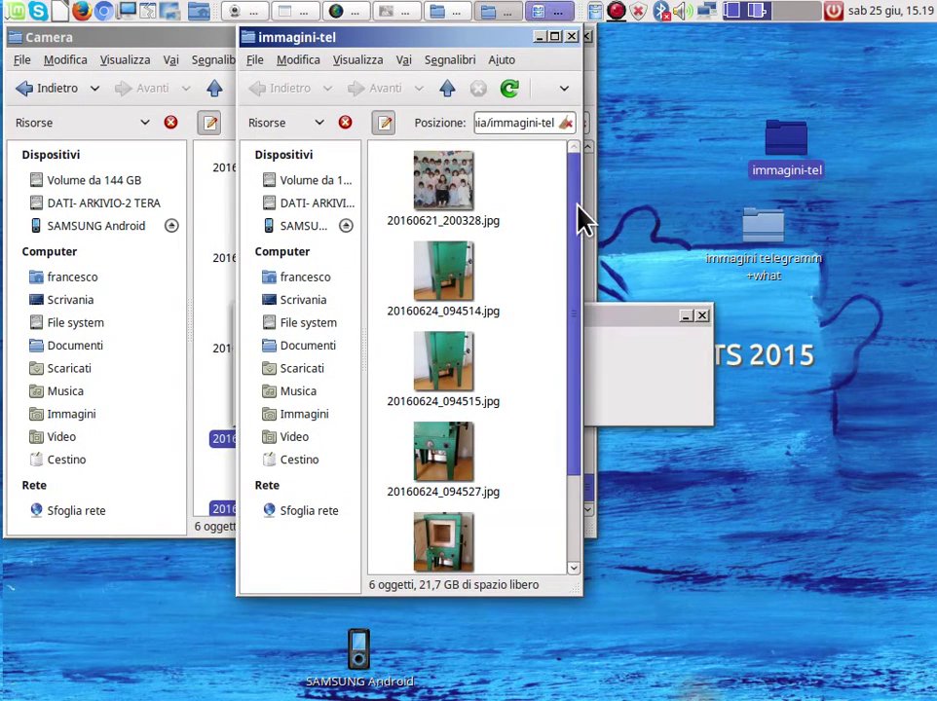
left_click_drag(566, 202, 678, 202)
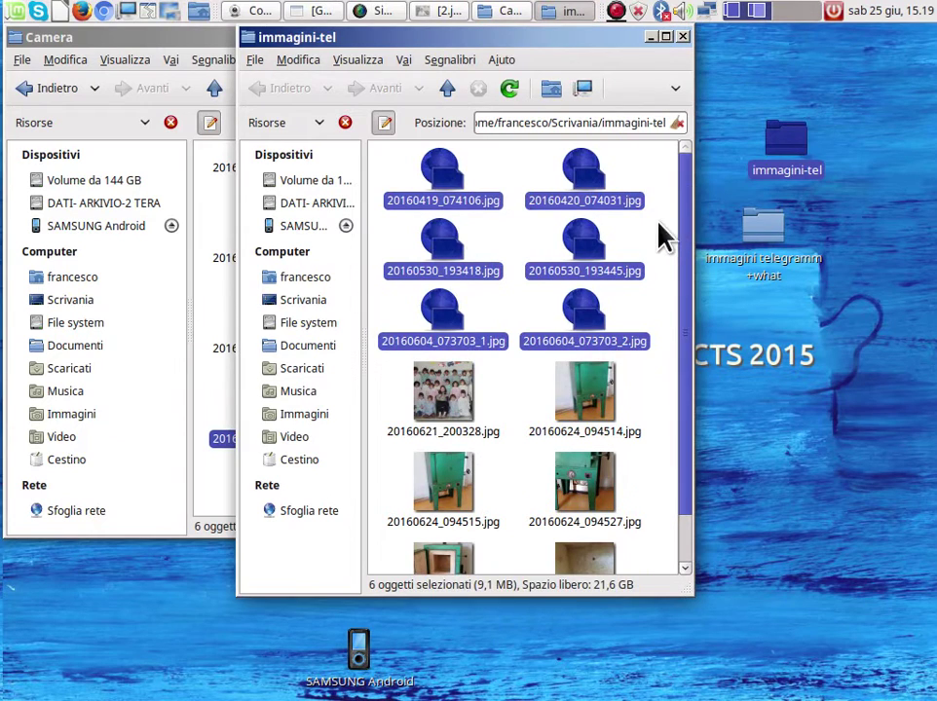
scroll(654, 245, "down", 1)
scroll(633, 241, "up", 1)
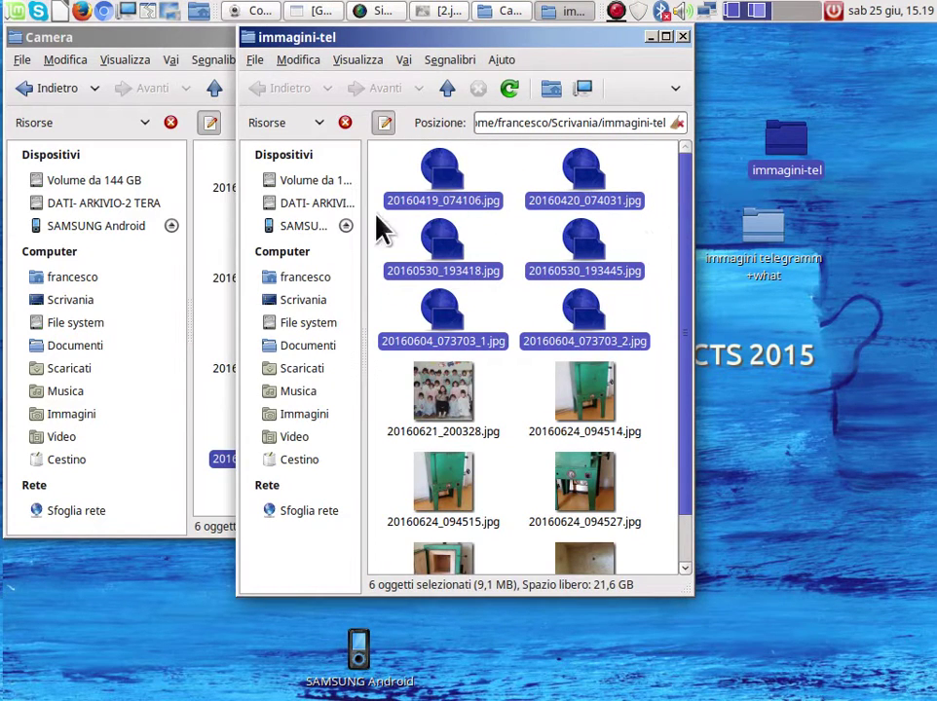
left_click(209, 212)
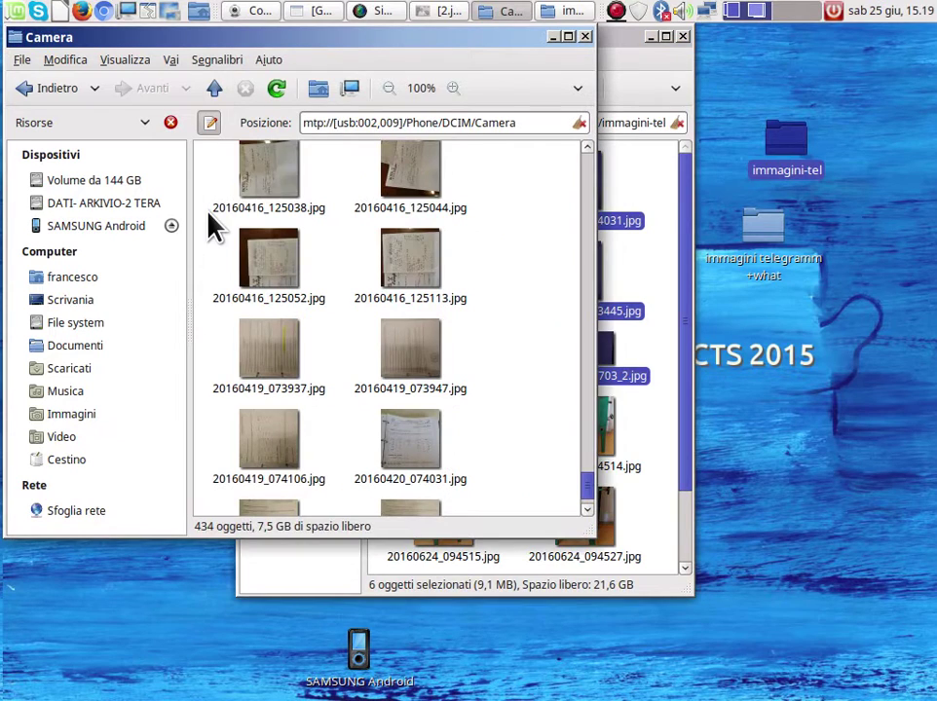
left_click(626, 188)
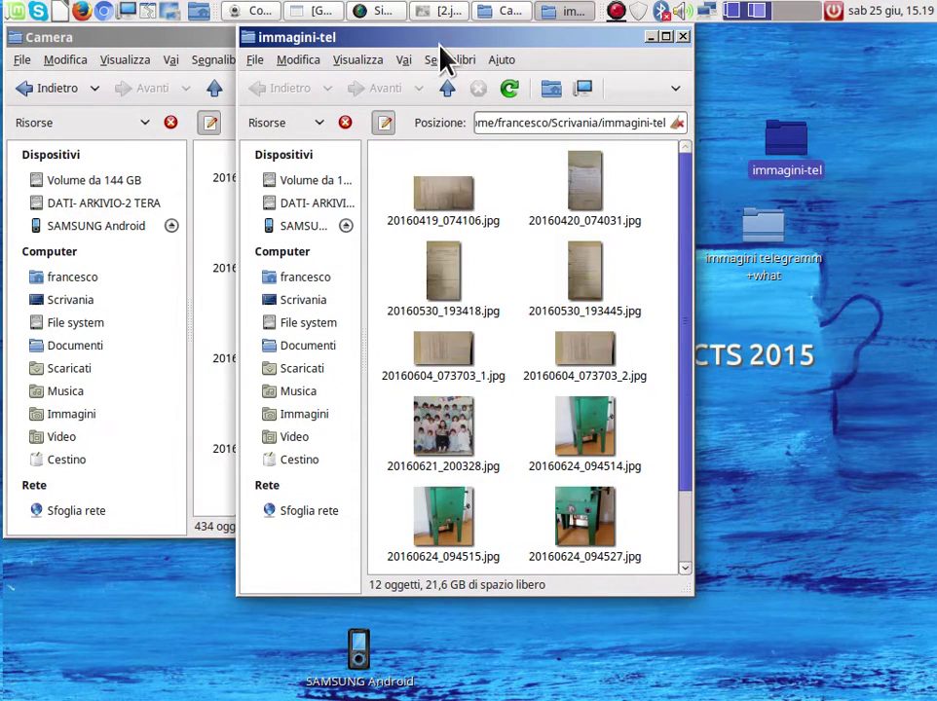
left_click_drag(441, 44, 336, 60)
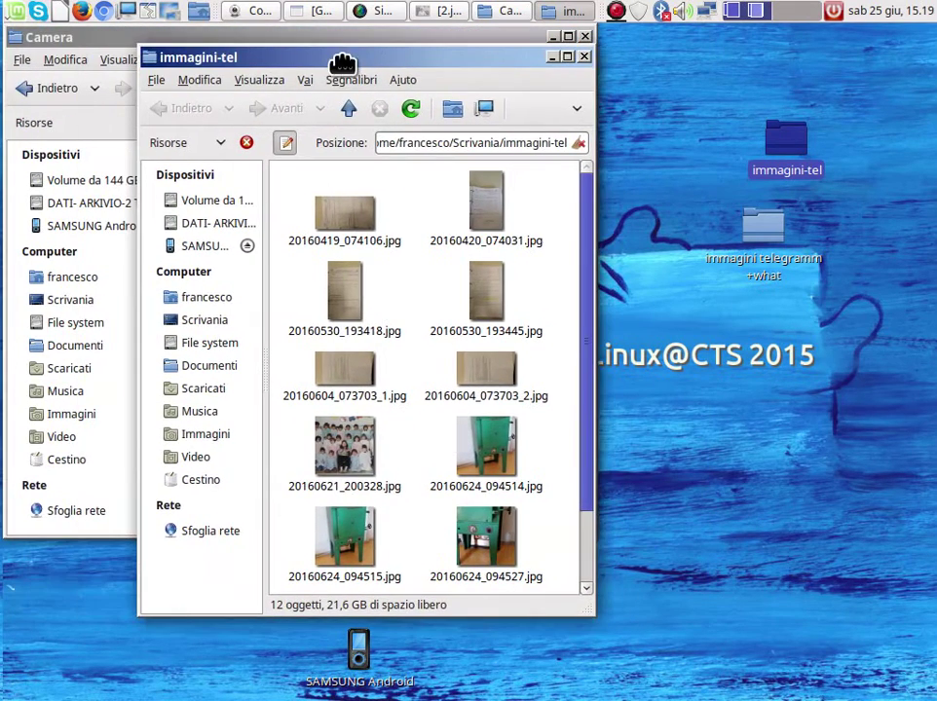
left_click(583, 57)
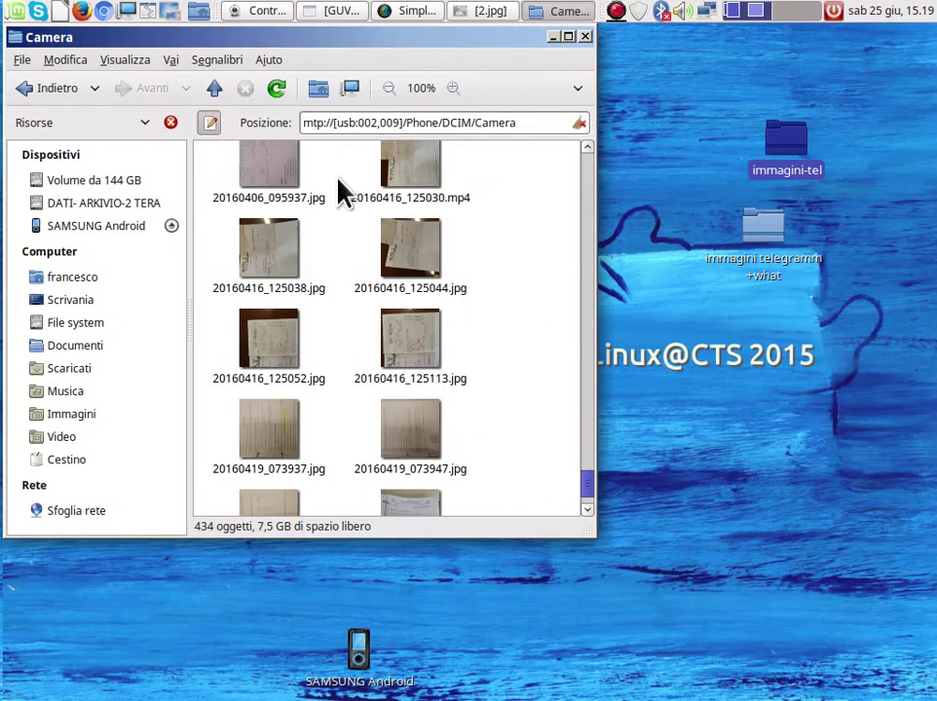
- Go back up to the Phone storage's main level and open its WhatsApp folder
left_click(213, 88)
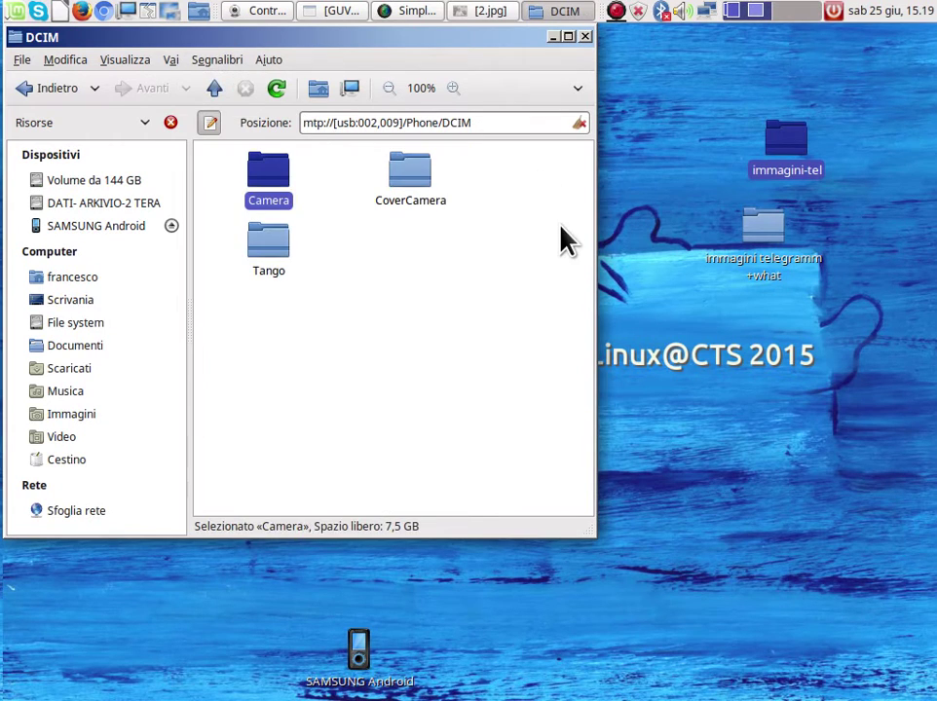
left_click(215, 91)
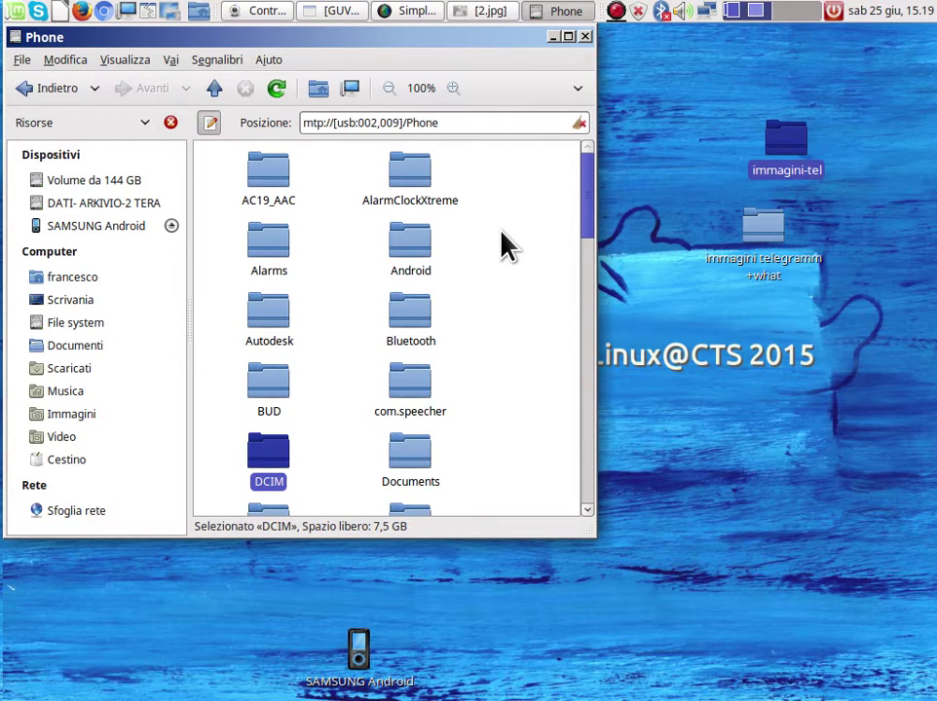
scroll(500, 234, "down", 2)
scroll(501, 245, "down", 3)
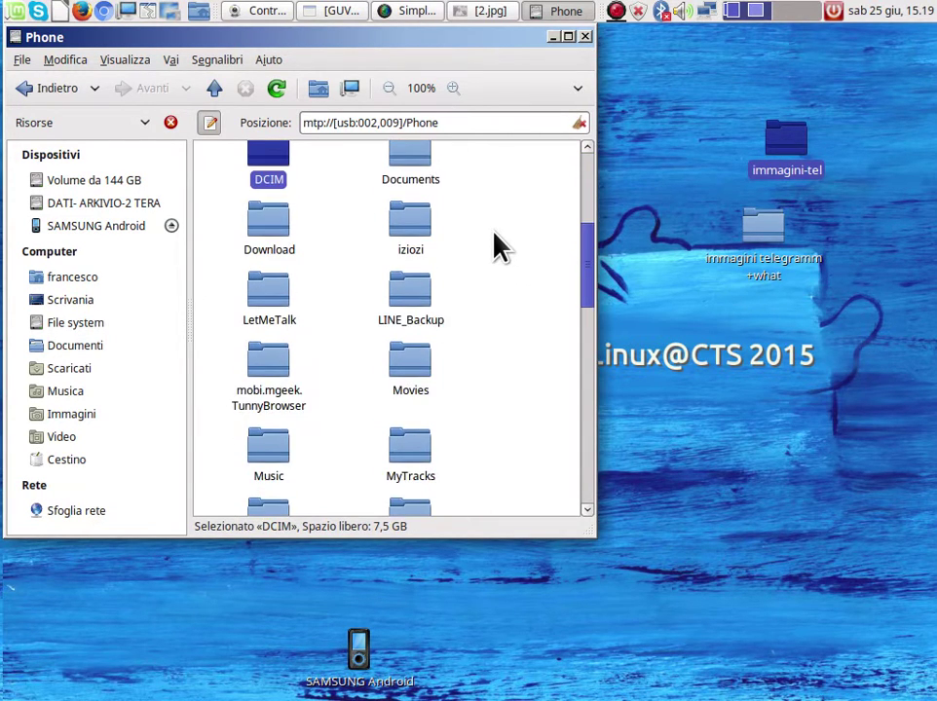
scroll(498, 248, "down", 8)
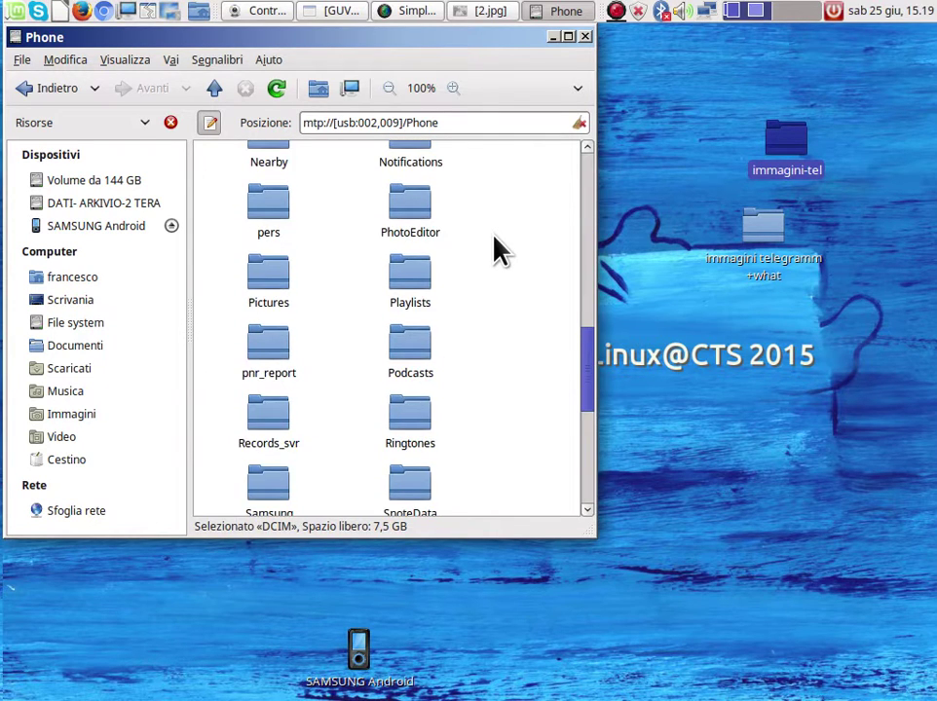
scroll(498, 251, "down", 4)
double_click(412, 301)
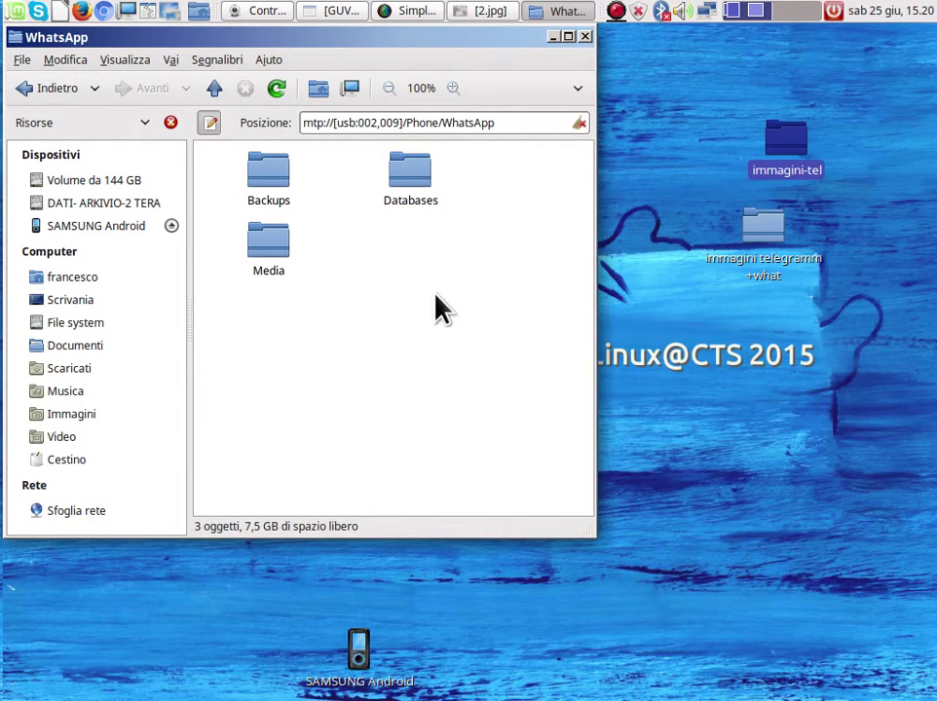
- Open the WhatsApp Images folder inside Media
left_click(277, 234)
double_click(272, 242)
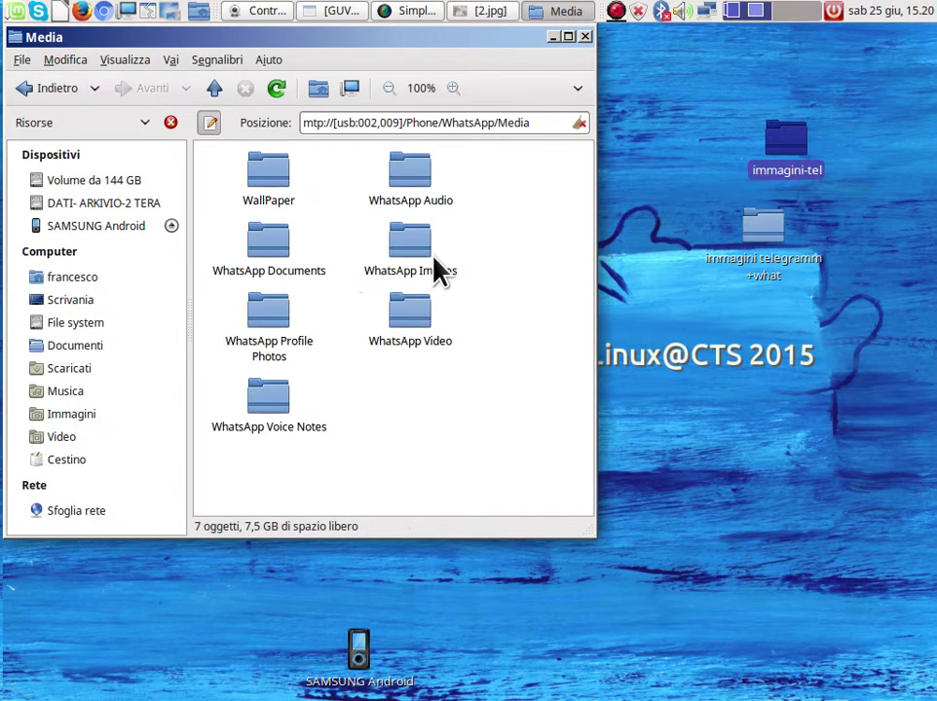
left_click(410, 255)
left_click(416, 311)
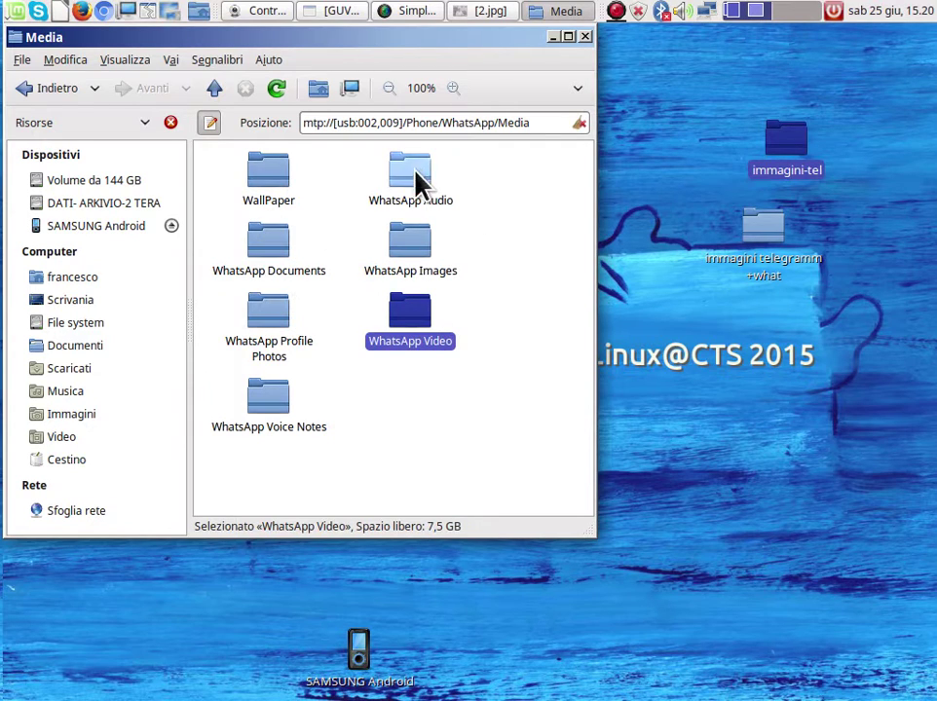
double_click(417, 248)
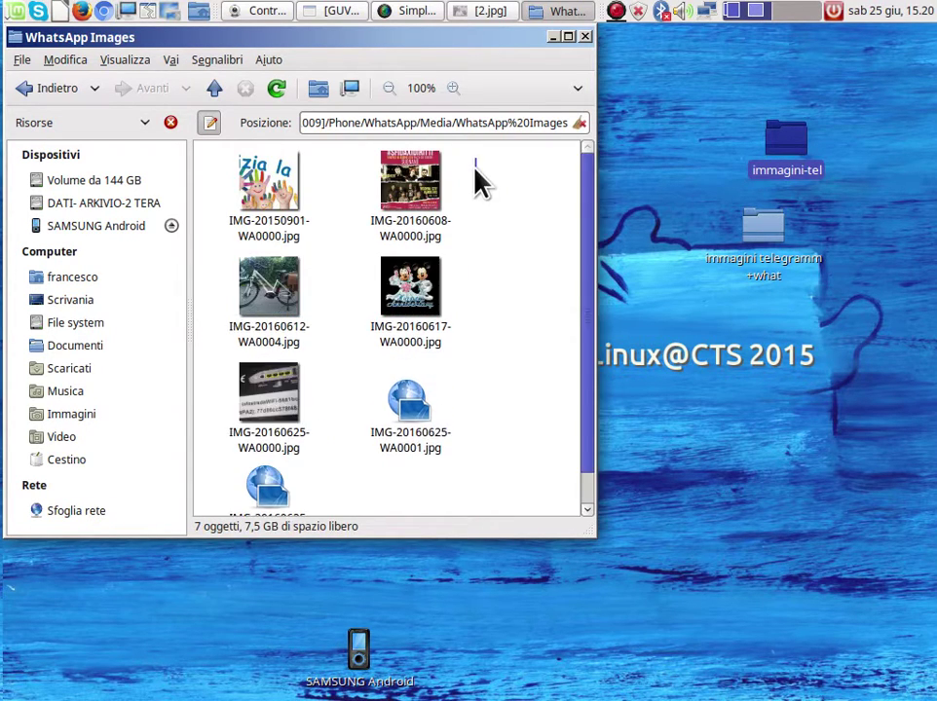
- Cut all seven pictures in the WhatsApp Images folder
left_click_drag(477, 180, 266, 501)
right_click(274, 409)
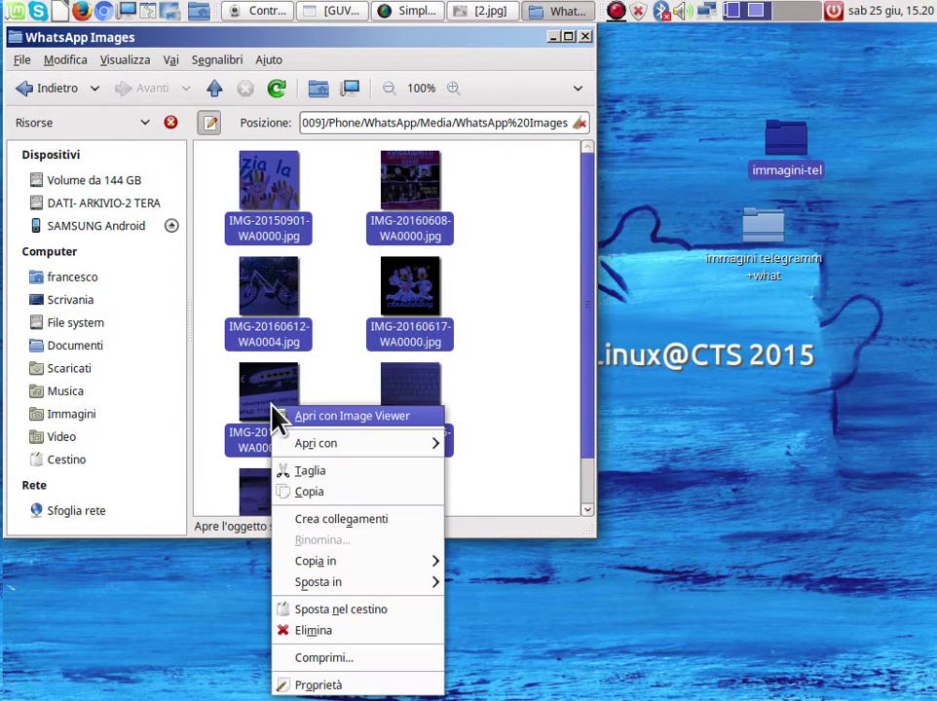
left_click(321, 473)
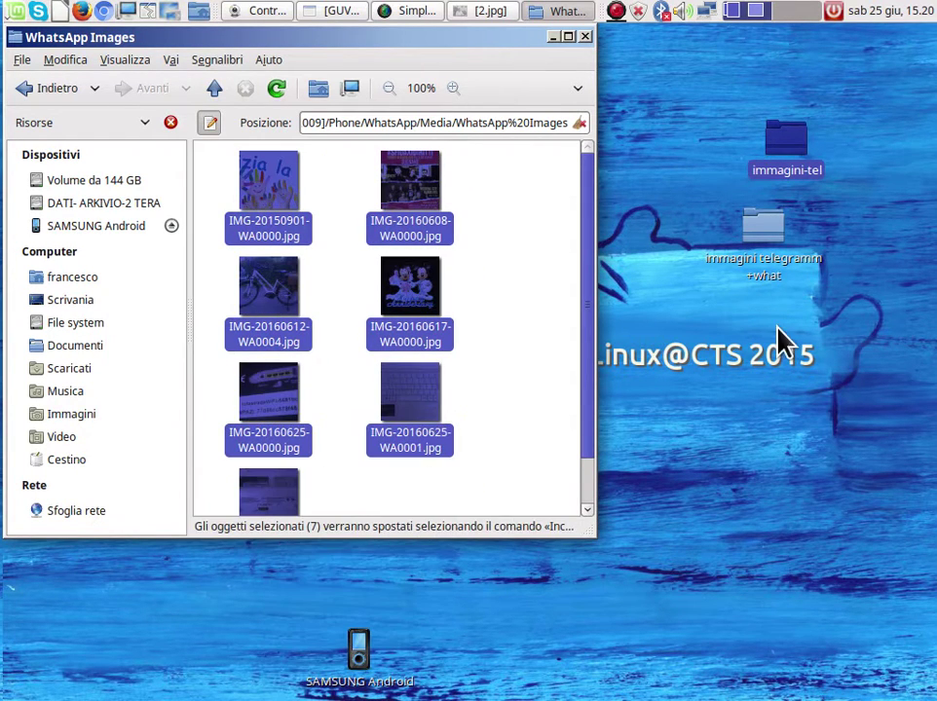
- Paste the cut pictures into the immagini telegramm+what folder on the desktop, and reopen it briefly to check them
double_click(771, 252)
right_click(292, 277)
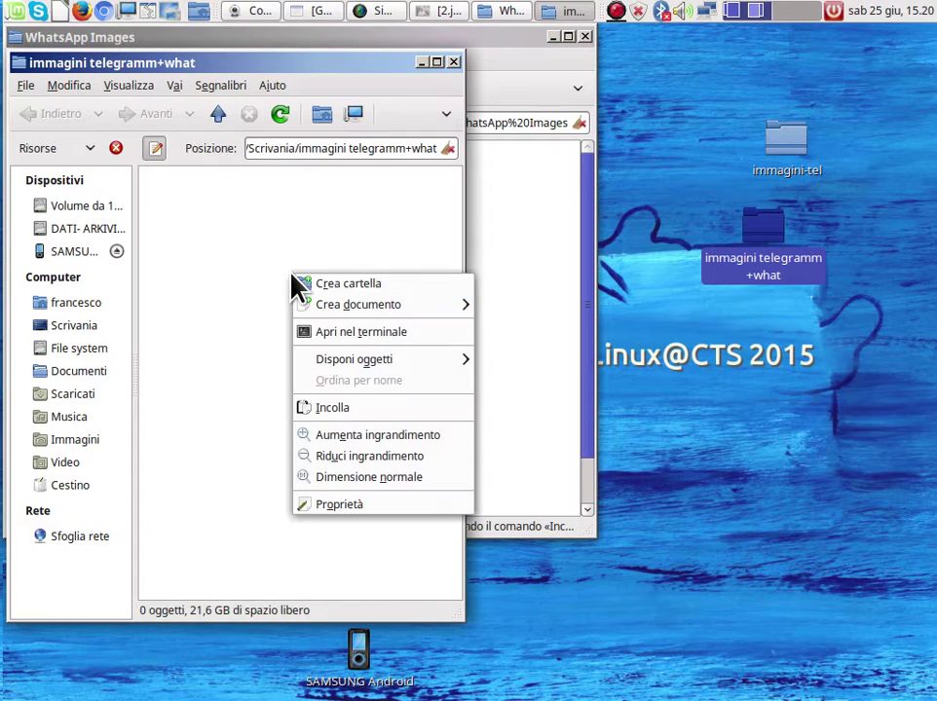
left_click(343, 407)
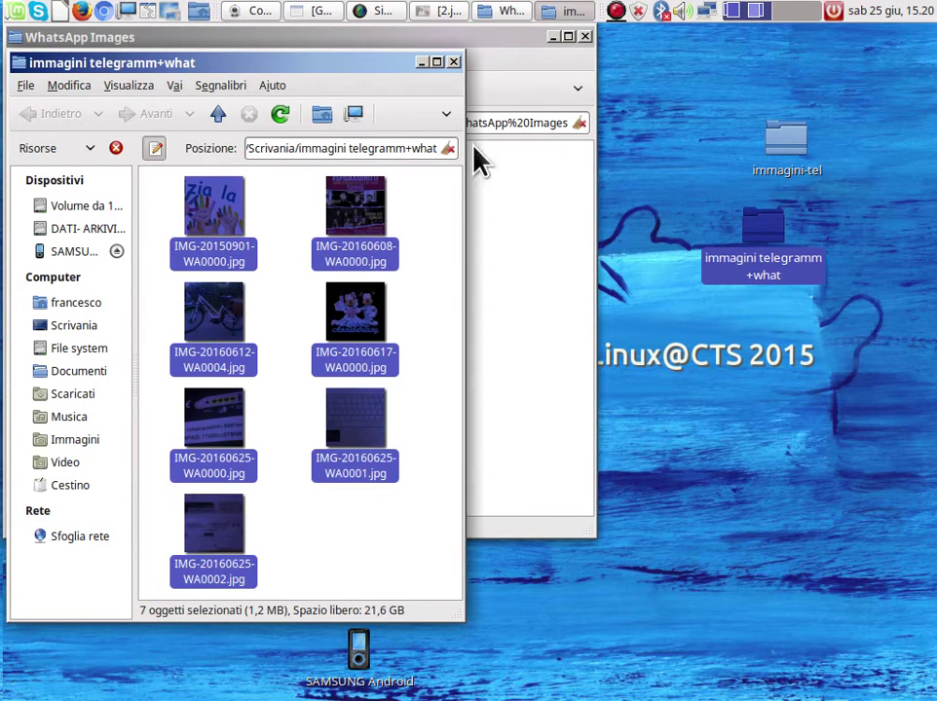
left_click(453, 62)
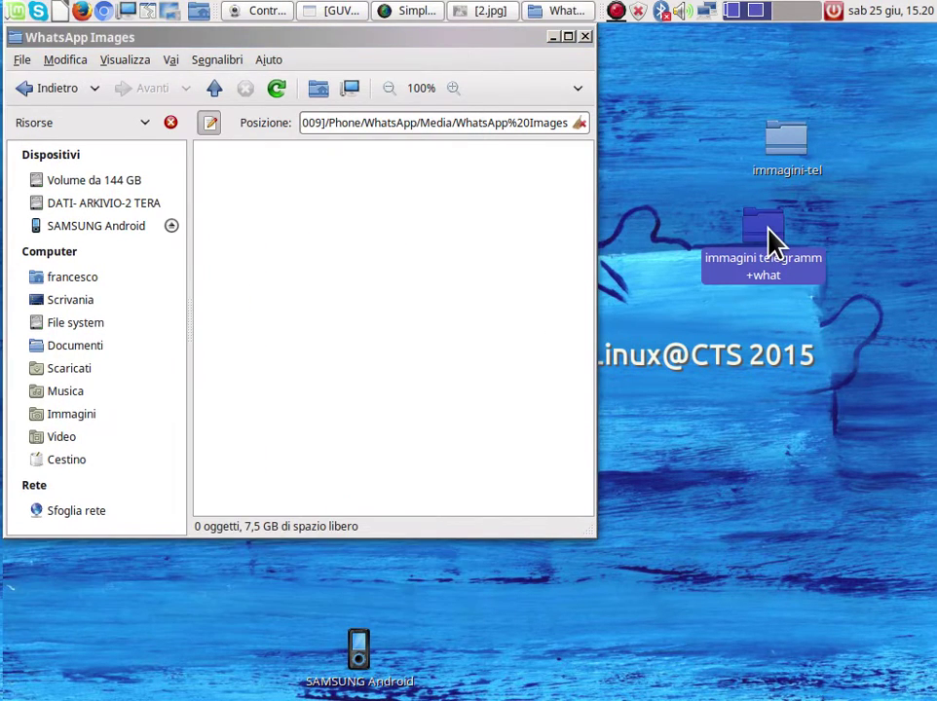
double_click(771, 241)
left_click(452, 63)
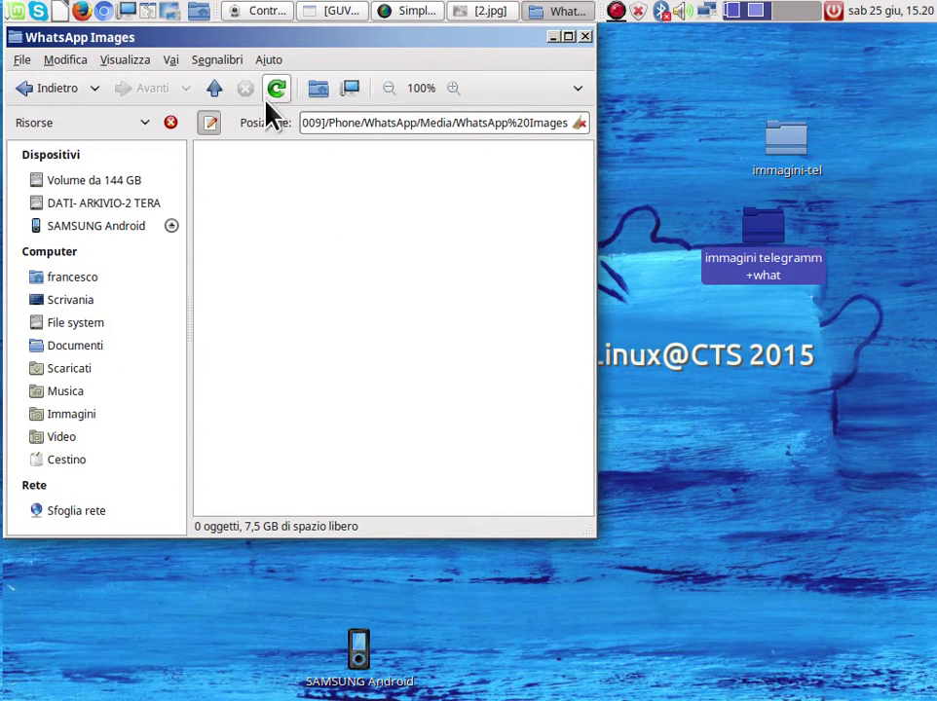
- Return to the WhatsApp Media folder and split its widened window into two panes
left_click(212, 91)
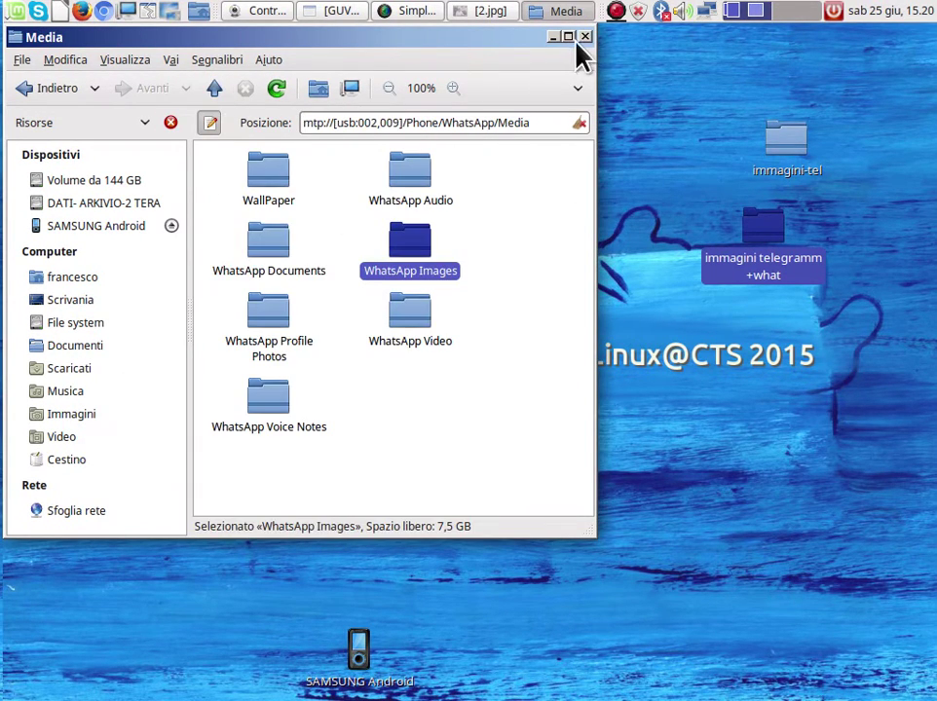
left_click_drag(575, 47, 688, 51)
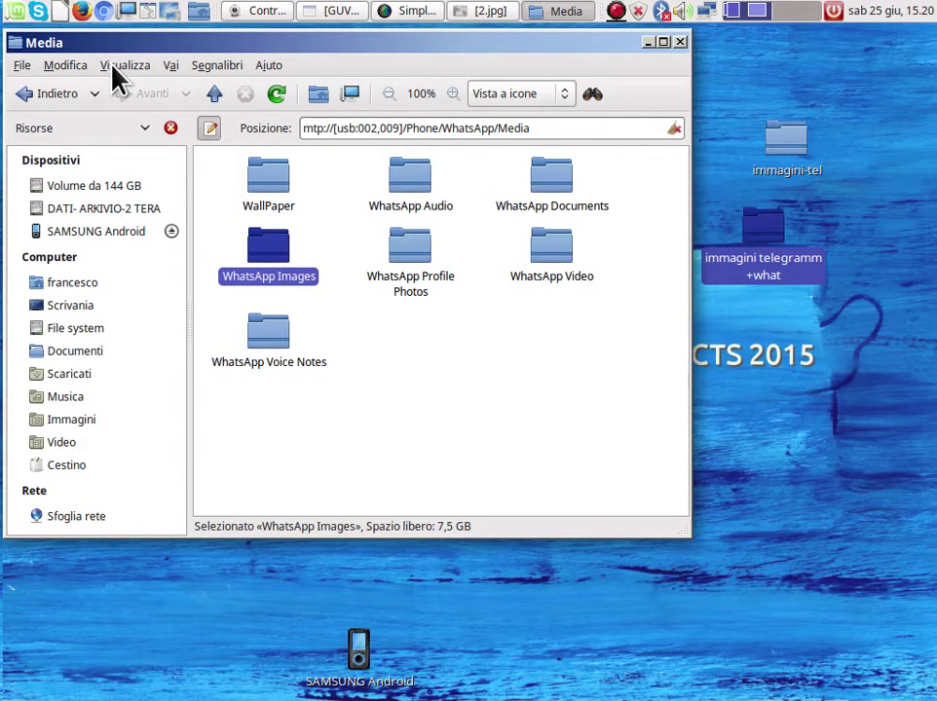
left_click(116, 66)
left_click(113, 218)
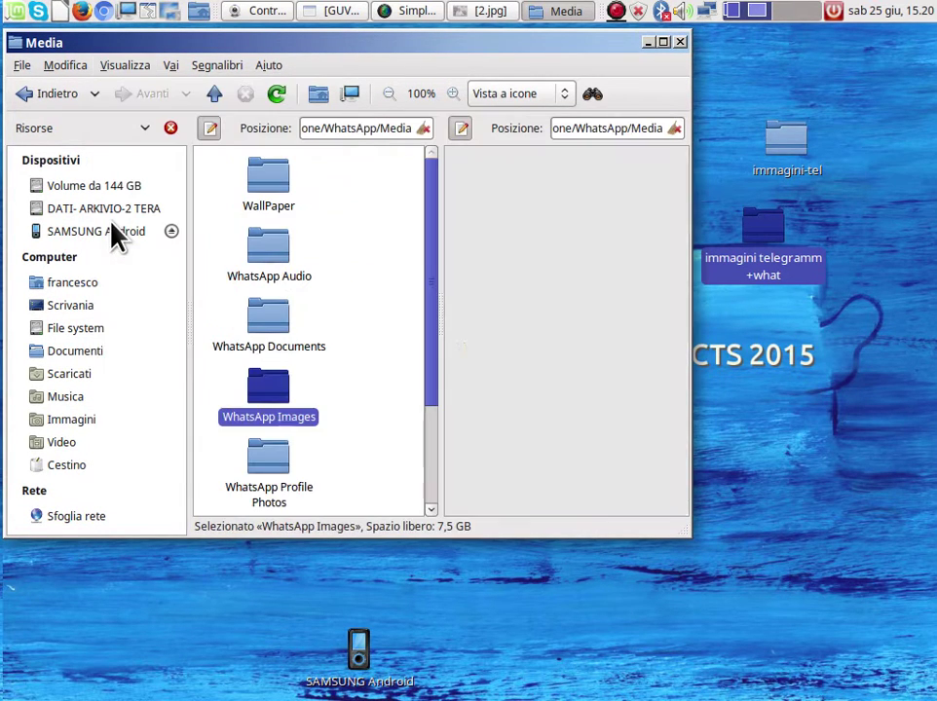
- Widen the split window further and show the Scrivania folder in the second pane, keeping WhatsApp/Media in the first
left_click(560, 272)
left_click(393, 259)
left_click(603, 253)
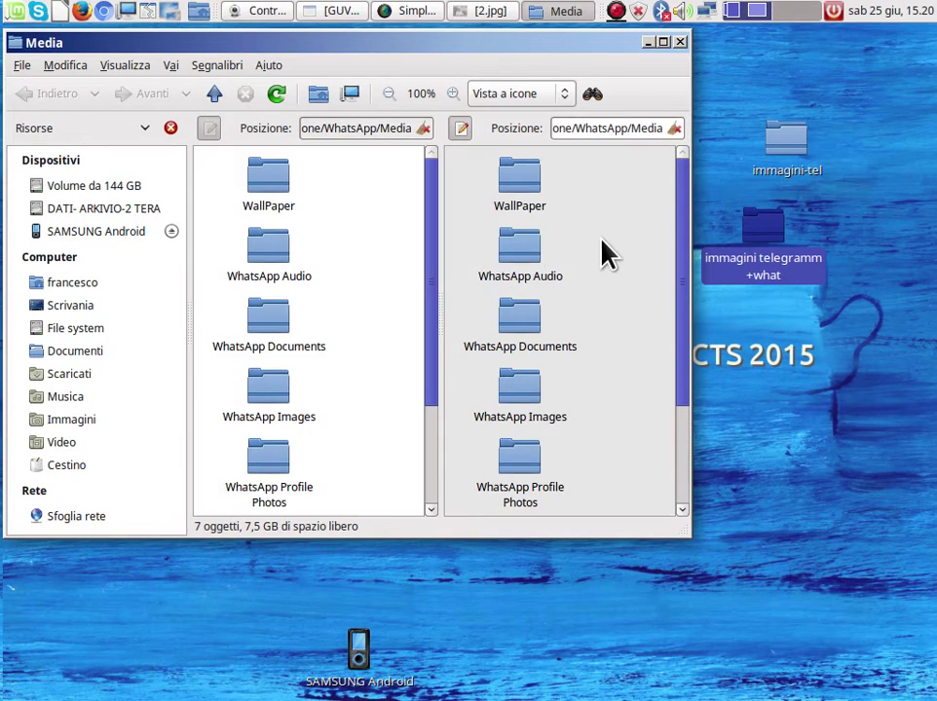
left_click(351, 257)
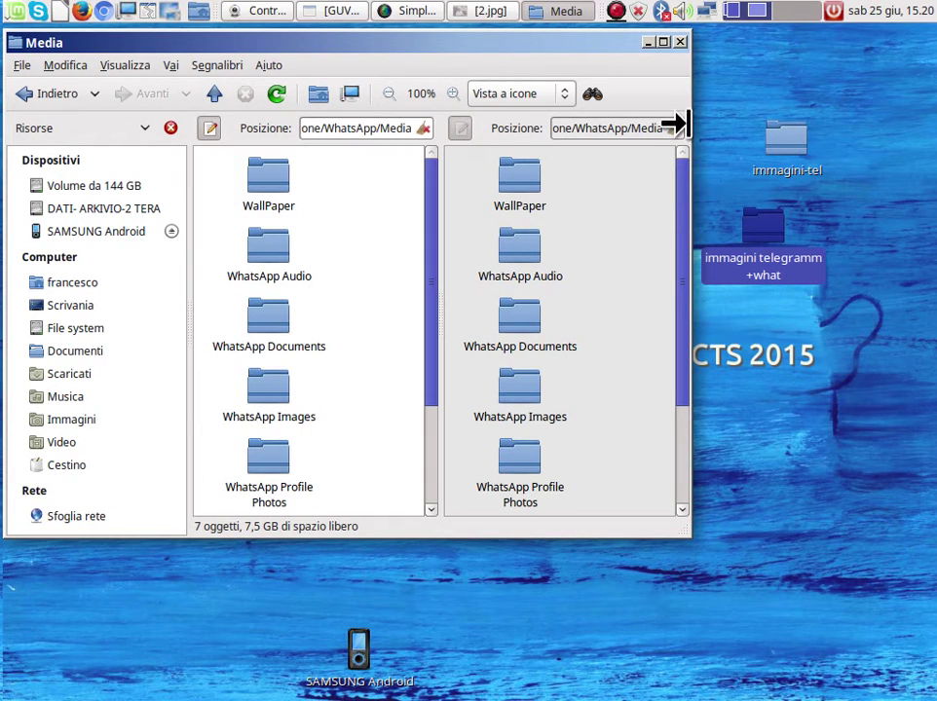
left_click_drag(675, 124, 922, 129)
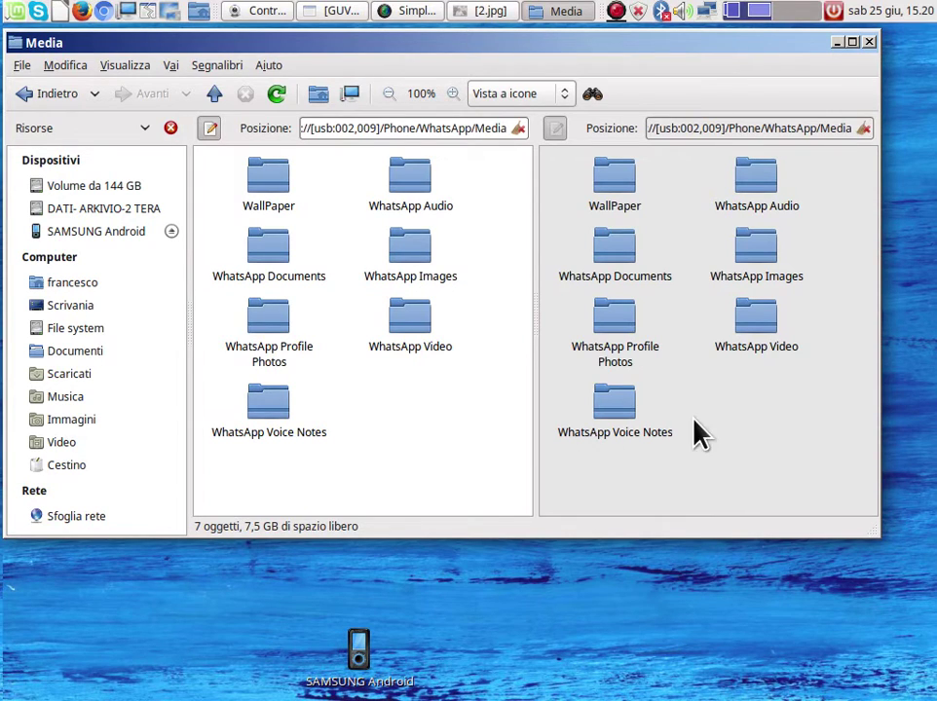
left_click(780, 408)
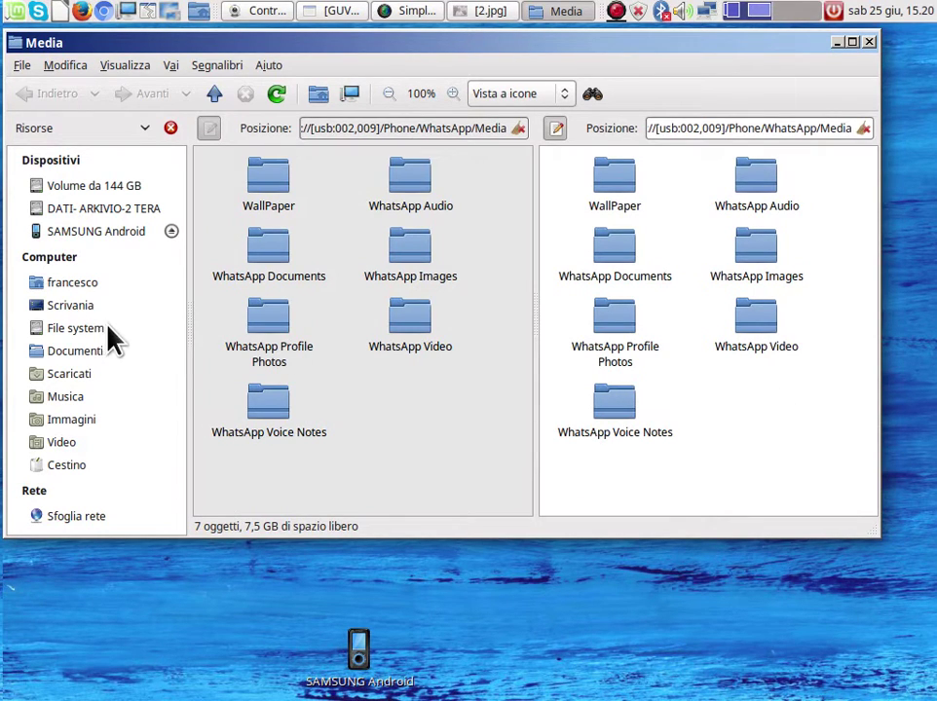
left_click(83, 307)
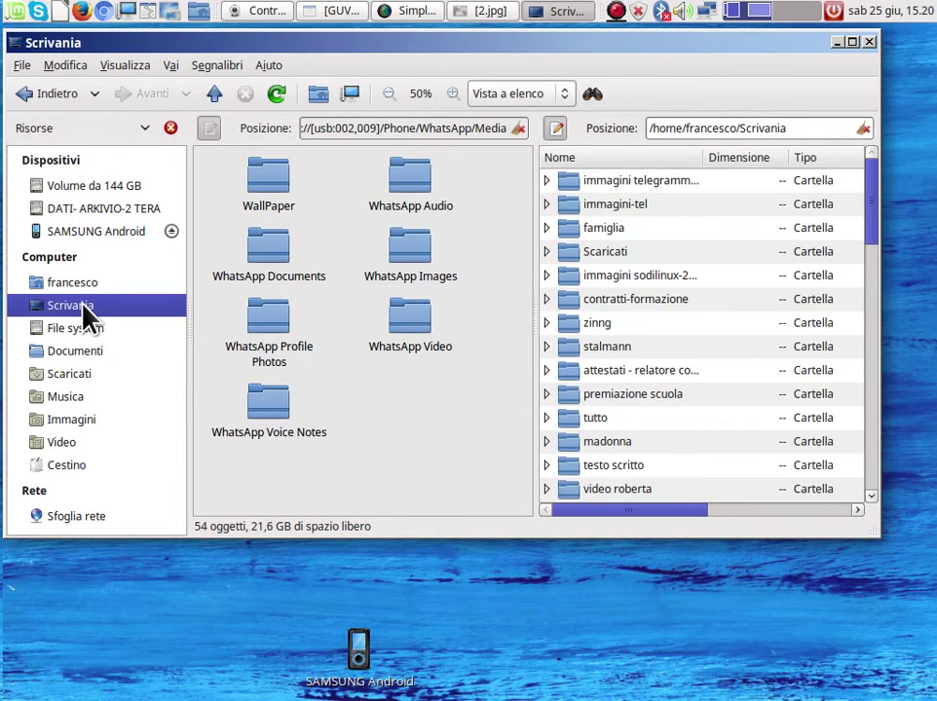
- Peek into the immagini-tel folder in the second pane, and open the immagini telegramm+what folder there
left_click(565, 203)
left_click(546, 204)
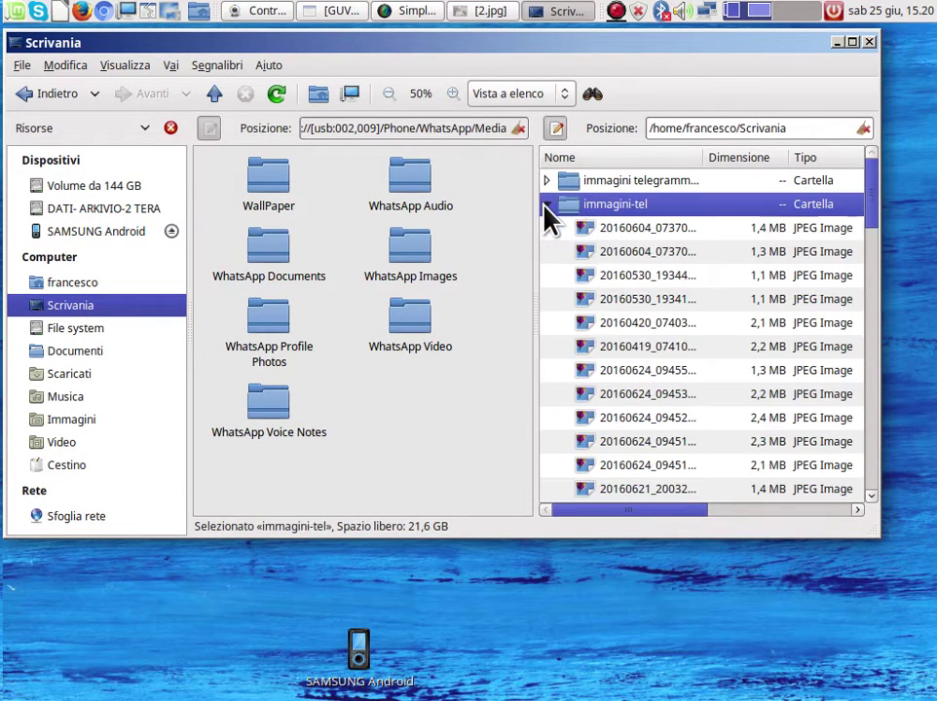
left_click(550, 206)
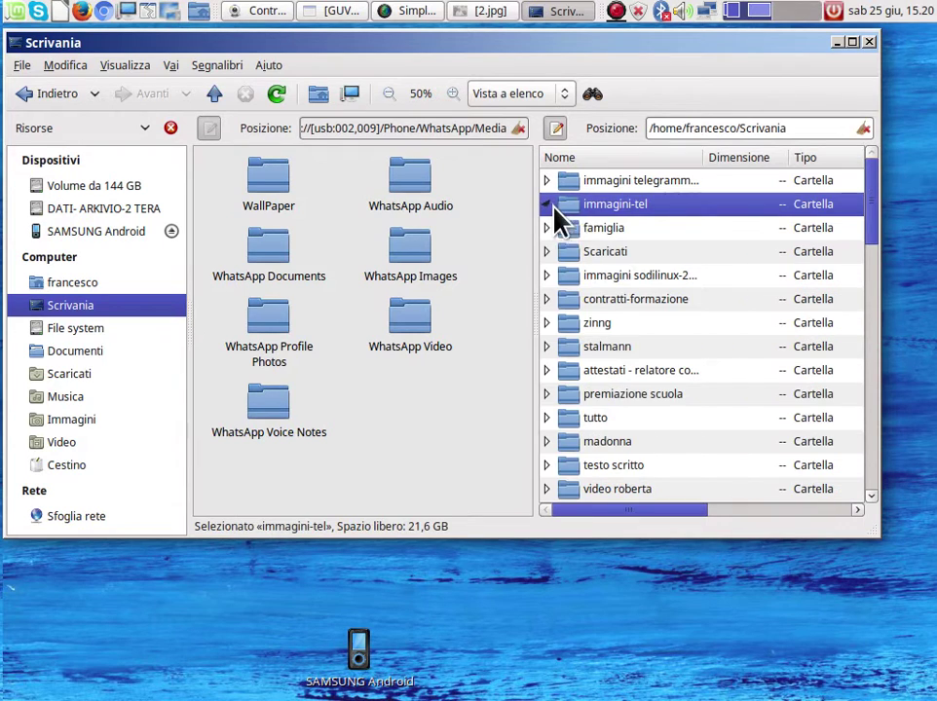
scroll(612, 270, "down", 1)
scroll(611, 263, "up", 2)
double_click(627, 184)
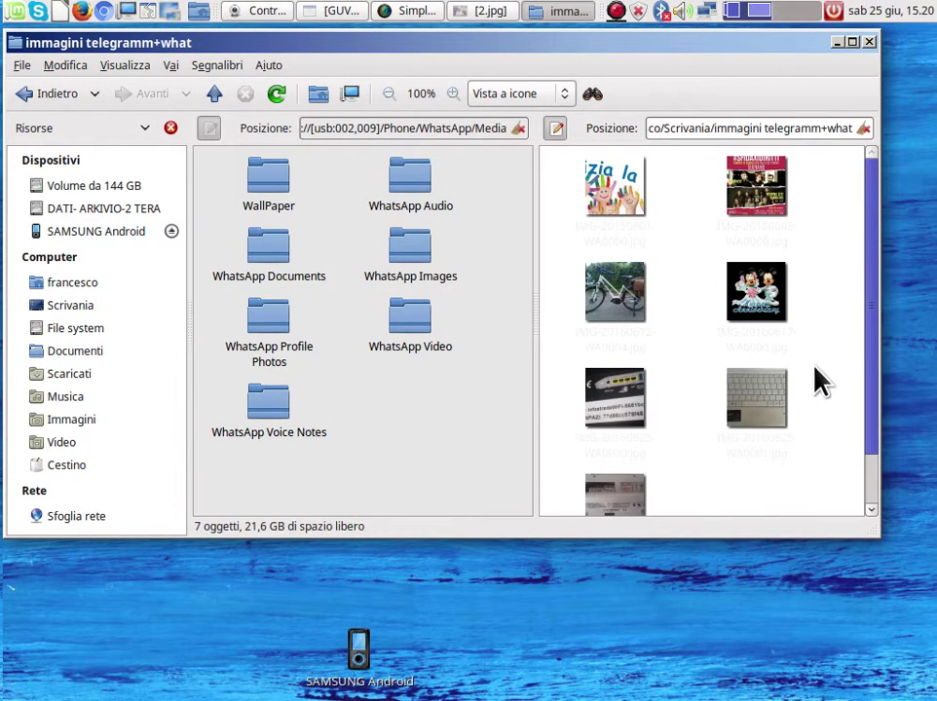
- Show the phone's Telegram/Telegram Images folder in the first pane, keeping immagini telegramm+what in the second
left_click(485, 412)
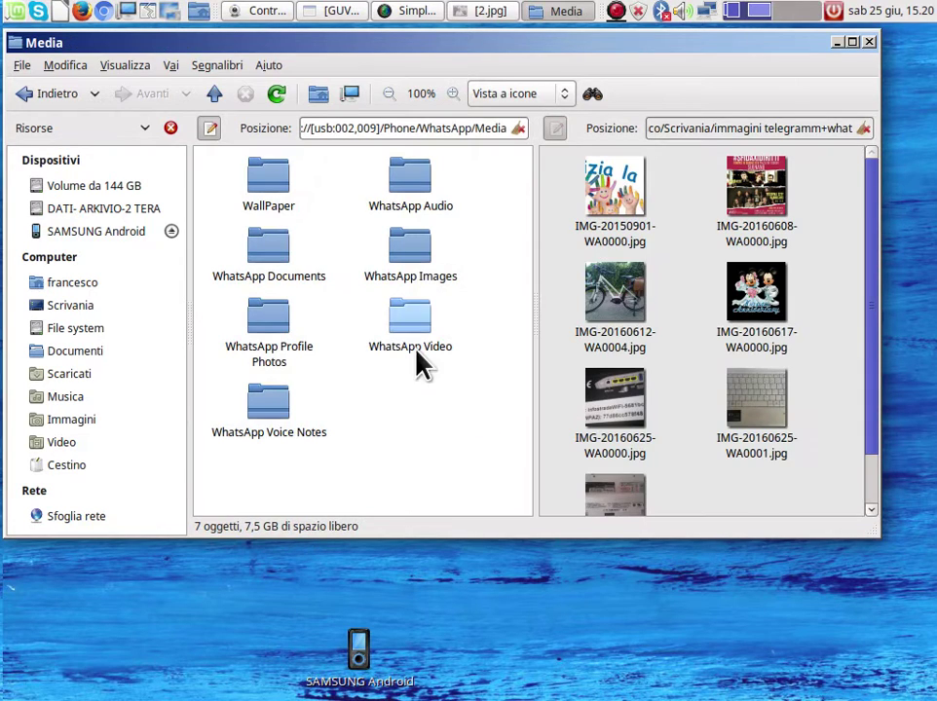
left_click(211, 90)
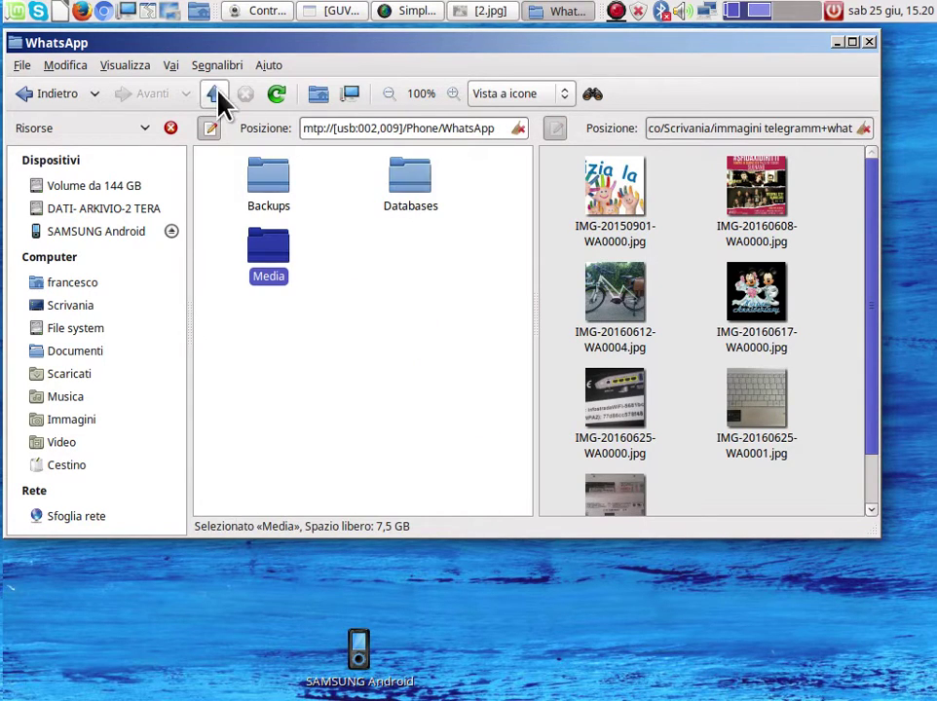
left_click(214, 92)
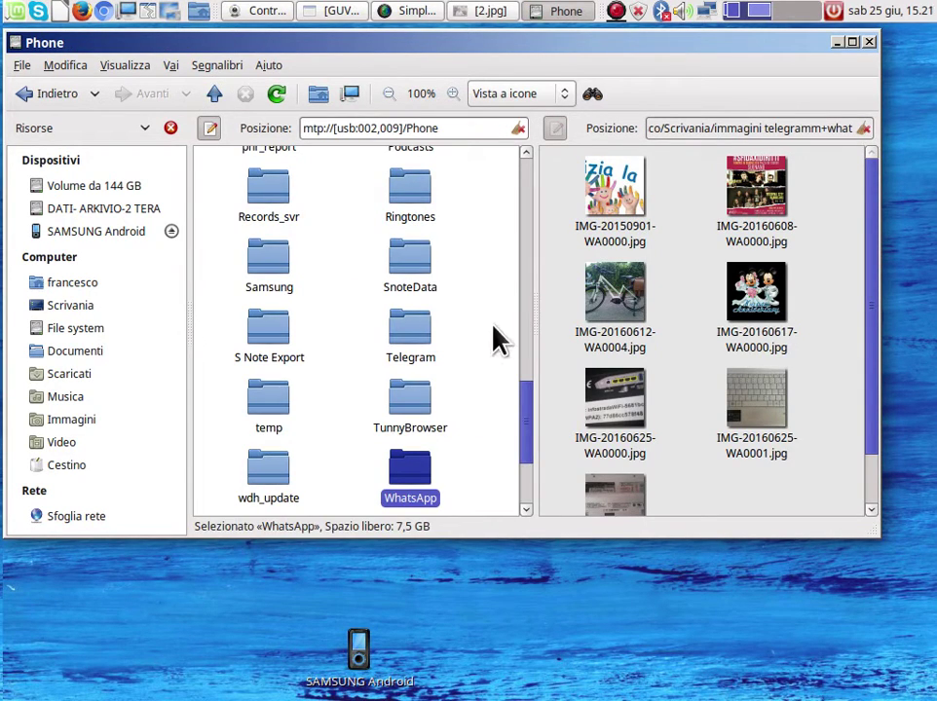
double_click(422, 331)
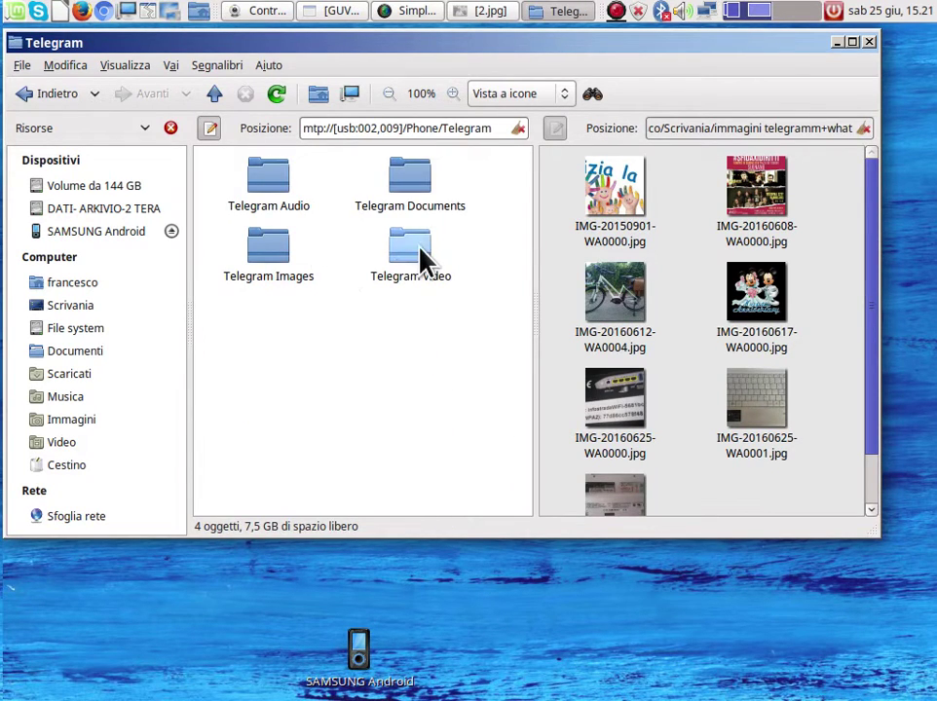
double_click(267, 249)
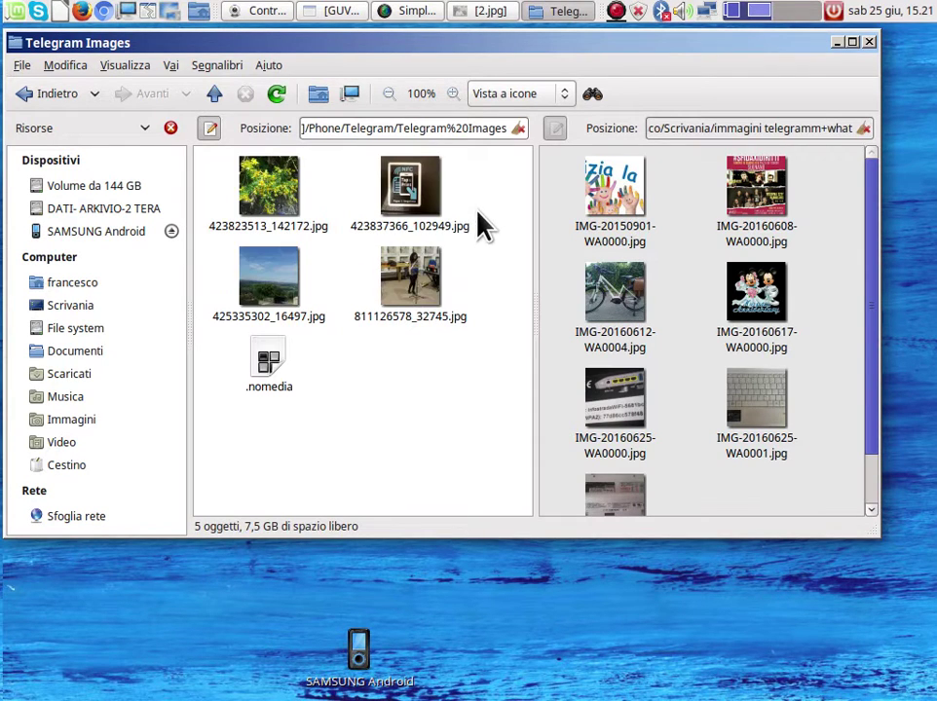
- Move the four JPG pictures from Telegram Images into immagini telegramm+what by cutting and pasting them, leaving out .nomedia
left_click_drag(492, 167, 294, 282)
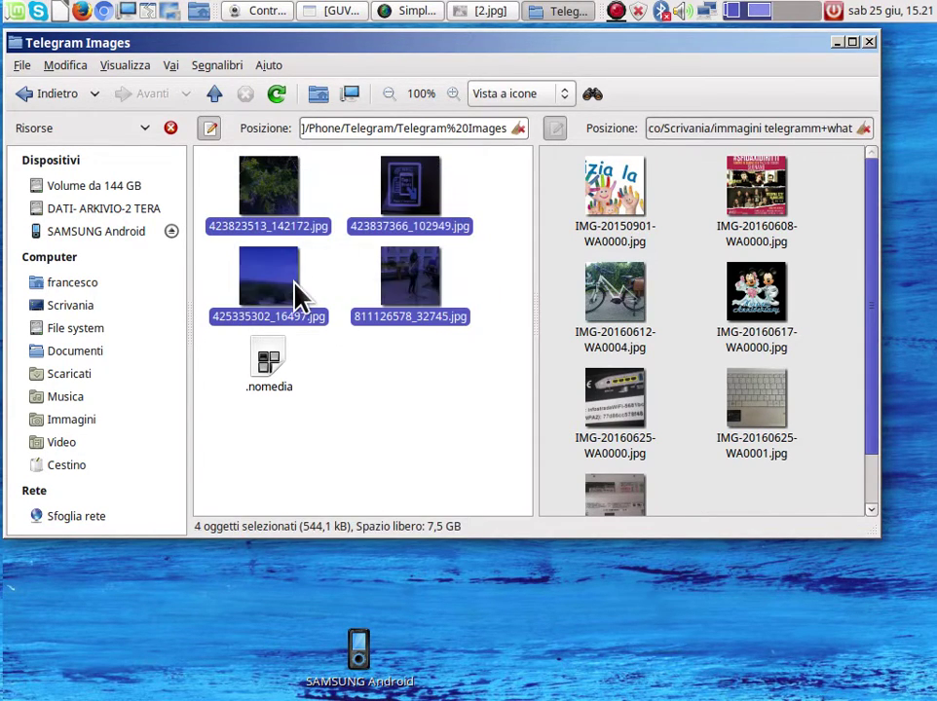
right_click(295, 281)
left_click(327, 352)
left_click(757, 490)
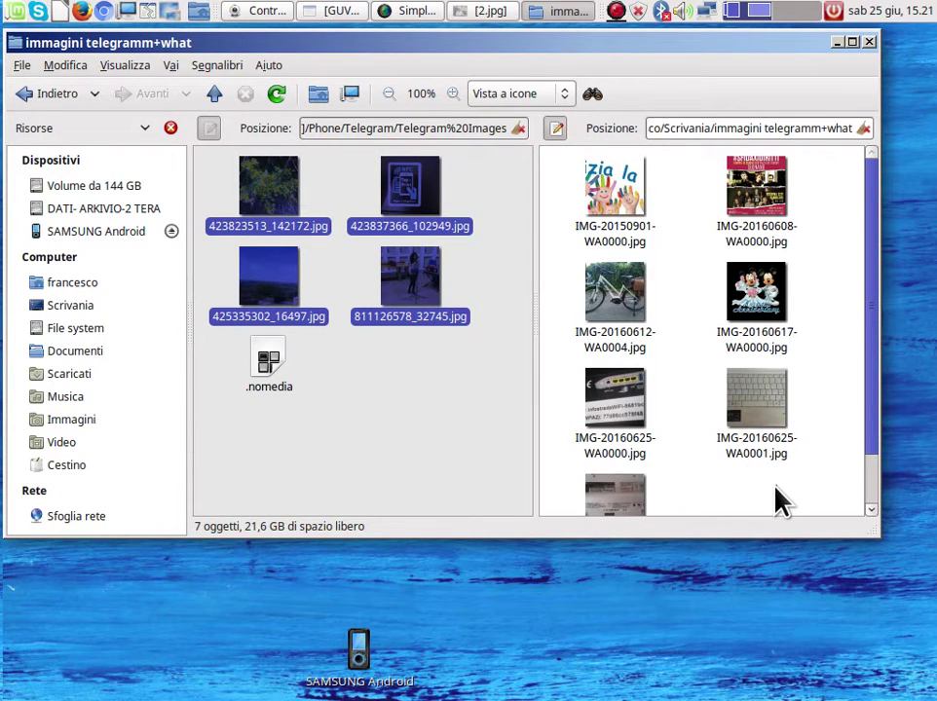
right_click(776, 499)
left_click(722, 381)
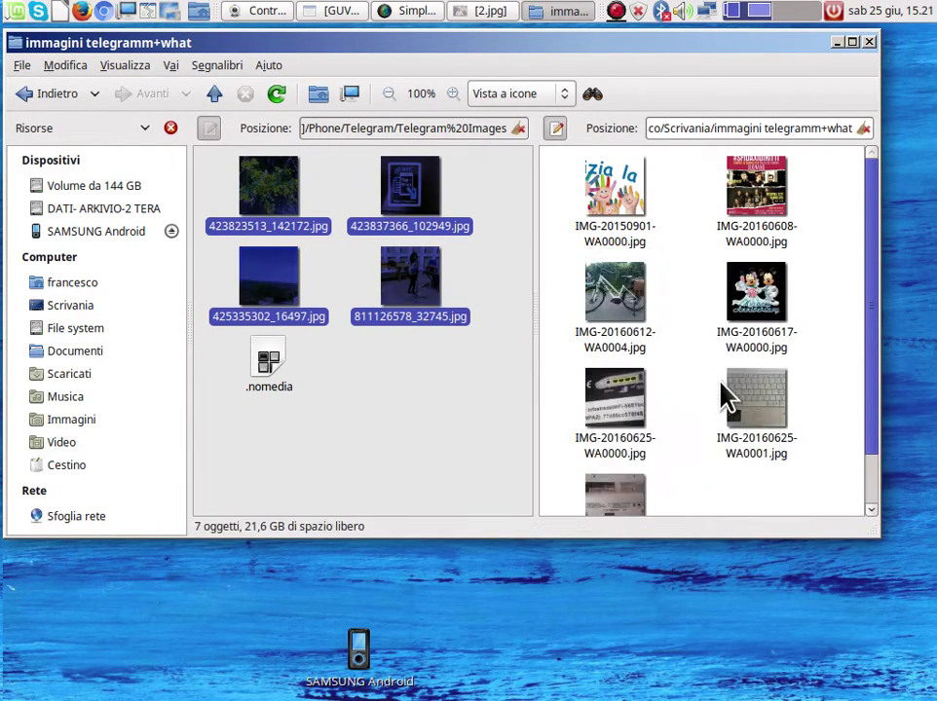
left_click(816, 292)
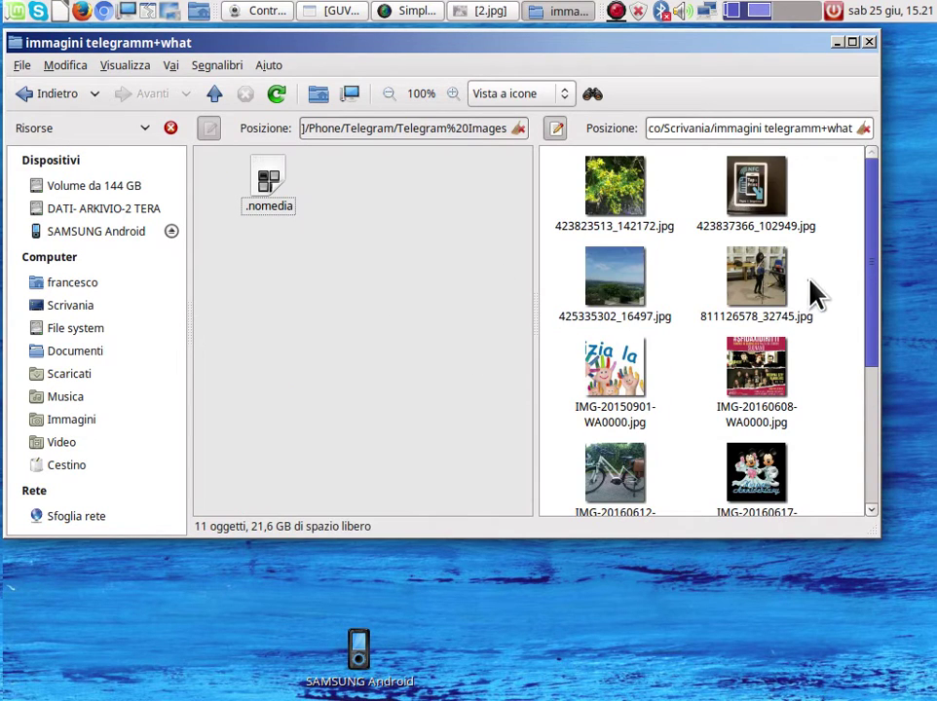
- Reopen immagini telegramm+what in the second pane to check the moved pictures, and close the split window
left_click(217, 90)
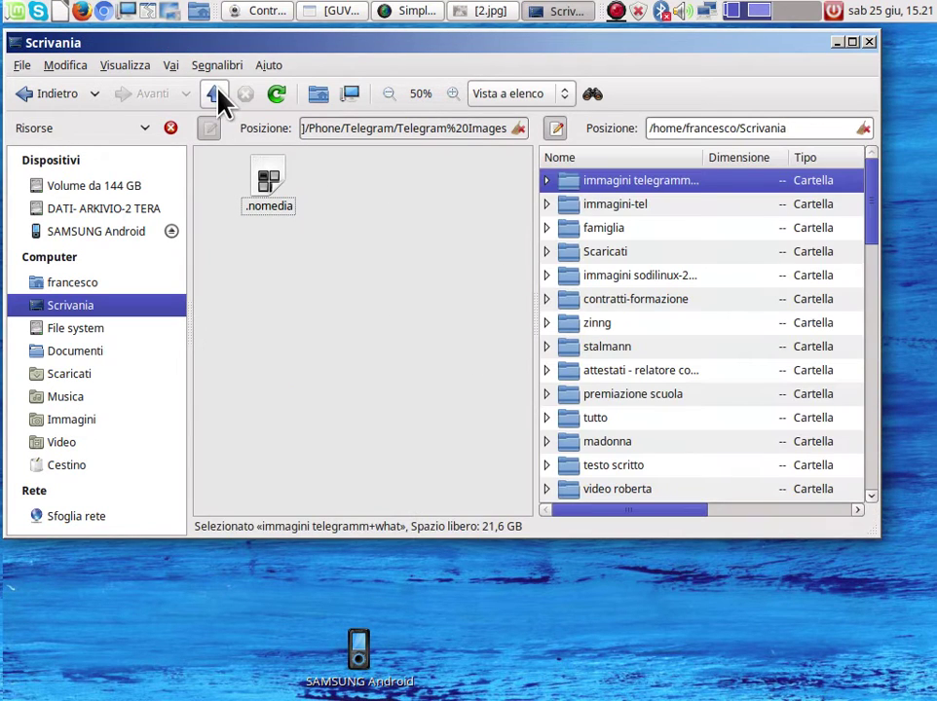
double_click(598, 183)
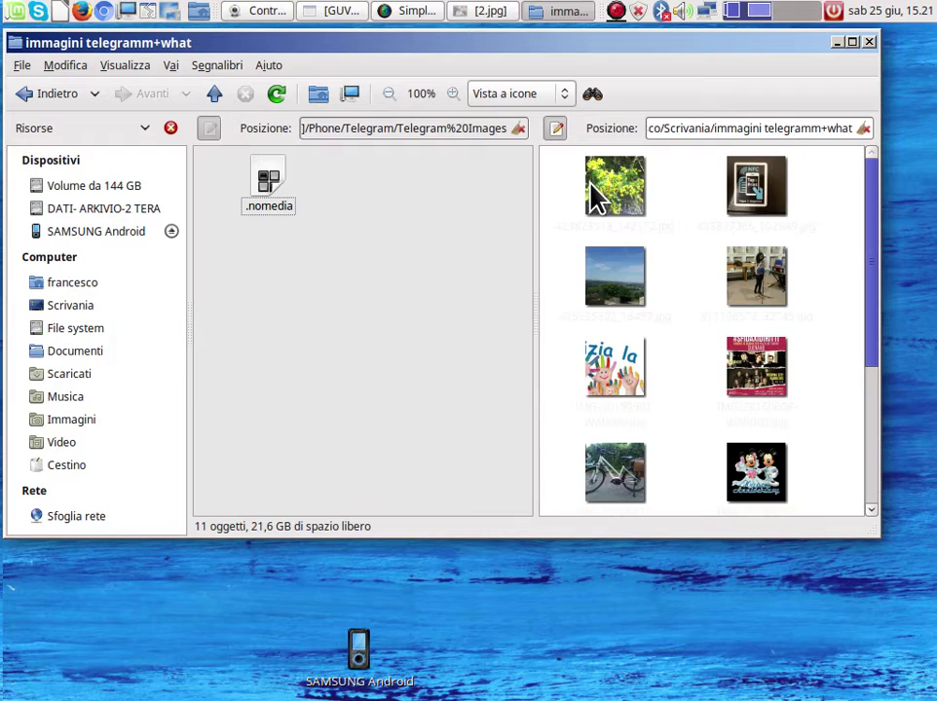
left_click(445, 305)
left_click(216, 93)
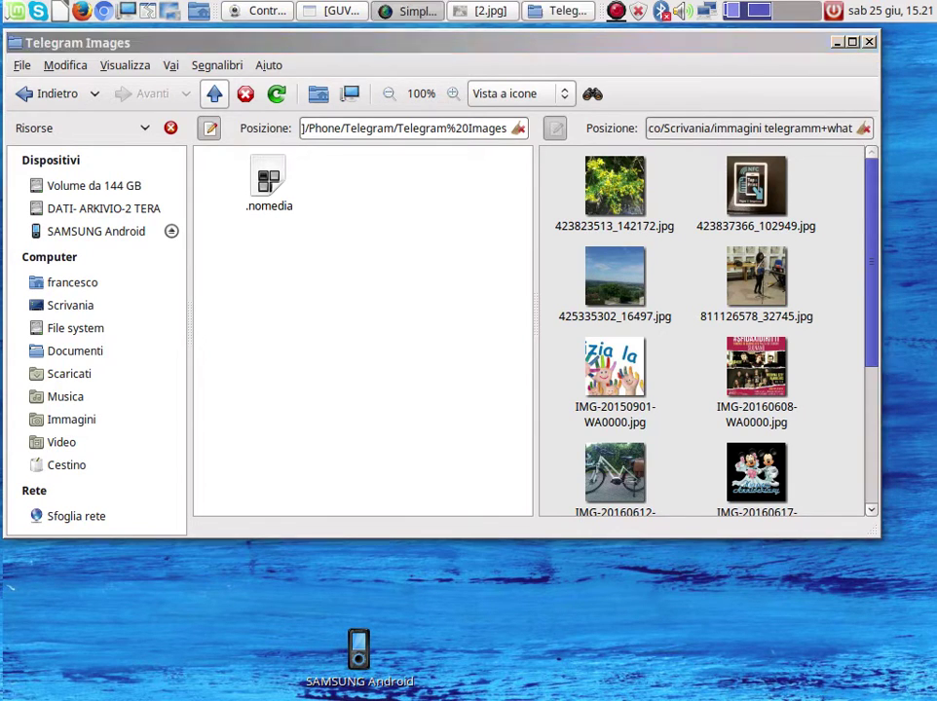
left_click(868, 42)
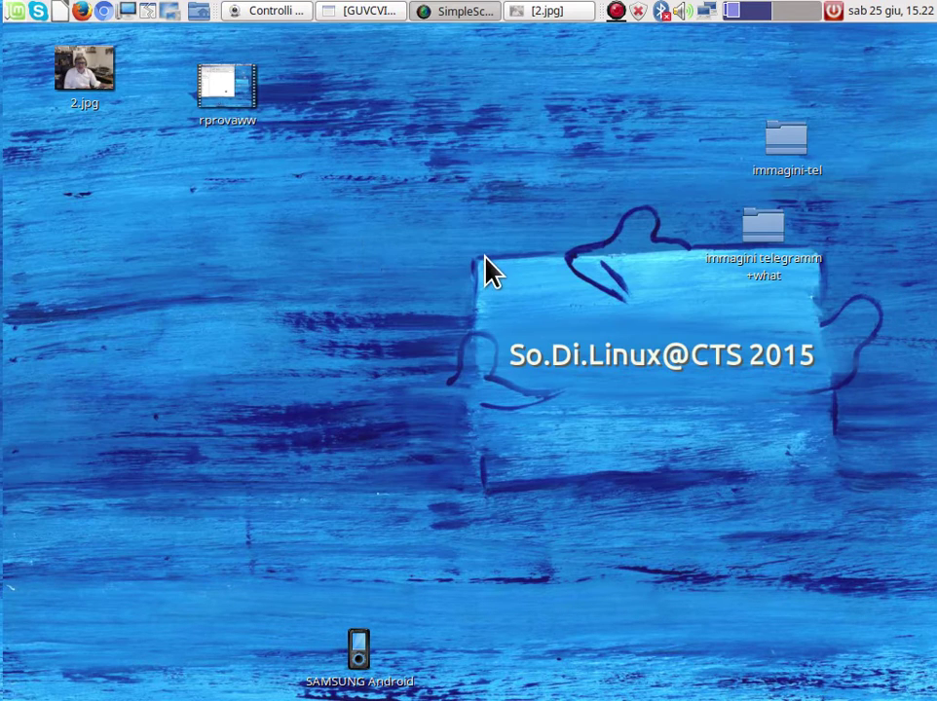
- Open the immagini-tel folder from the desktop in a widened window and display its pictures as a detailed list
left_click(765, 234)
double_click(789, 149)
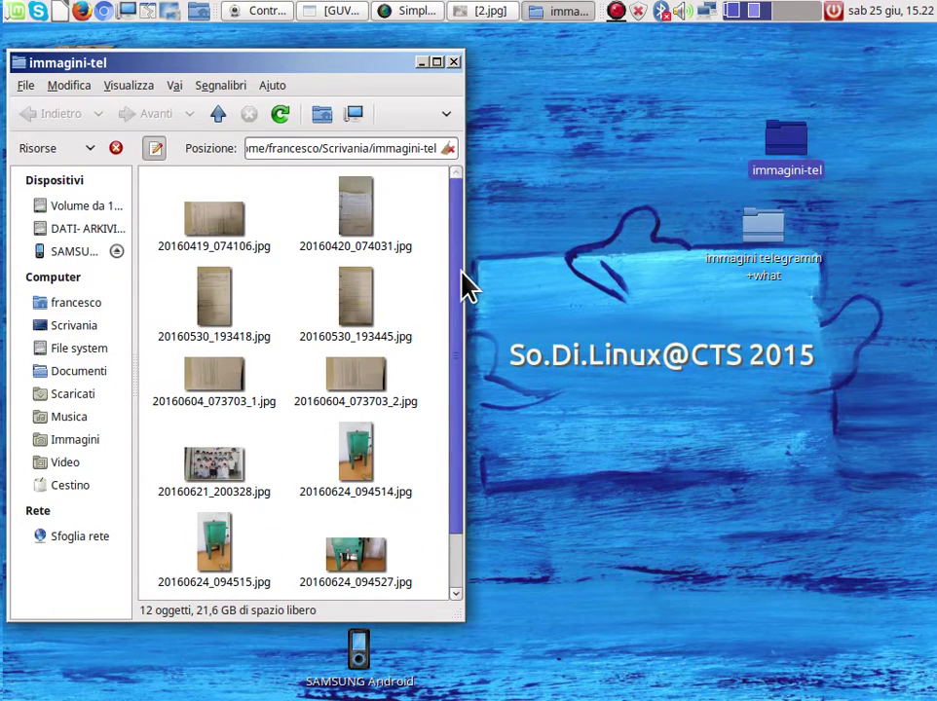
left_click_drag(464, 268, 631, 262)
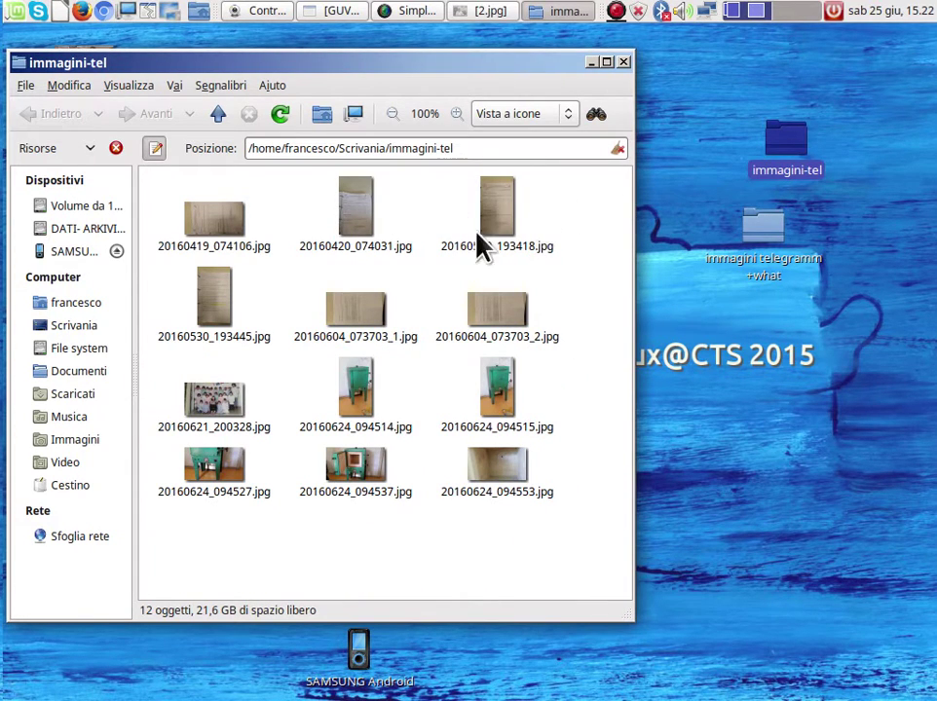
left_click(569, 119)
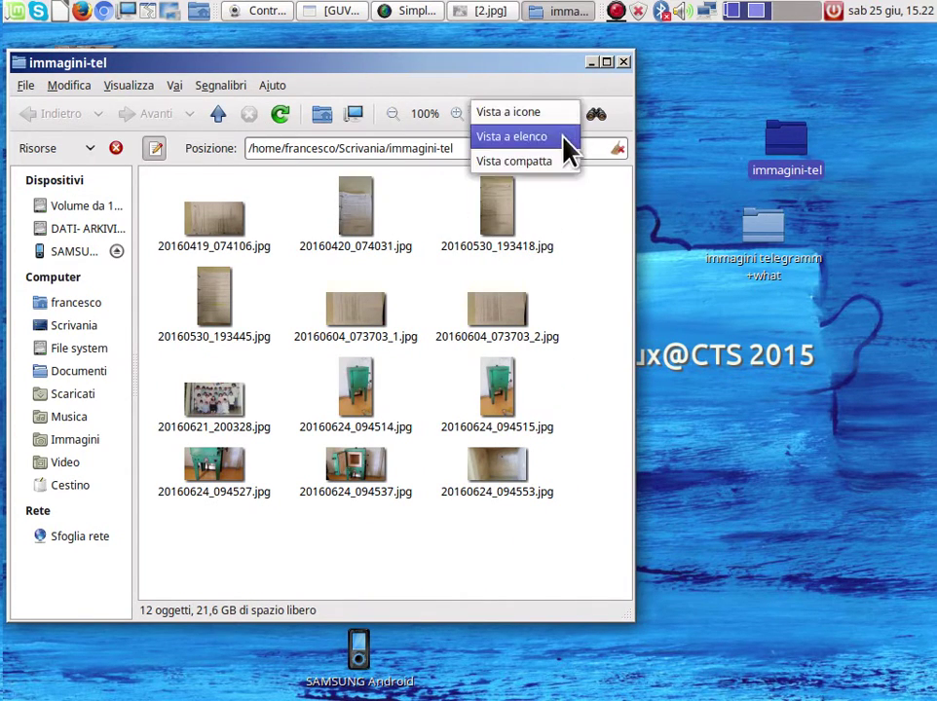
left_click(563, 137)
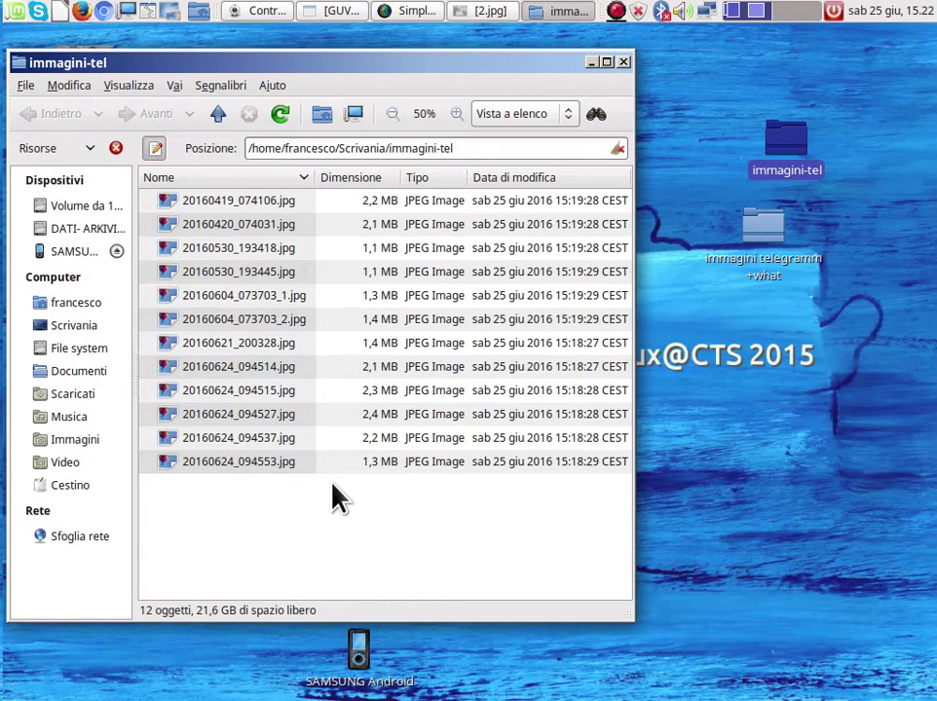
left_click_drag(392, 68, 421, 43)
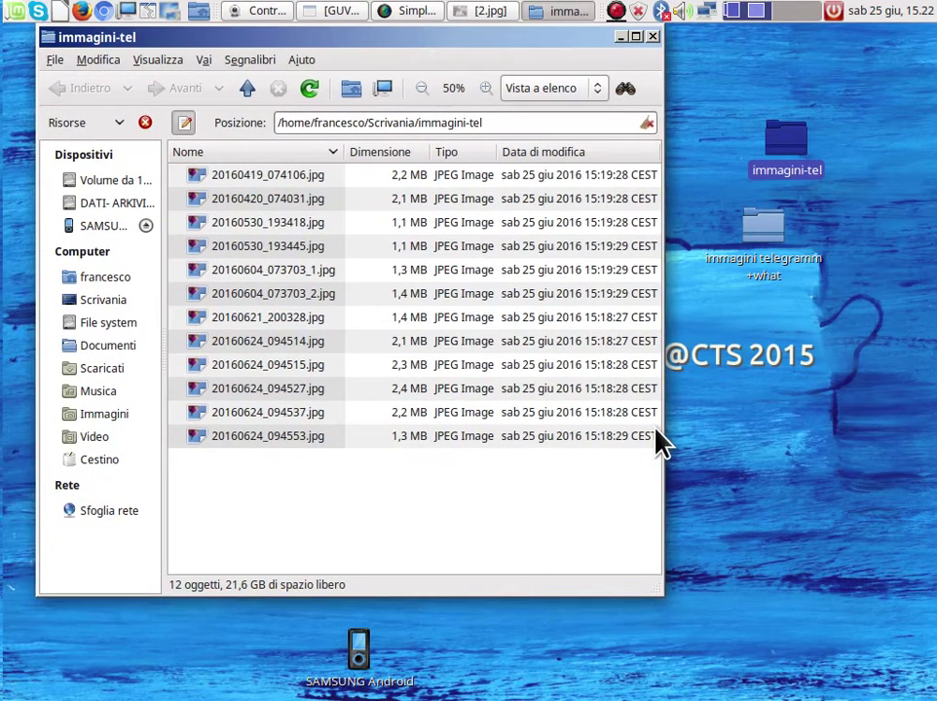
left_click_drag(663, 419, 811, 424)
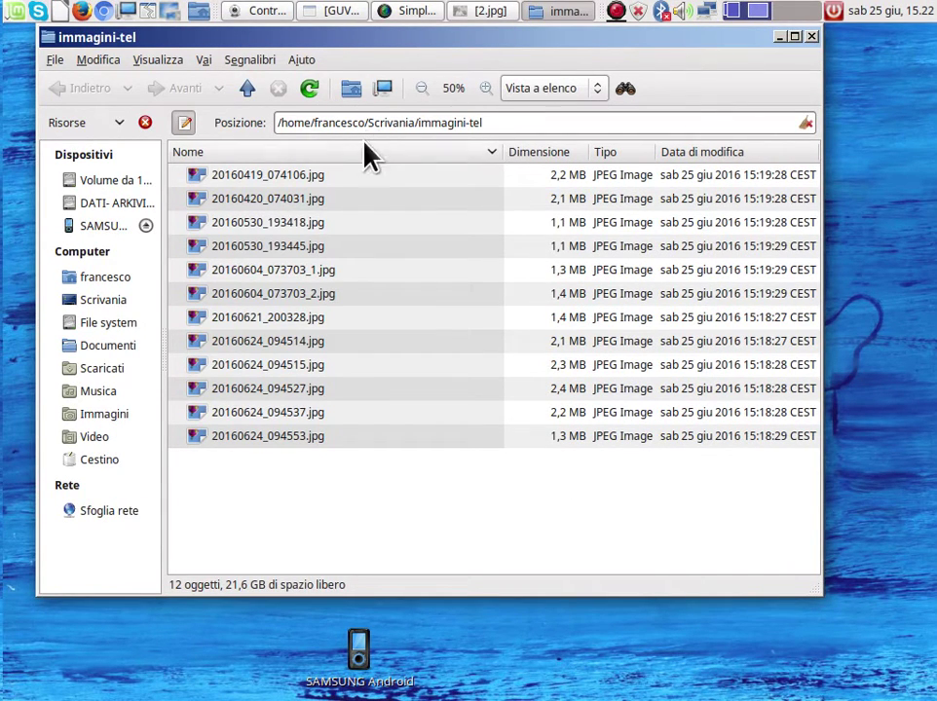
- Resize 20160419_074106.jpg to 800x600 pixels as a copy with .ridimensionato appended to the file name
left_click(309, 181)
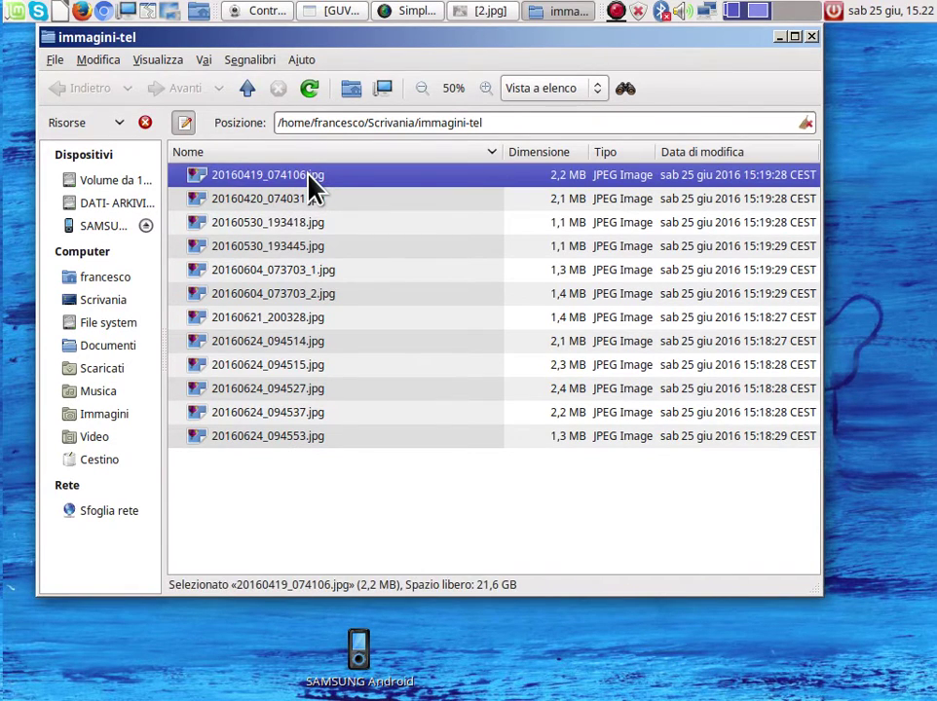
right_click(309, 179)
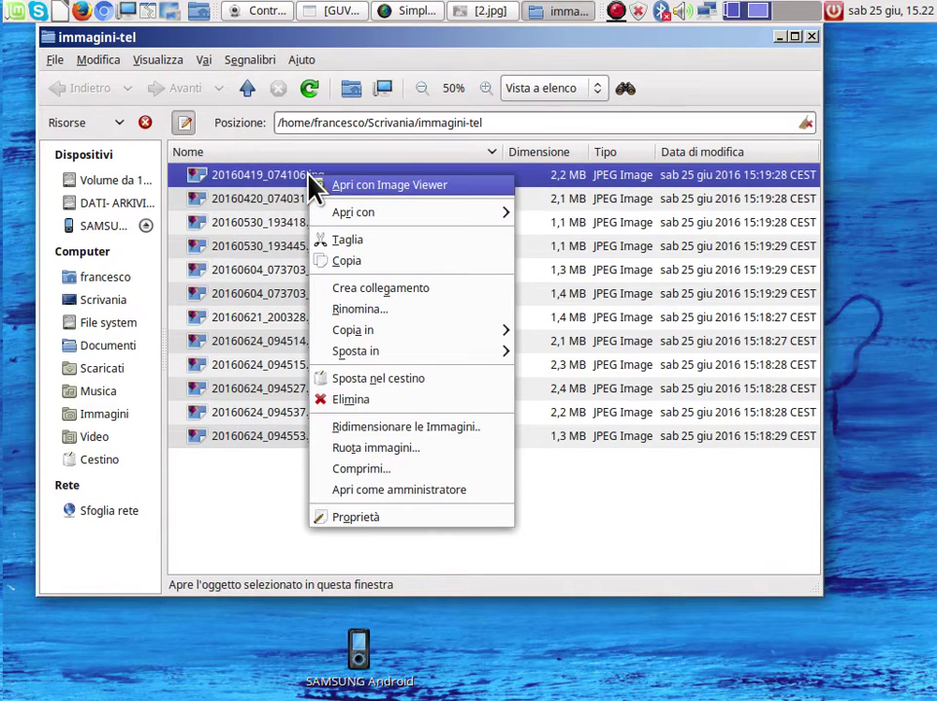
left_click(444, 426)
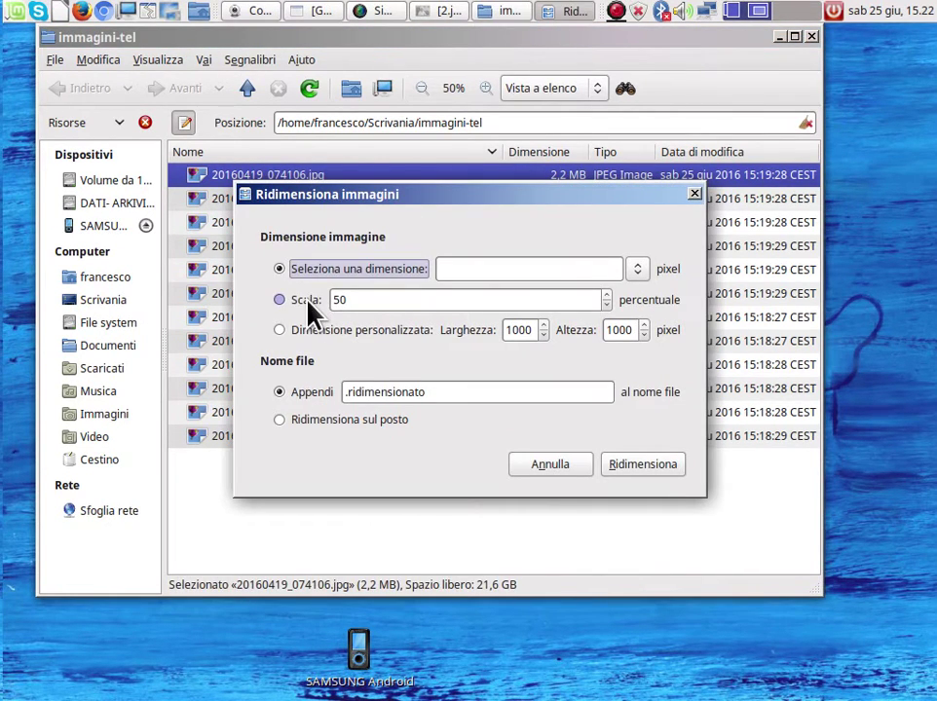
left_click(310, 310)
left_click(282, 272)
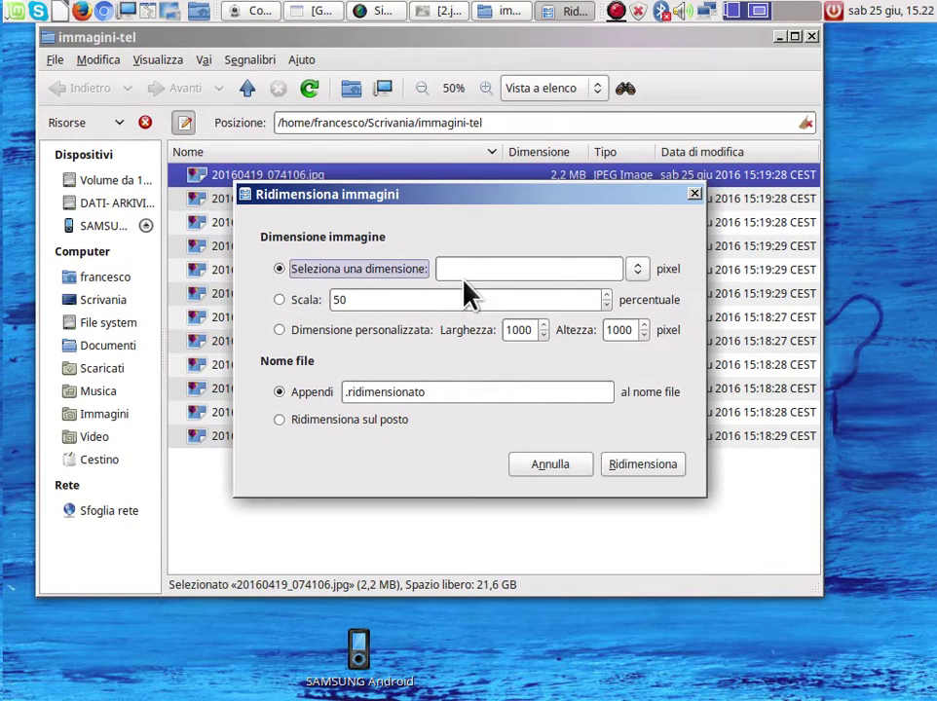
left_click(638, 271)
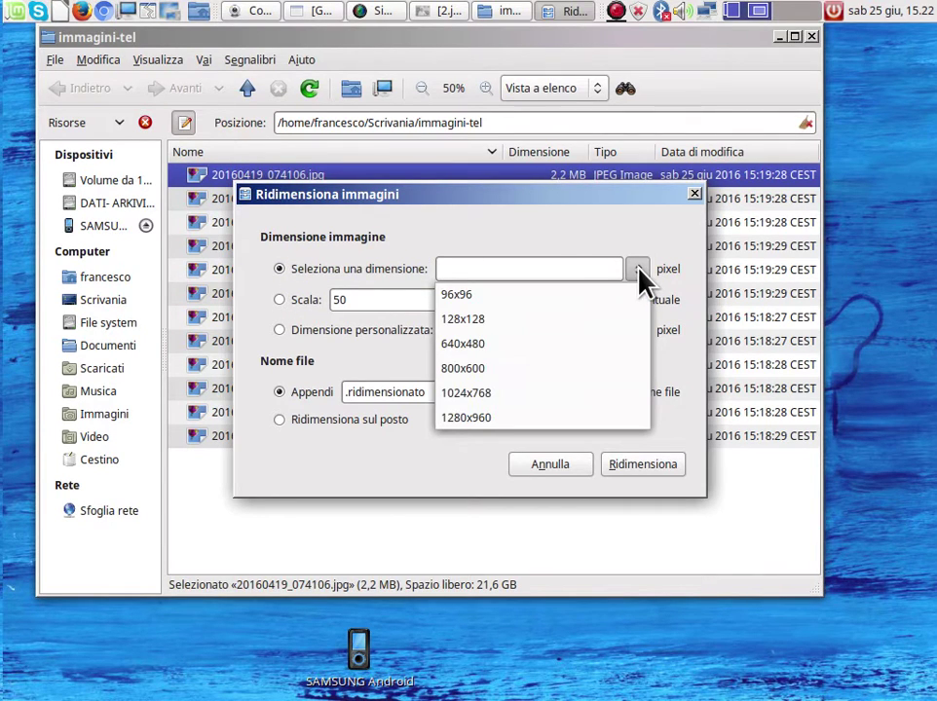
left_click(526, 380)
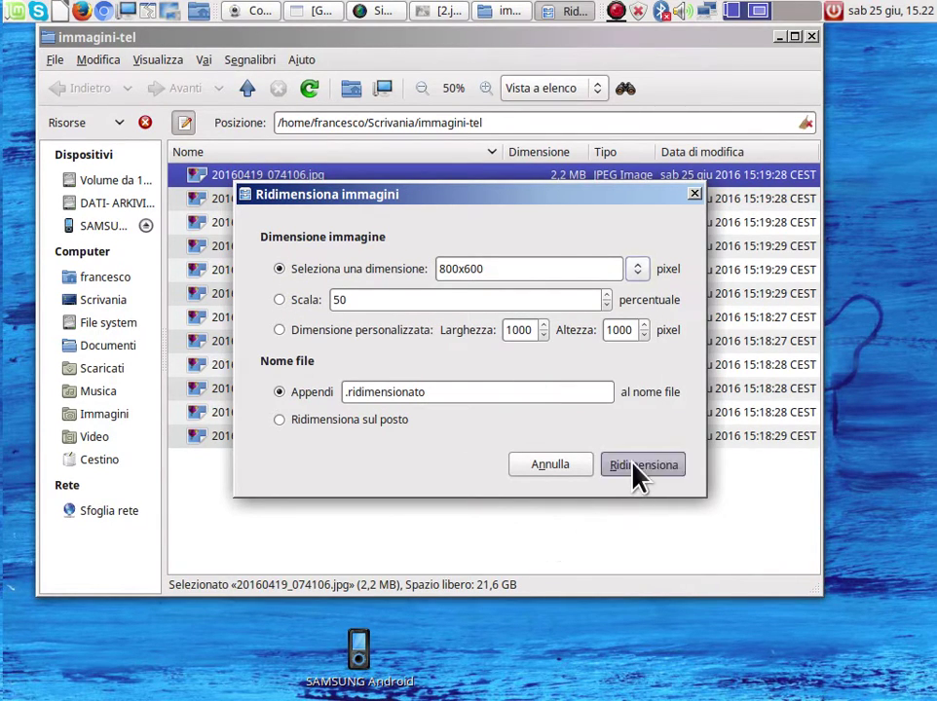
left_click(638, 466)
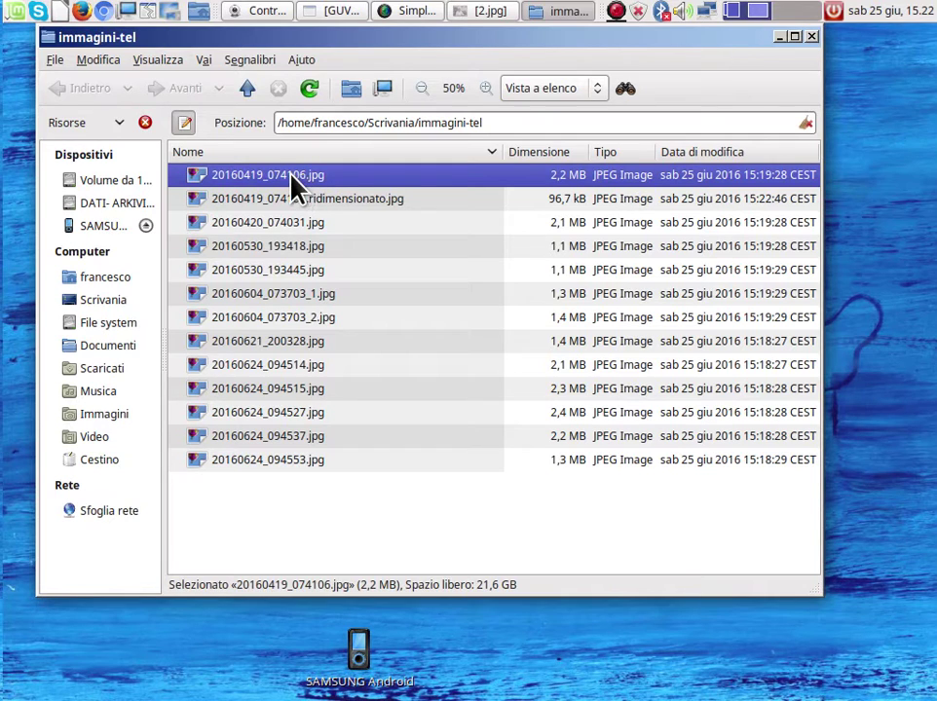
- Resize all 13 pictures in immagini-tel to 800x600 pixels as copies with .ridimensionato appended to their file names
left_click(324, 463, "shift")
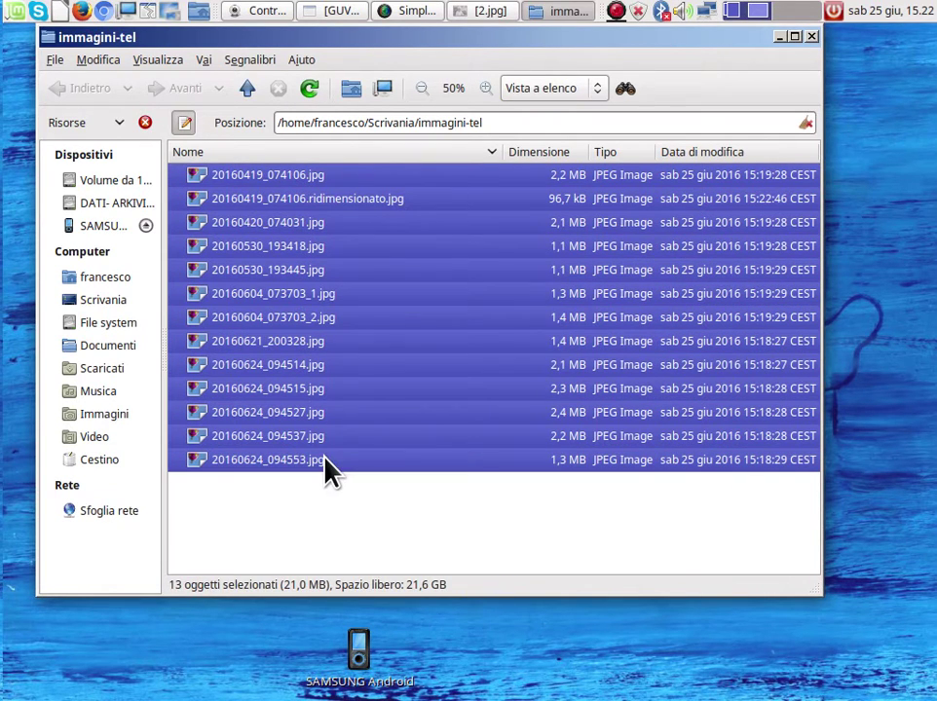
right_click(436, 322)
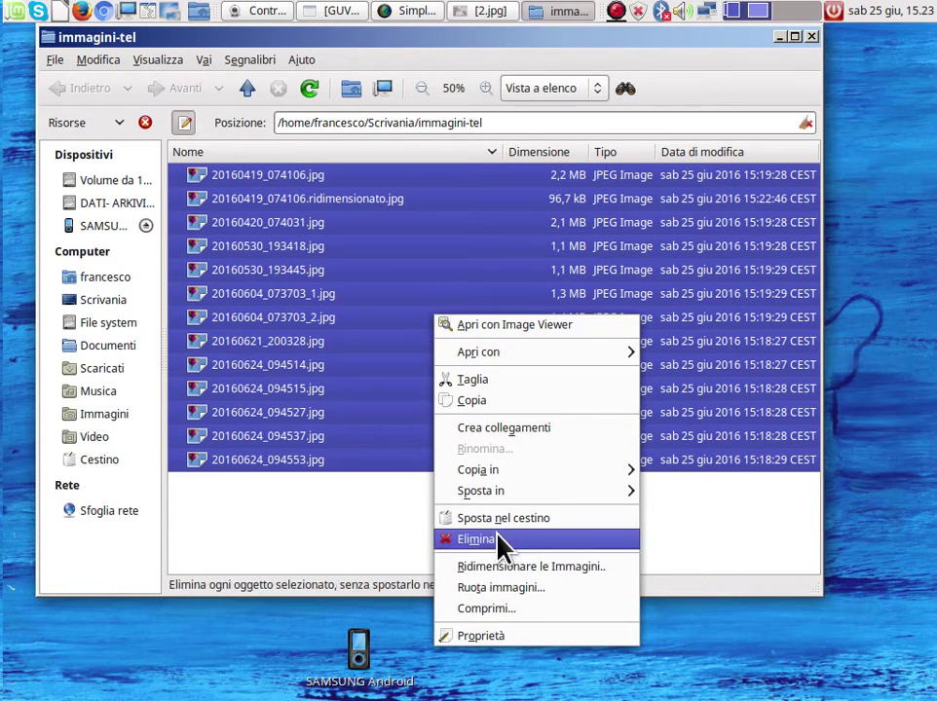
left_click(524, 567)
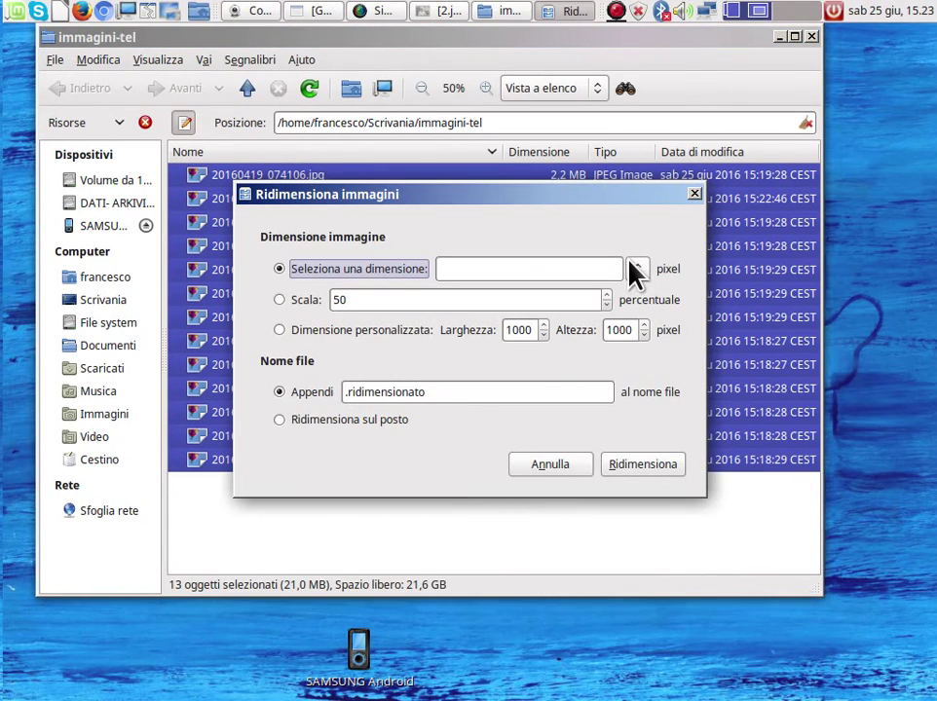
left_click(635, 271)
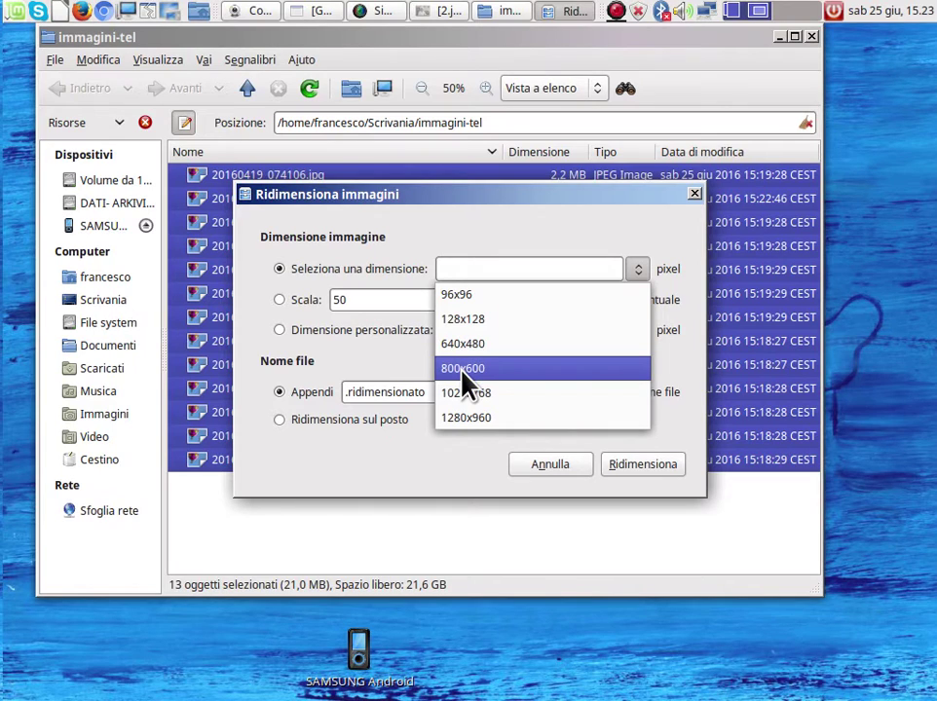
left_click(477, 344)
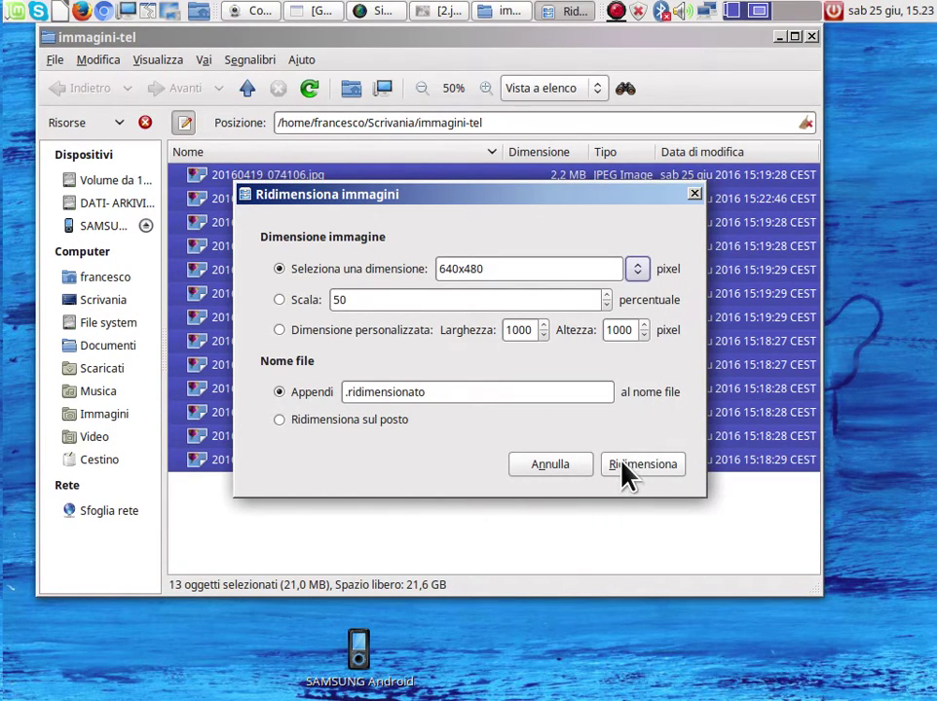
left_click(635, 273)
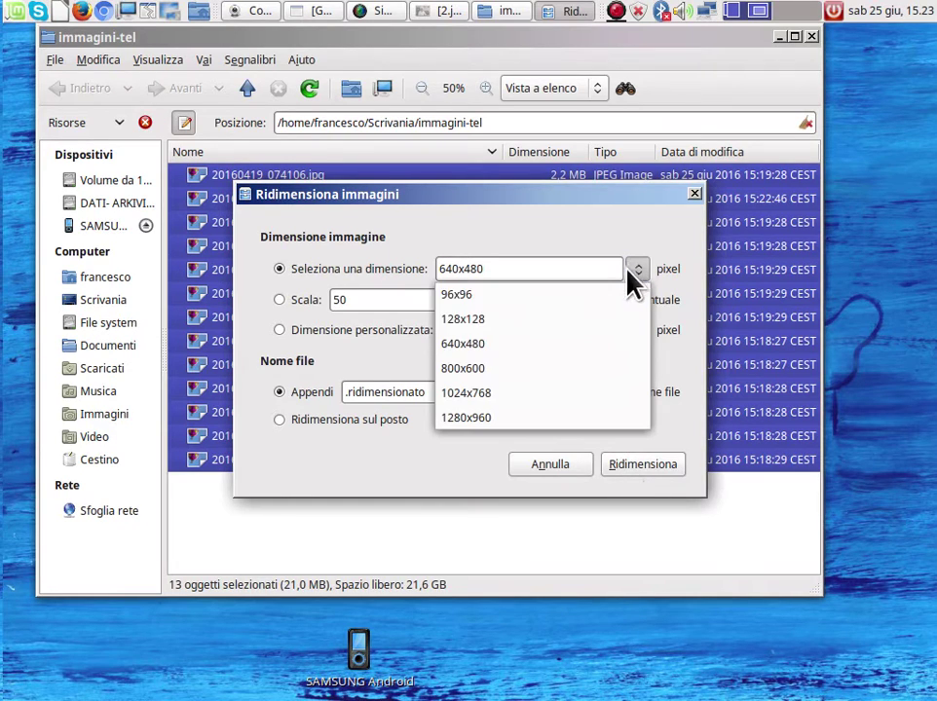
left_click(514, 371)
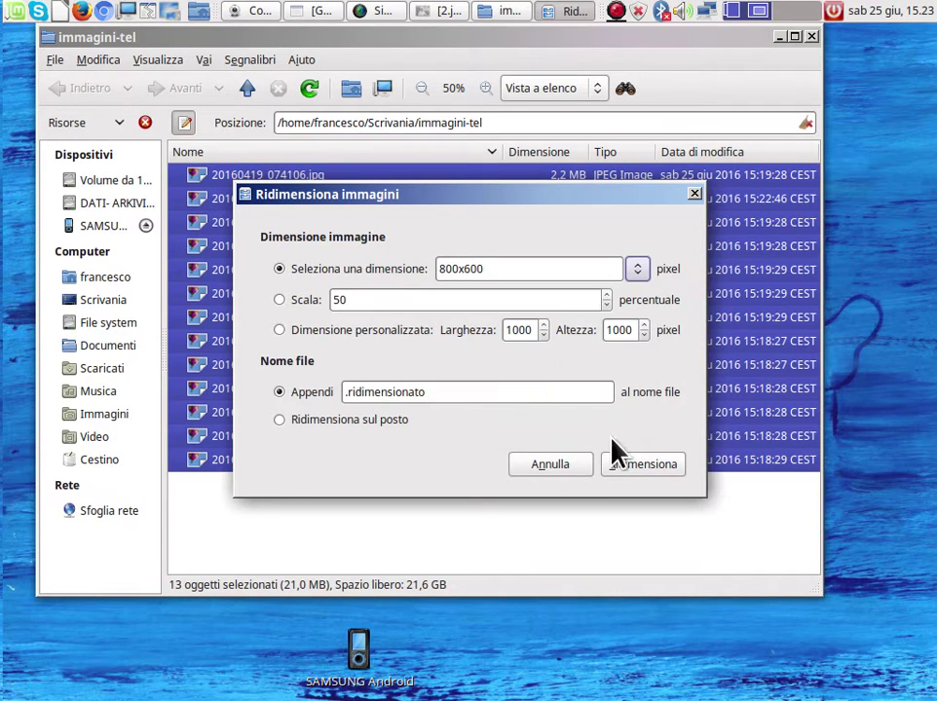
left_click(658, 473)
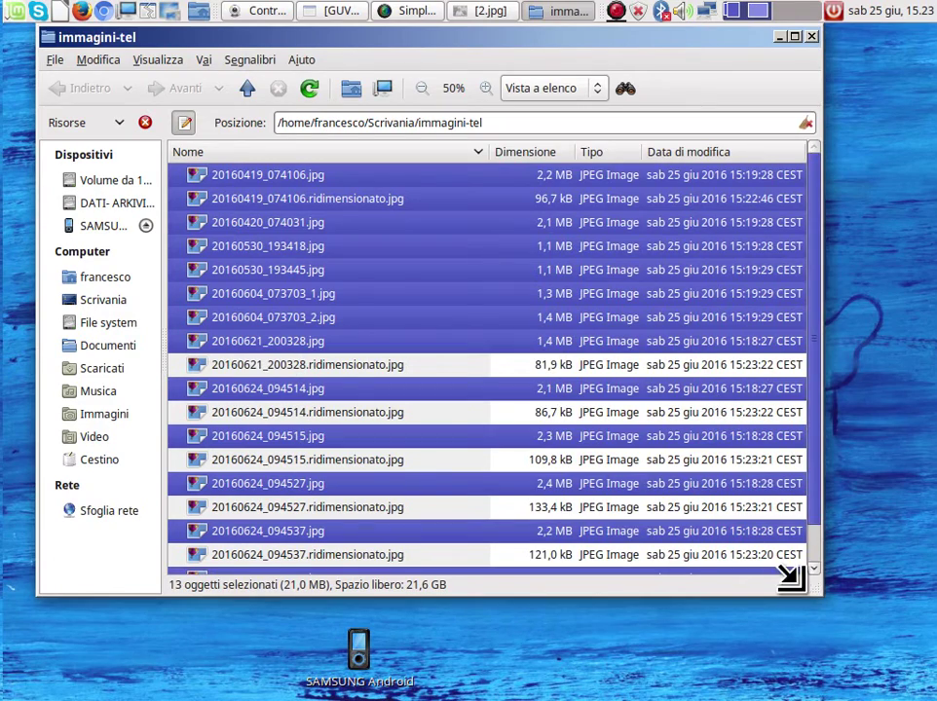
- Enlarge the immagini-tel window and compare the file sizes of the originals and resized copies in the detailed list
left_click_drag(803, 592, 916, 692)
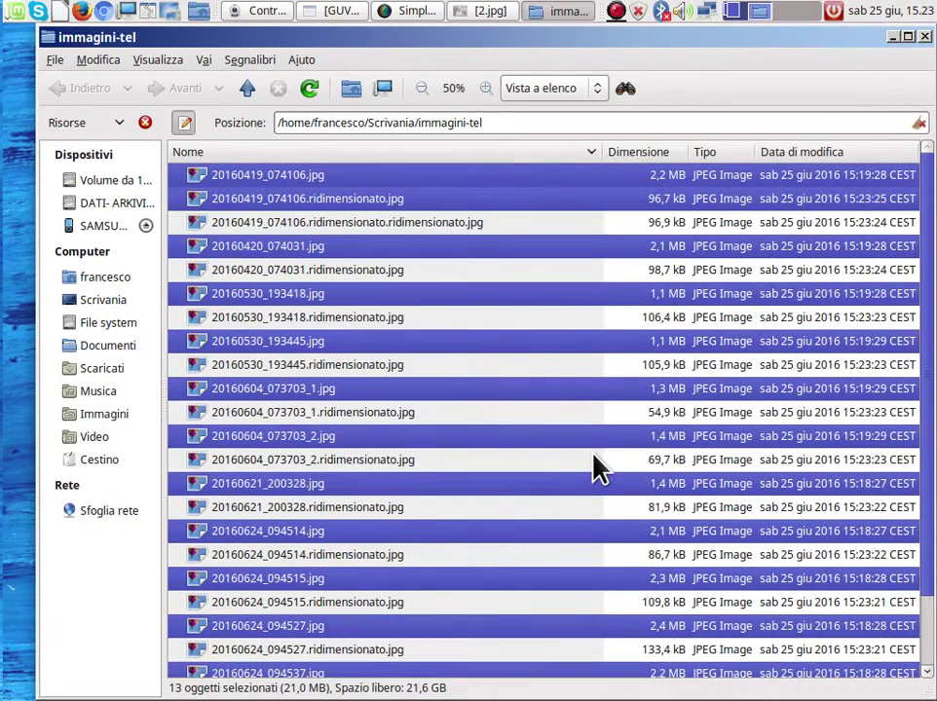
scroll(517, 425, "down", 1)
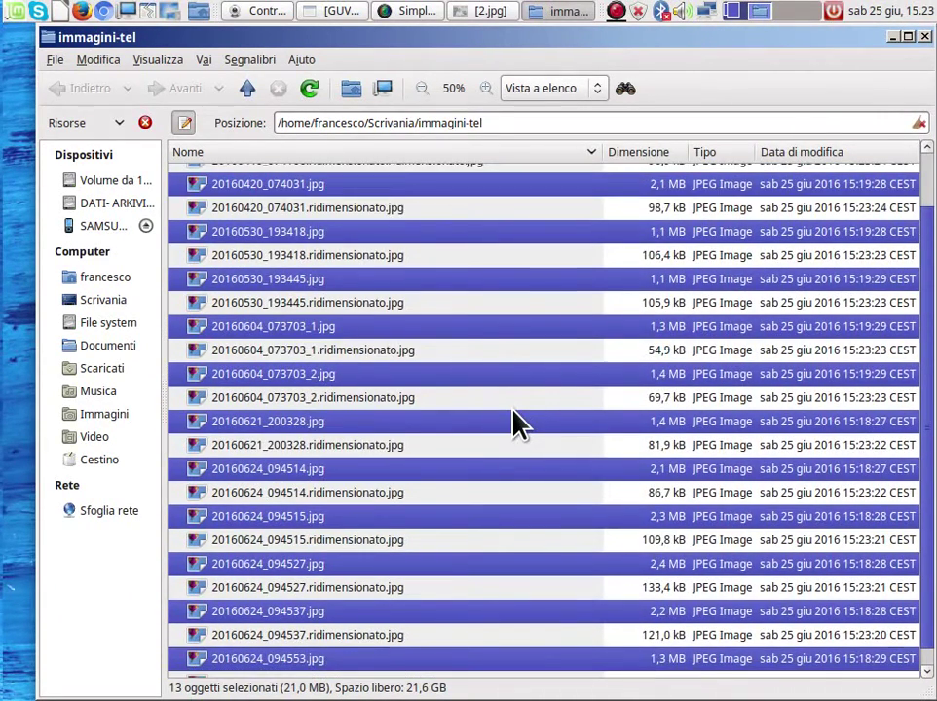
scroll(518, 424, "up", 1)
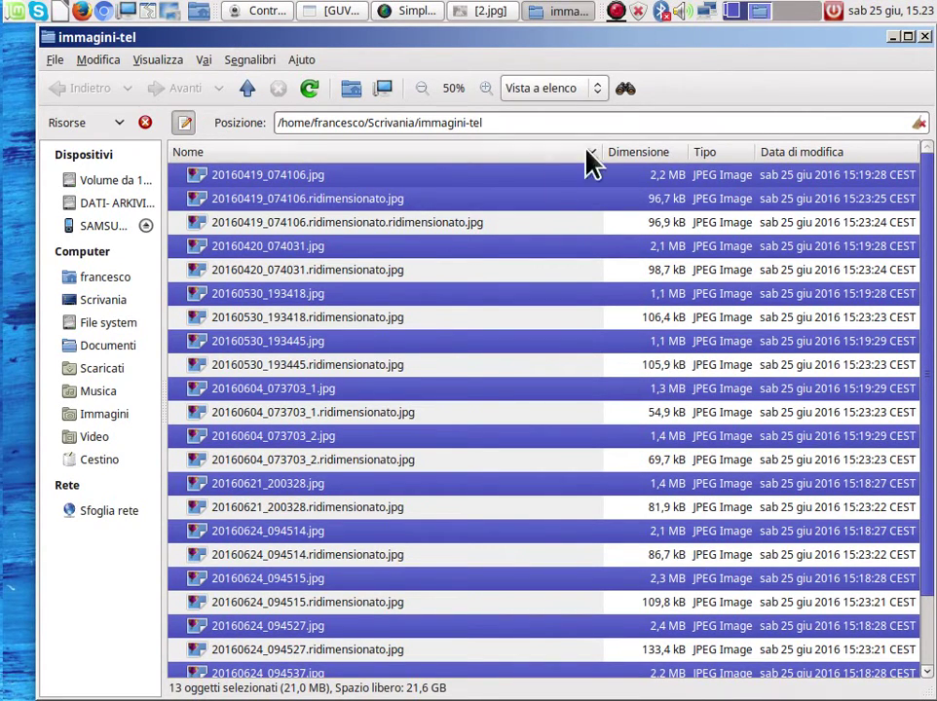
left_click(596, 90)
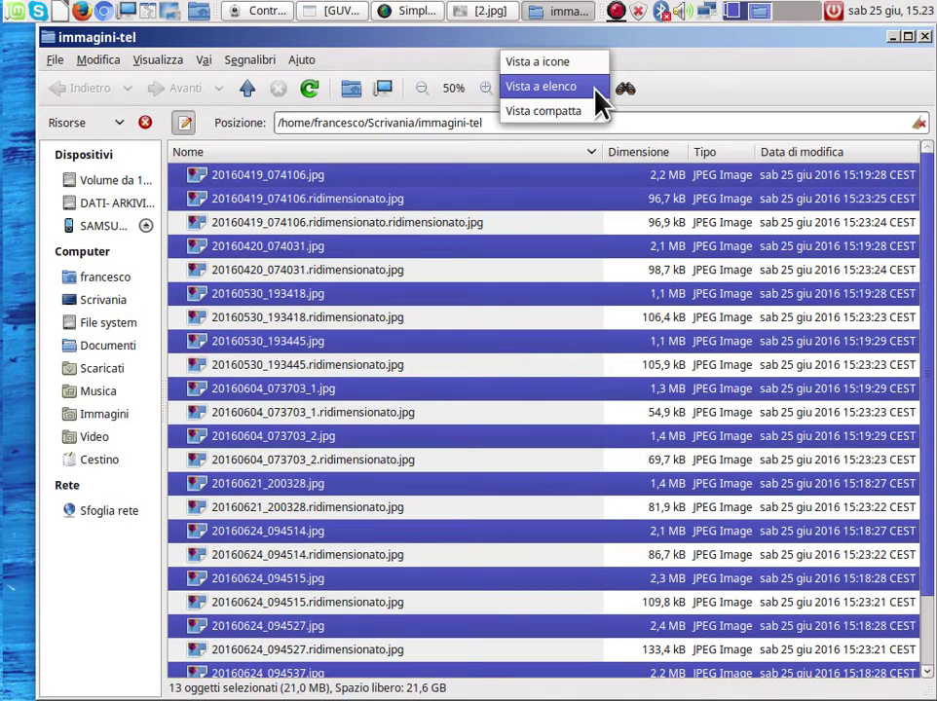
left_click(584, 85)
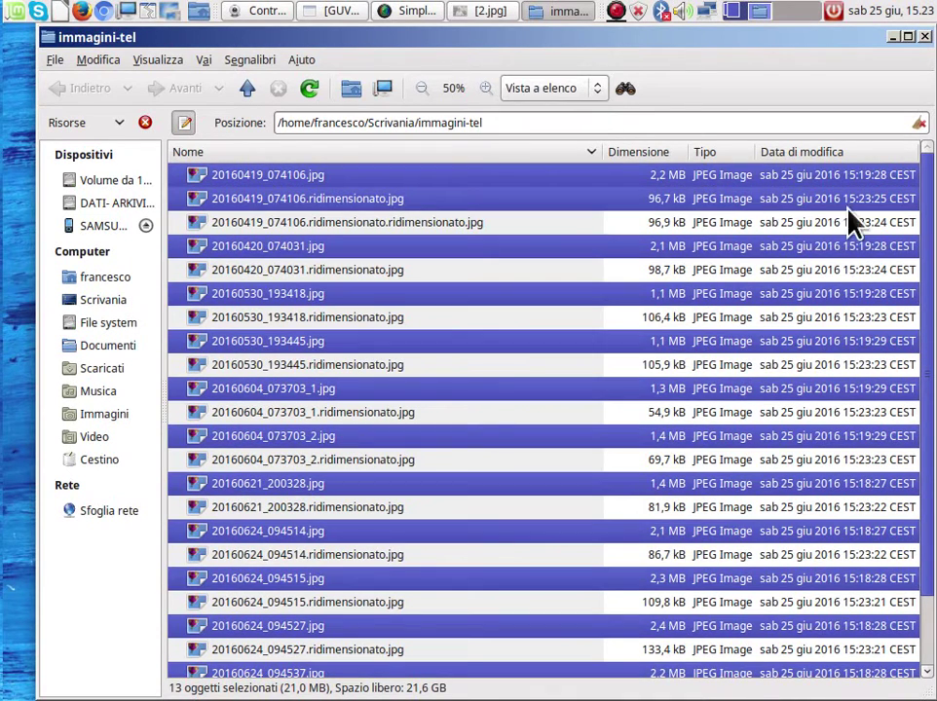
scroll(526, 287, "down", 1)
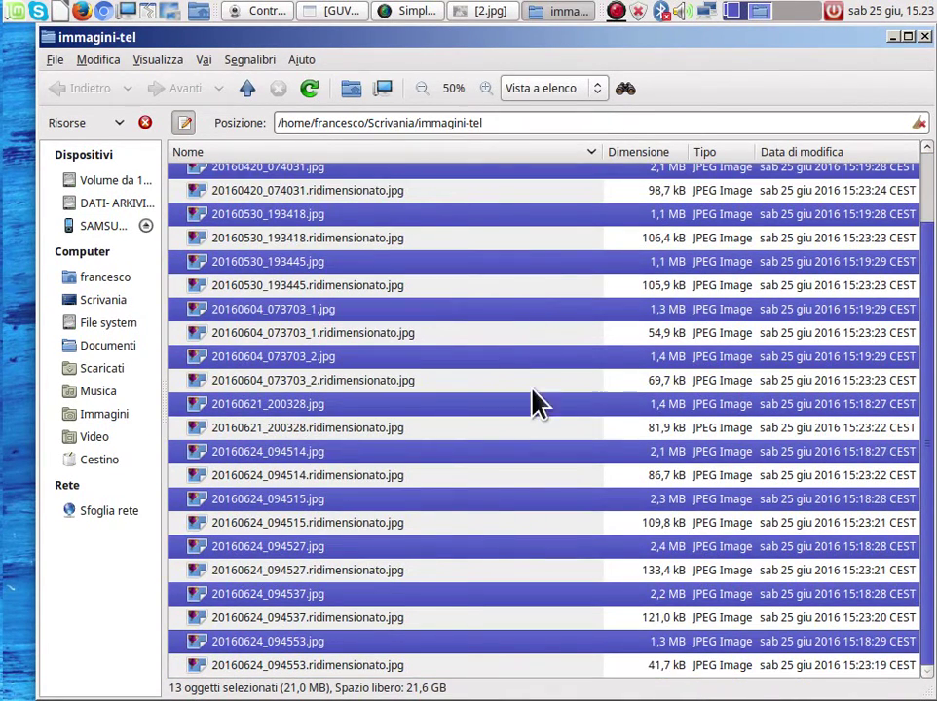
scroll(539, 401, "up", 1)
- Display the immagini-tel pictures as icons with nothing selected, and split the window with an additional pane
left_click(604, 92)
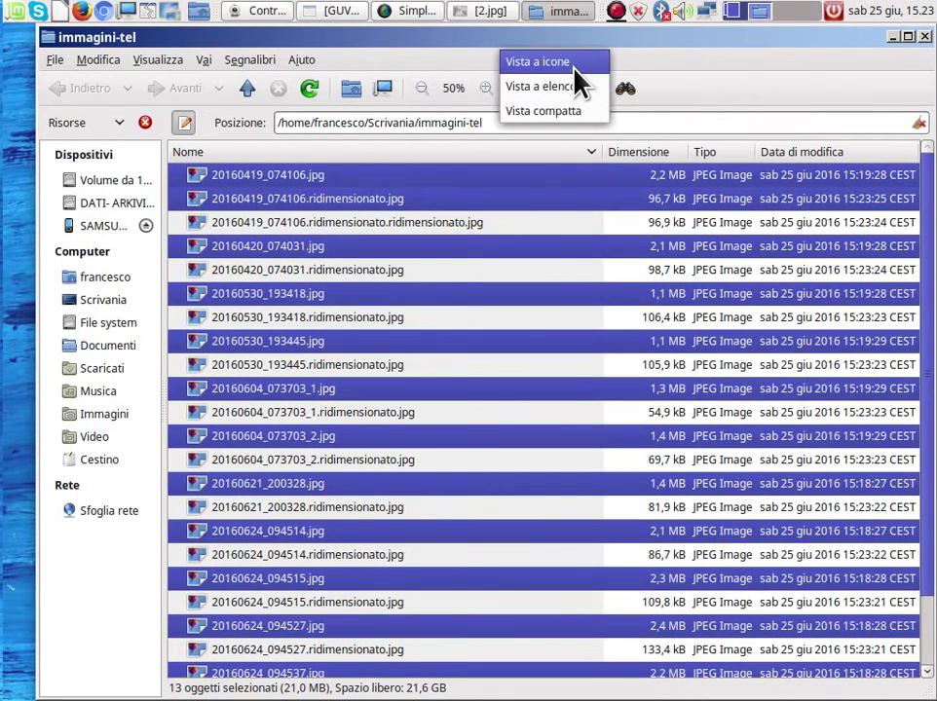
left_click(569, 62)
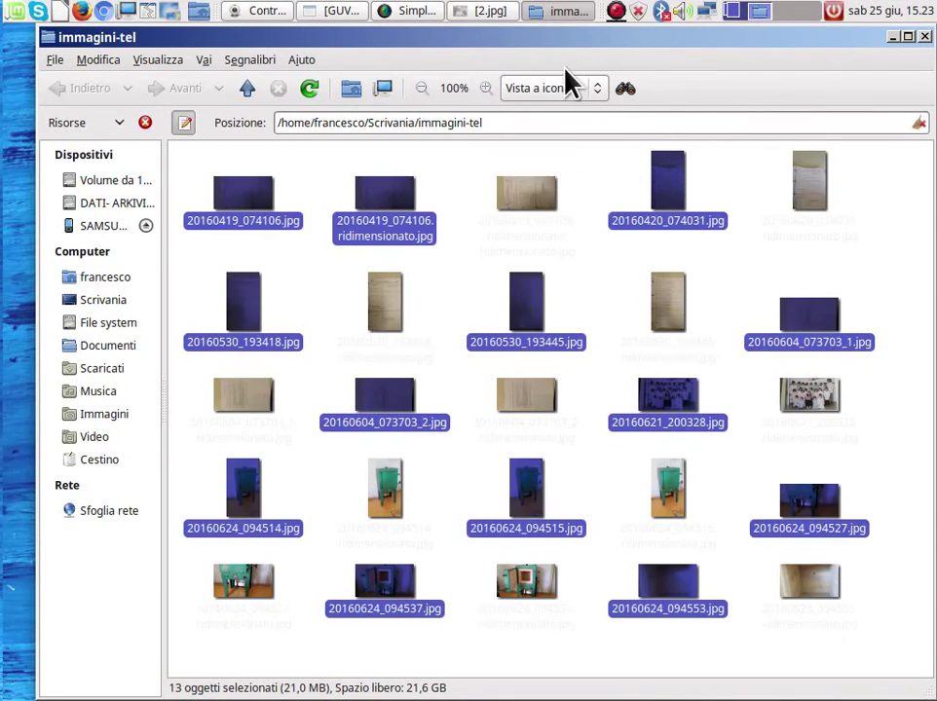
left_click(555, 278)
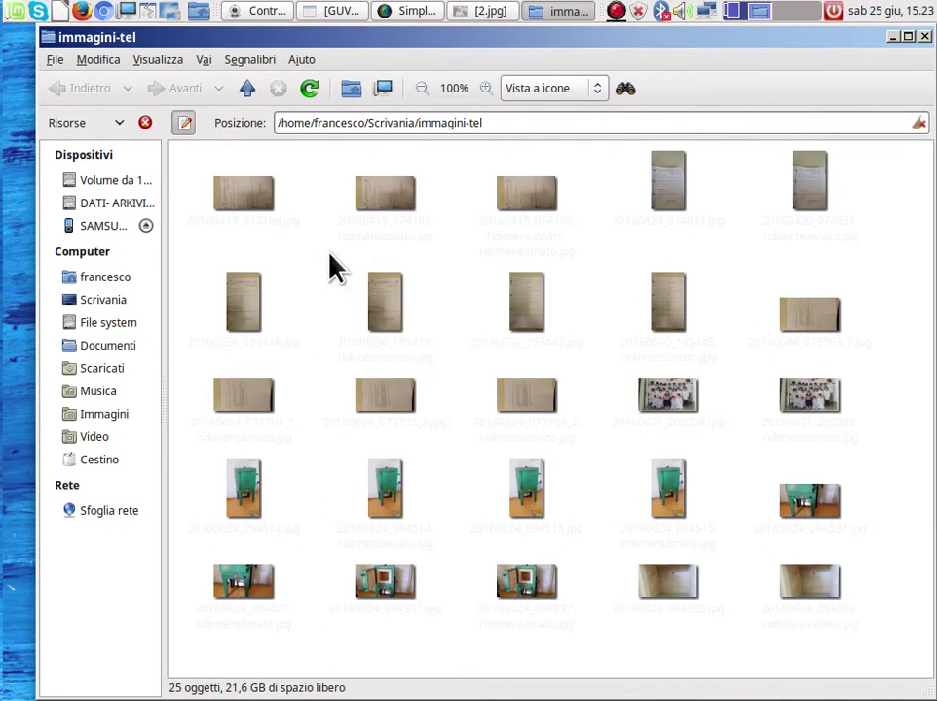
left_click(158, 60)
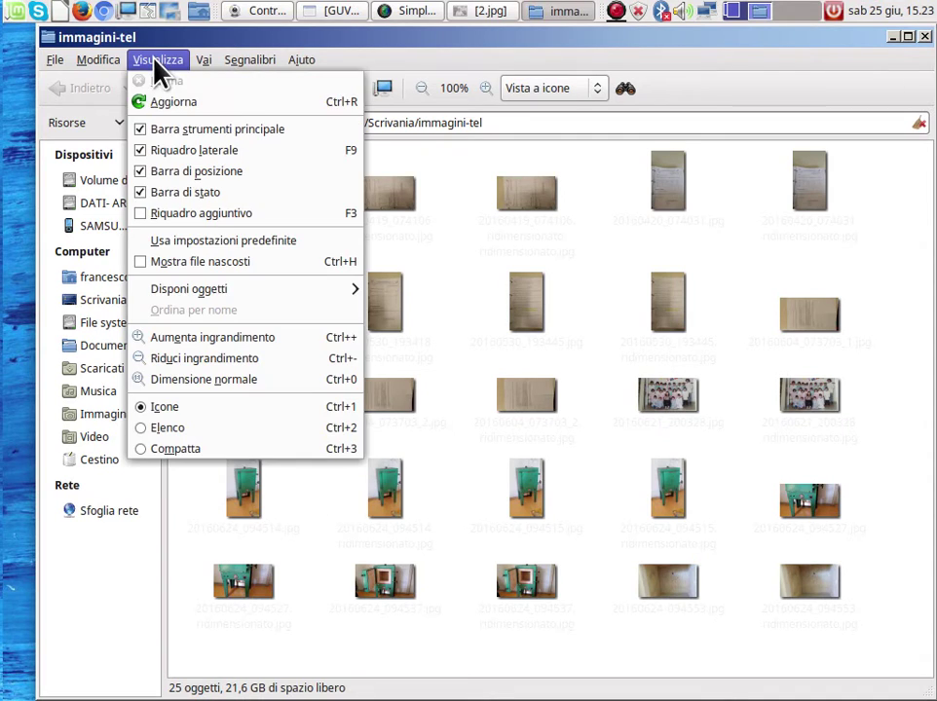
left_click(146, 212)
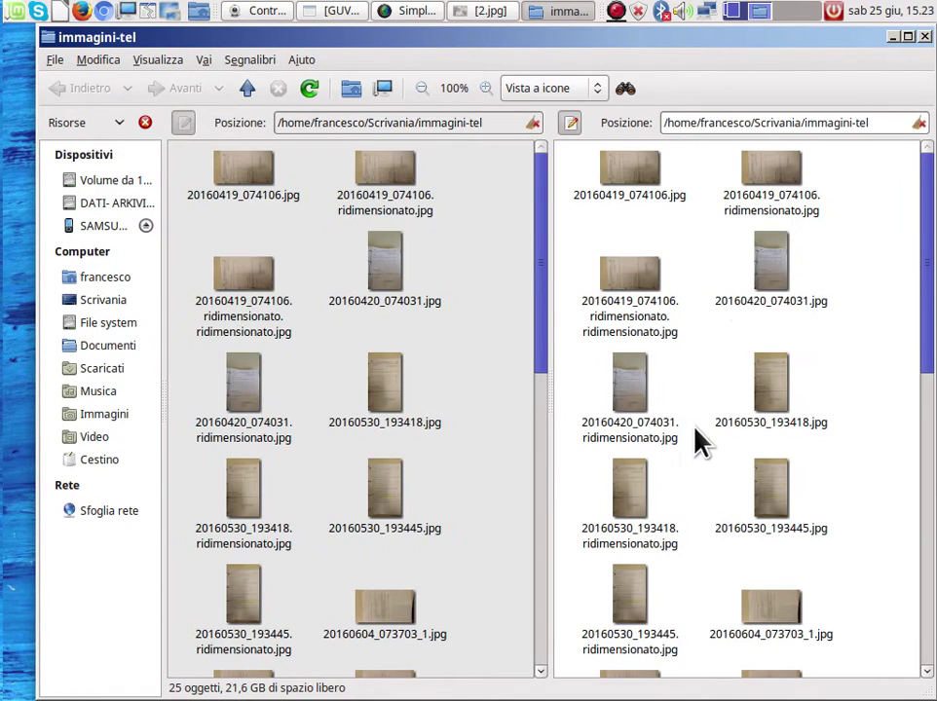
- View 20160420_074031.ridimensionato.jpg from the second pane at different zoom levels to check its quality, and close it
left_click(630, 374)
double_click(630, 374)
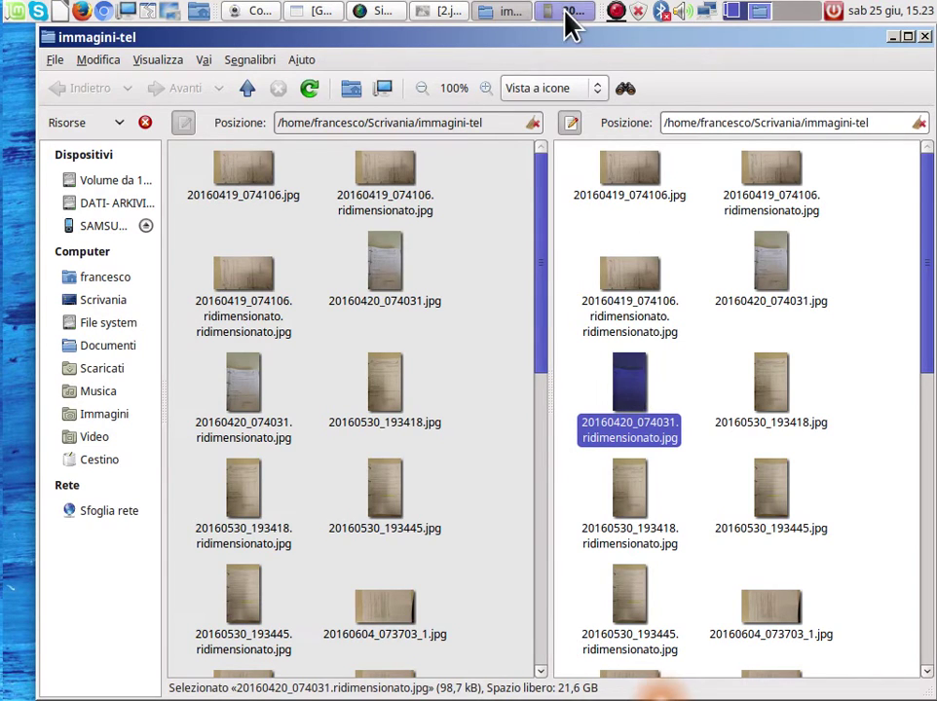
scroll(541, 370, "up", 6)
scroll(693, 445, "down", 5)
scroll(684, 383, "up", 4)
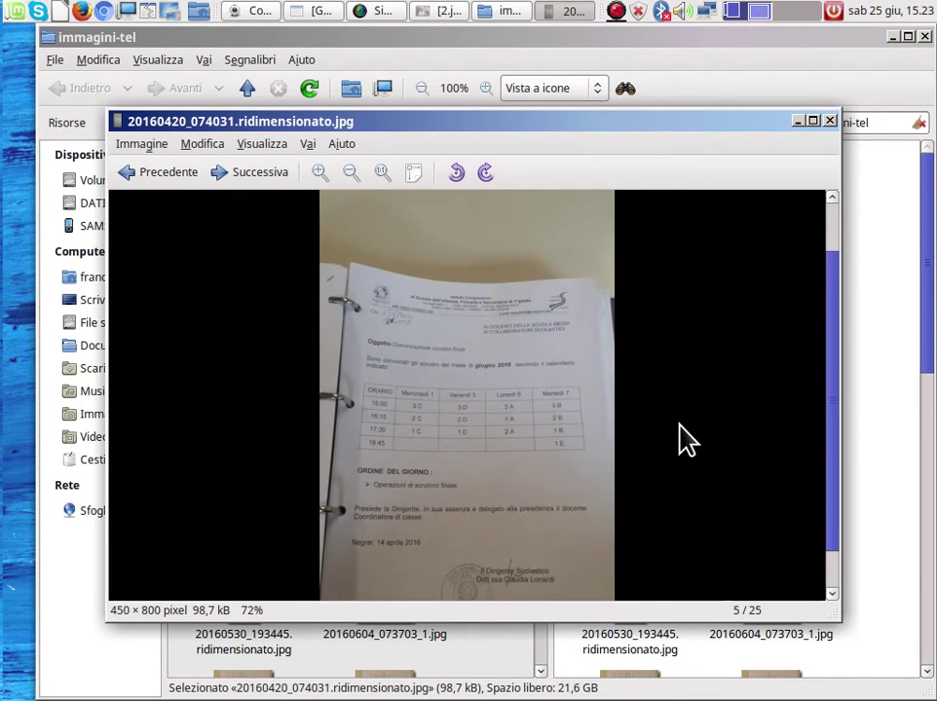
scroll(684, 425, "down", 2)
left_click(831, 120)
- View the original 20160624_094515.jpg maximized and zoomed in to examine its detail, and close it
scroll(875, 443, "down", 5)
double_click(782, 395)
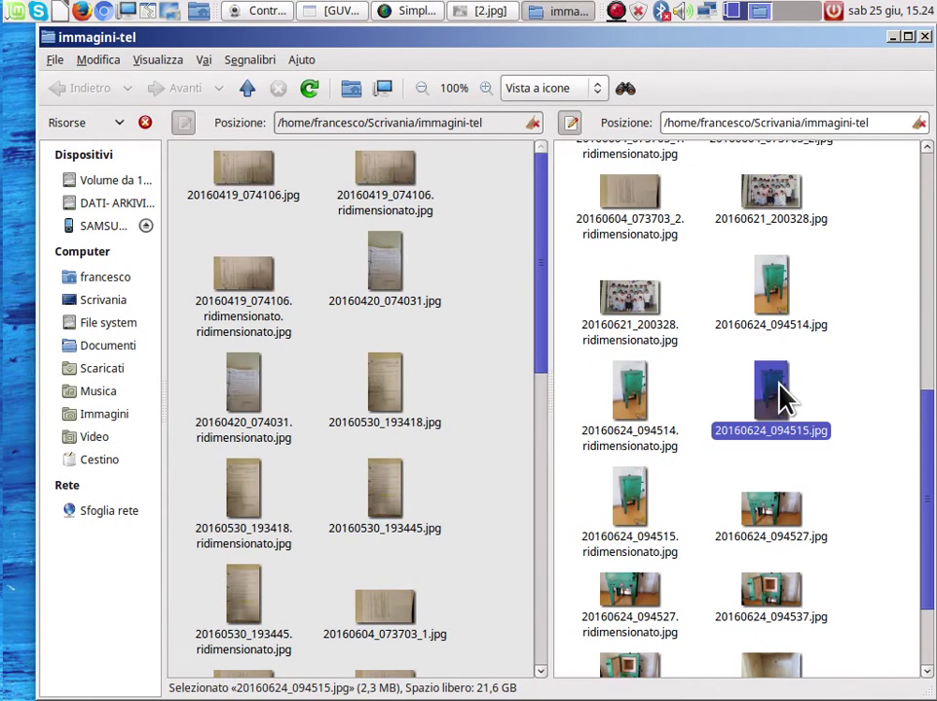
left_click(649, 101)
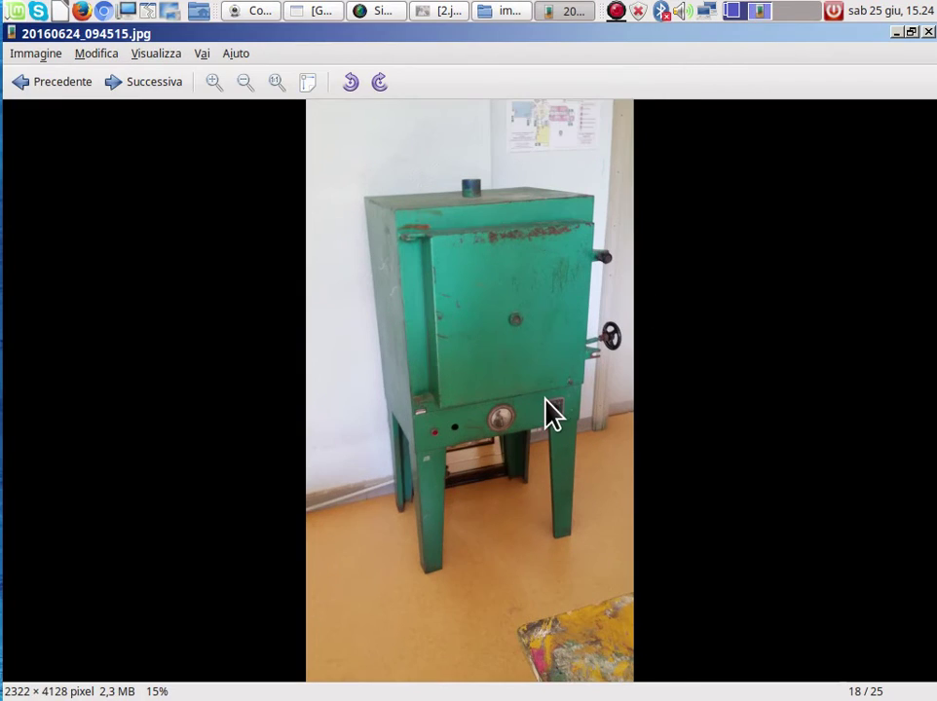
scroll(552, 418, "up", 3)
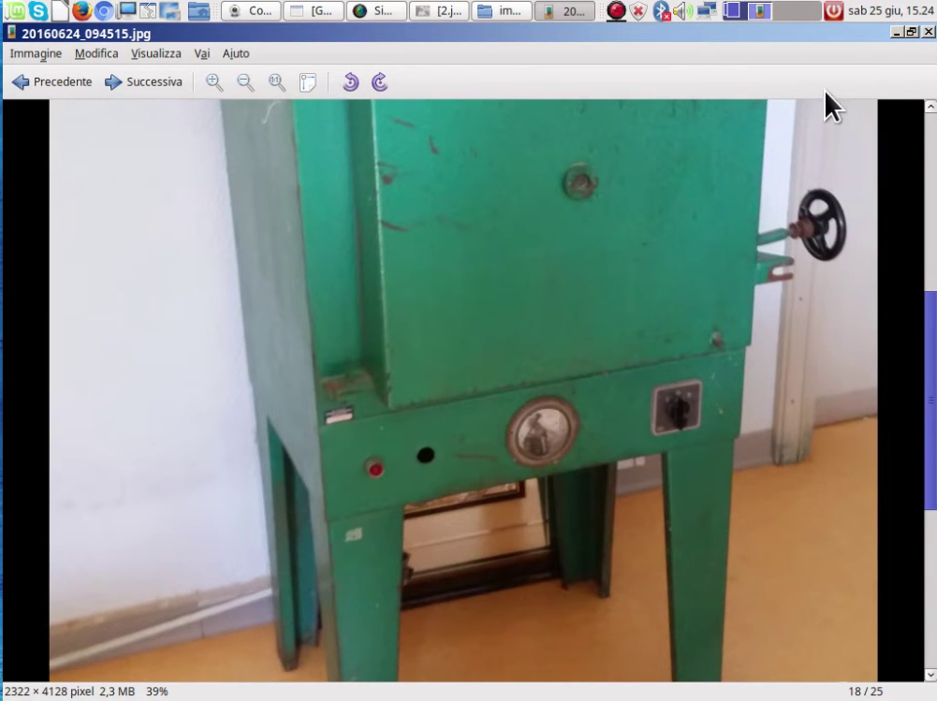
left_click(928, 31)
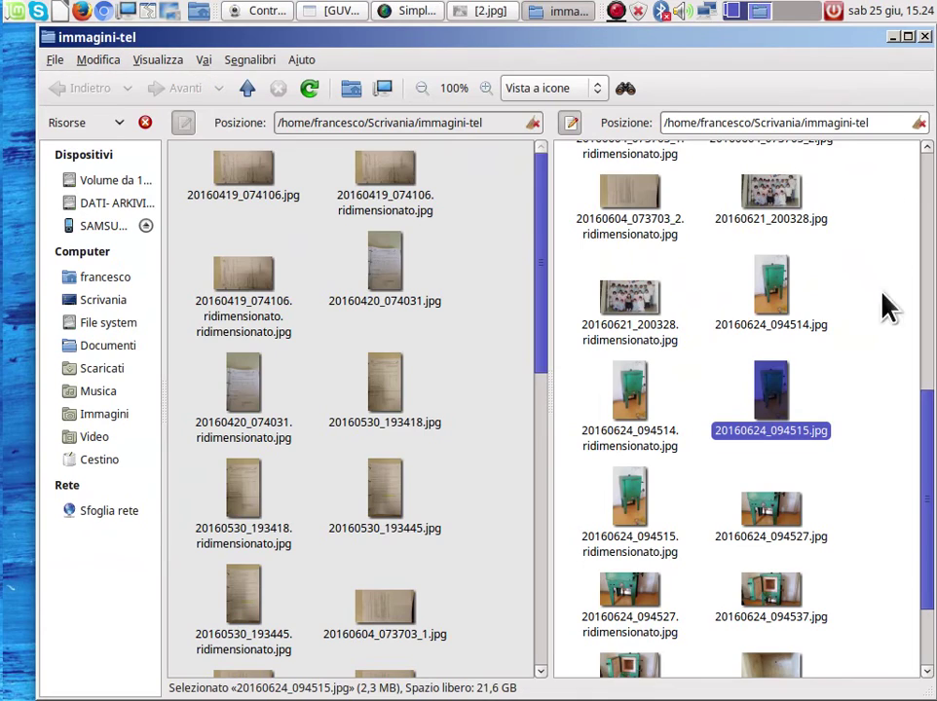
- View 20160624_094515.ridimensionato.jpg maximized and zoomed in to compare it with the original, and close the viewer and folder windows
double_click(638, 496)
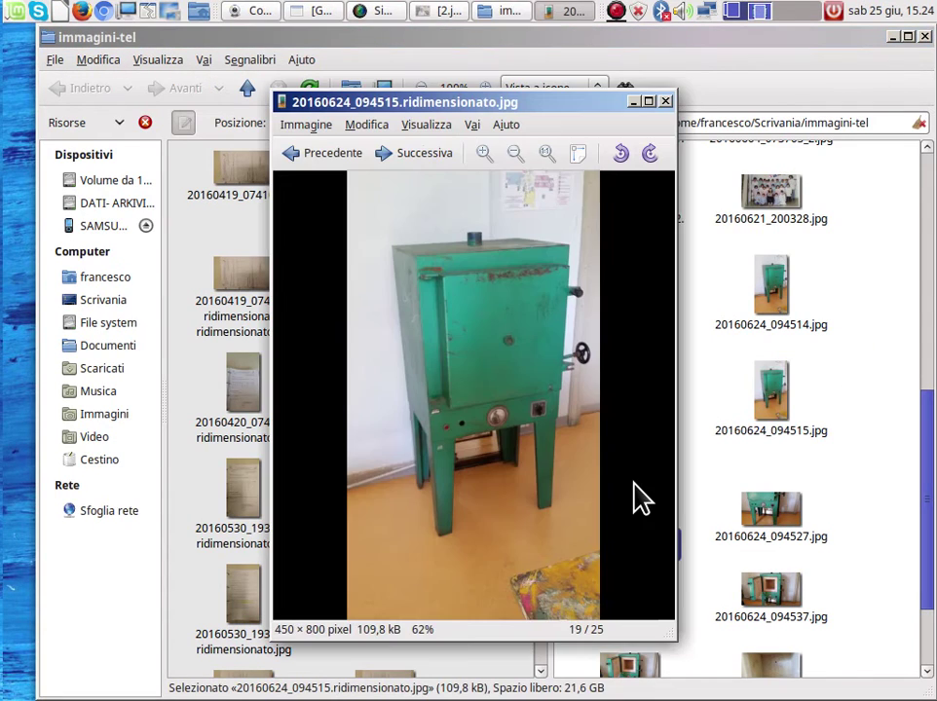
scroll(501, 457, "up", 5)
scroll(511, 484, "up", 3)
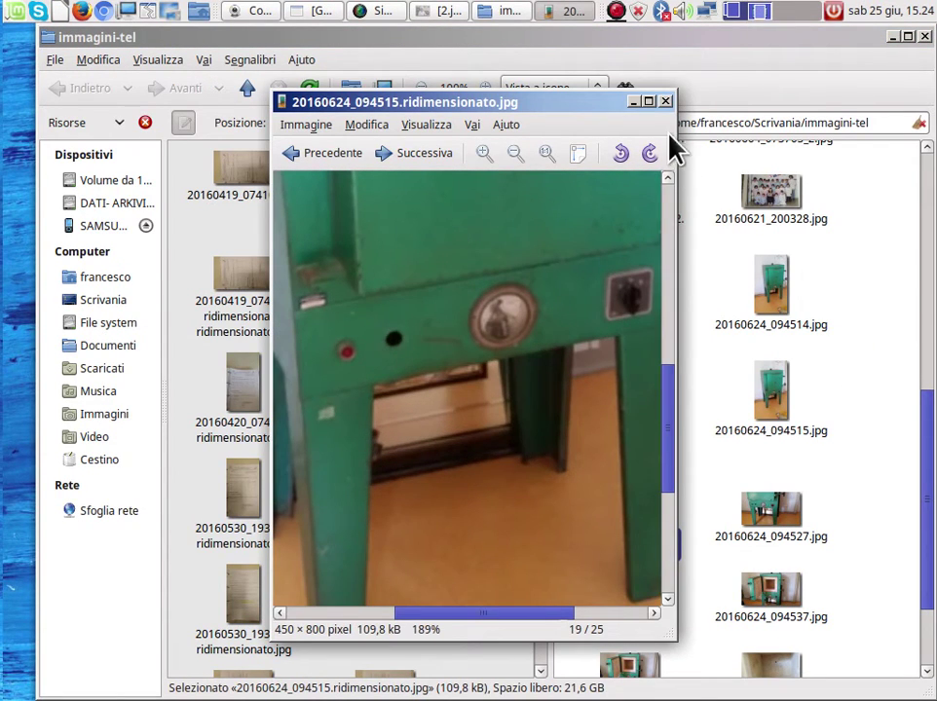
left_click(648, 101)
left_click_drag(521, 265, 519, 455)
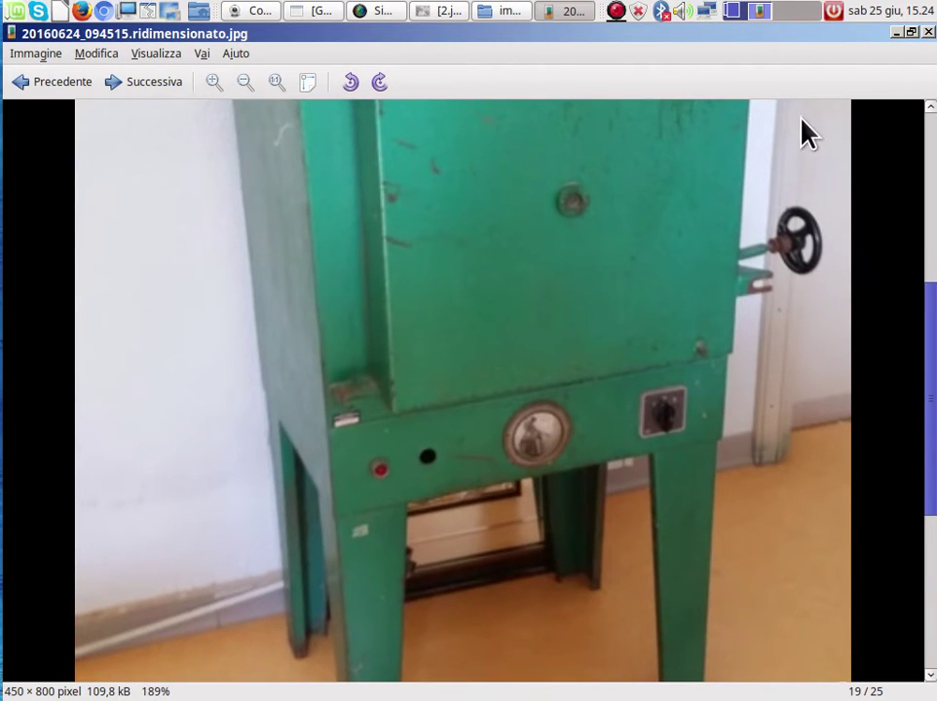
left_click(928, 32)
left_click(926, 37)
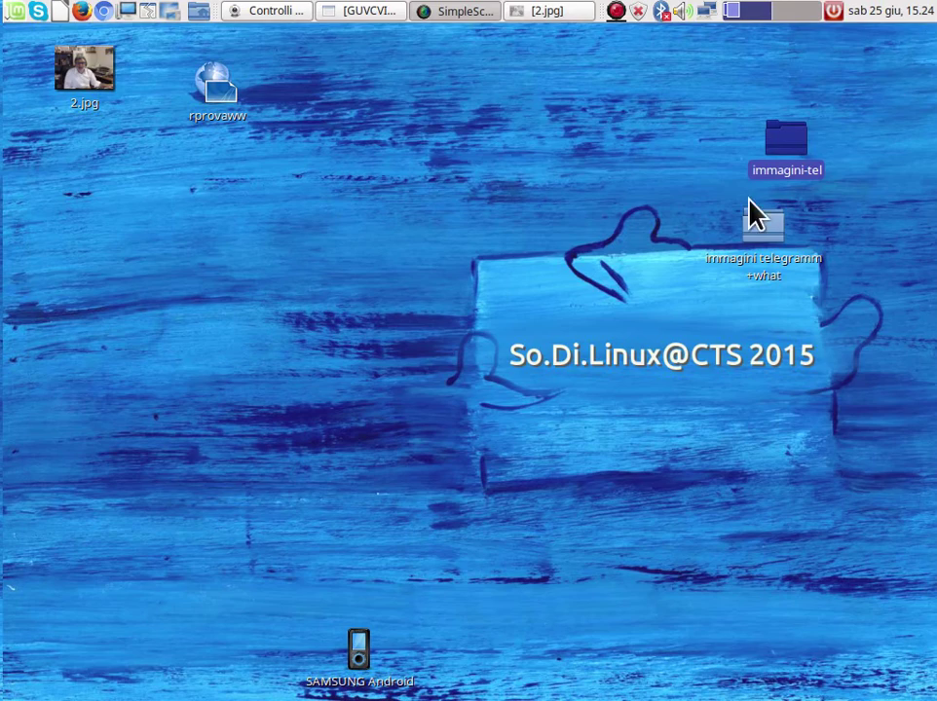
- Move the SAMSUNG Android icon to the upper part of the desktop and open the device
left_click(212, 87)
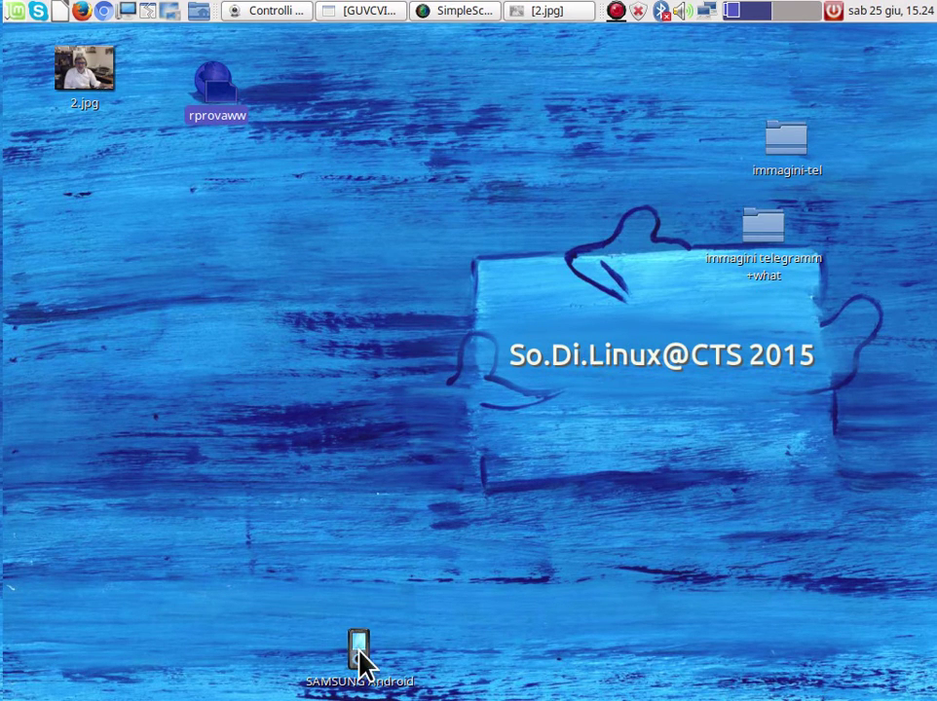
left_click_drag(360, 663, 360, 264)
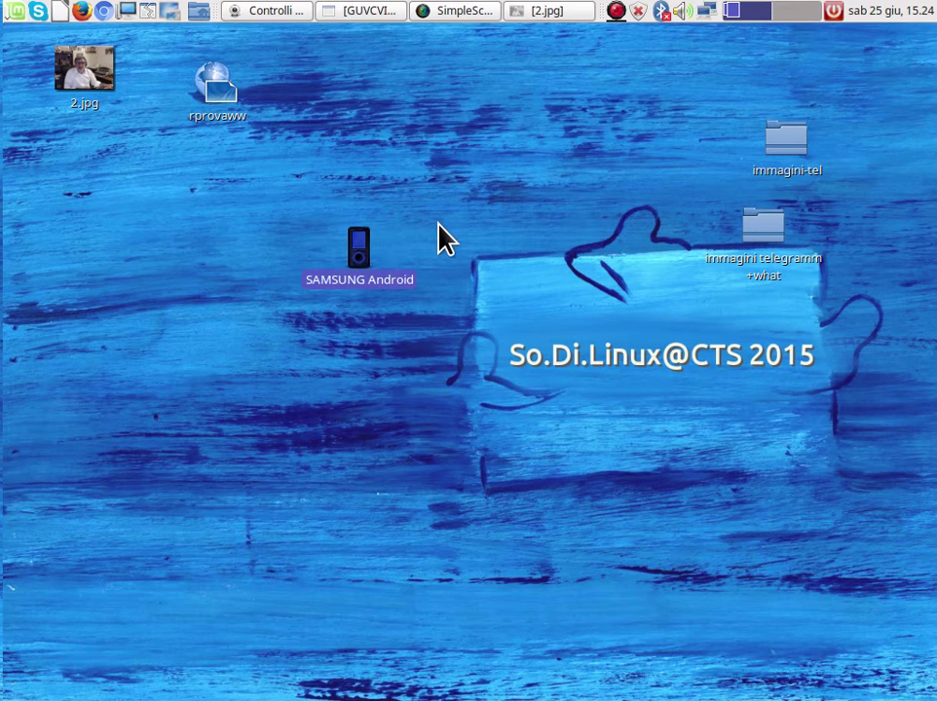
double_click(359, 249)
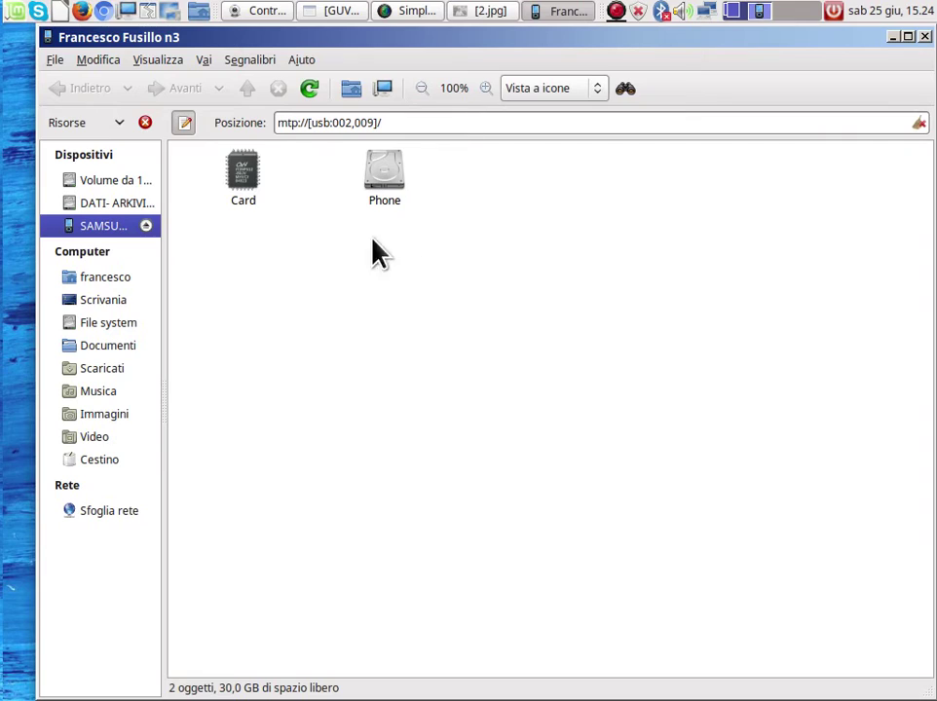
- Open the Phone storage, look into its Documents folder, and return to the Phone folder
double_click(382, 184)
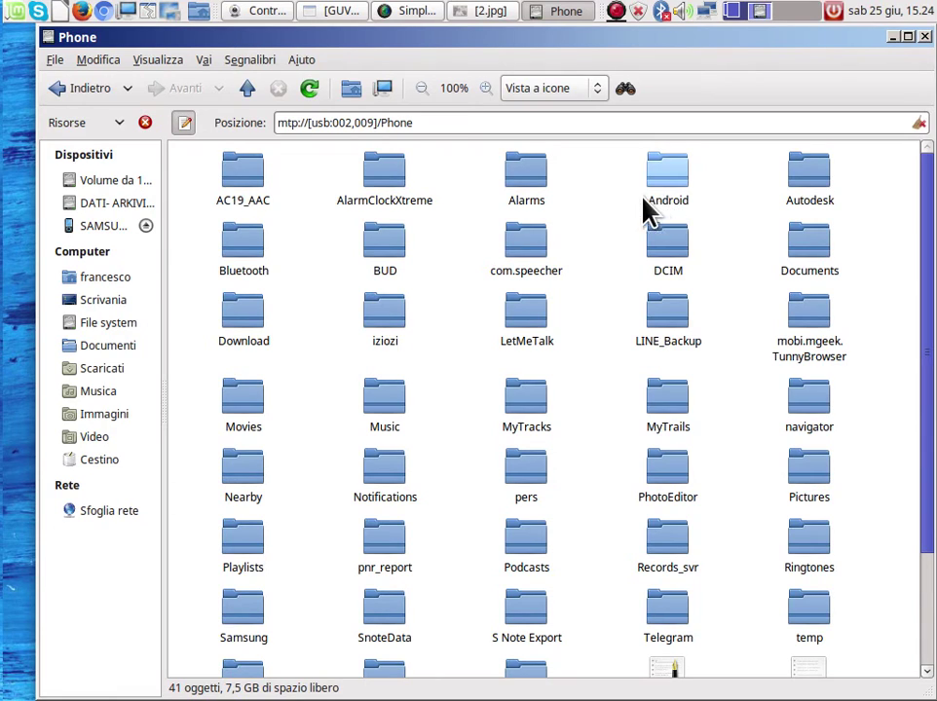
double_click(814, 239)
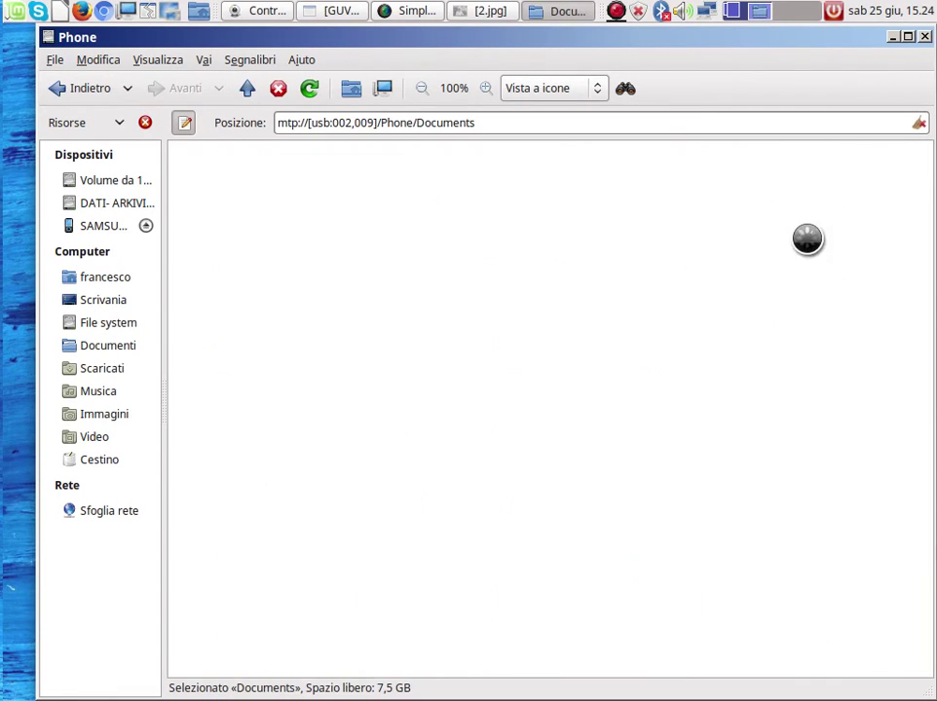
left_click(246, 89)
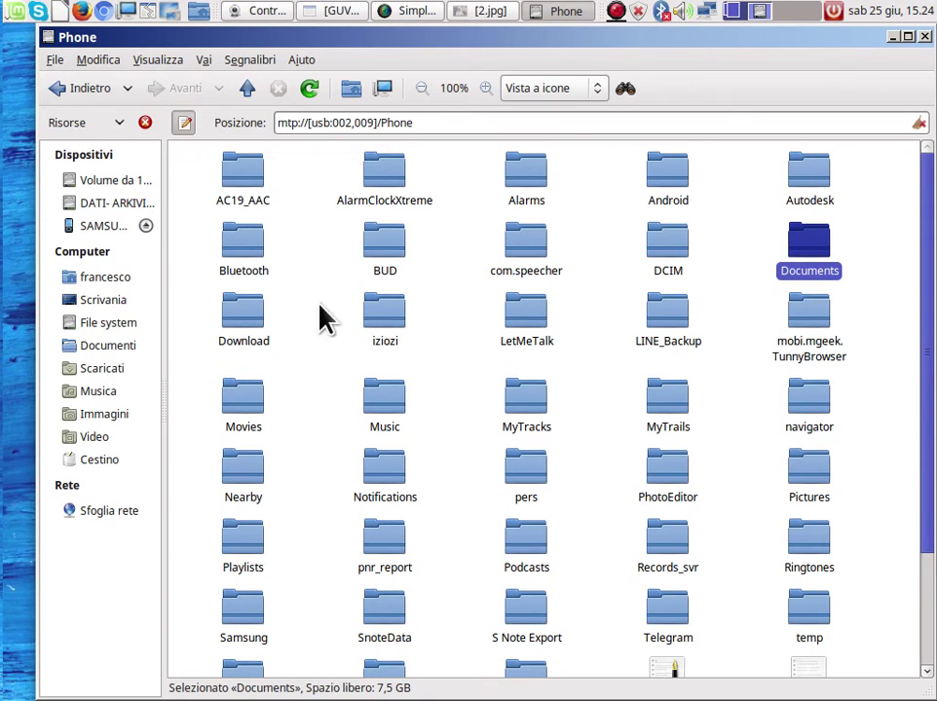
- View depliant itinerari promontorio.pdf from the phone's Download folder, close it, and return to the device's top level
double_click(232, 313)
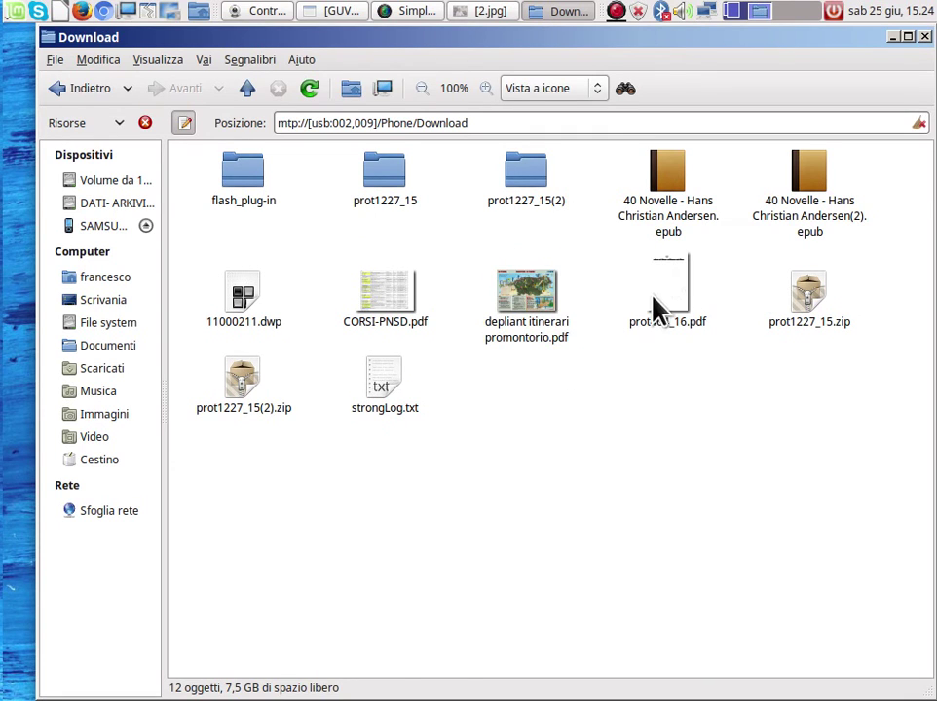
double_click(523, 293)
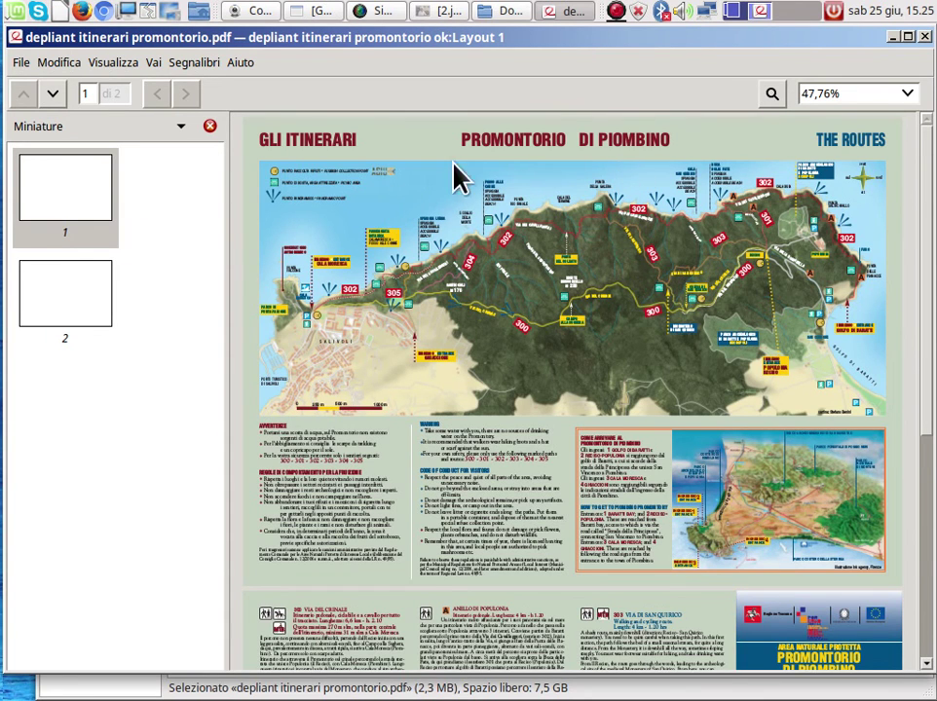
left_click(923, 37)
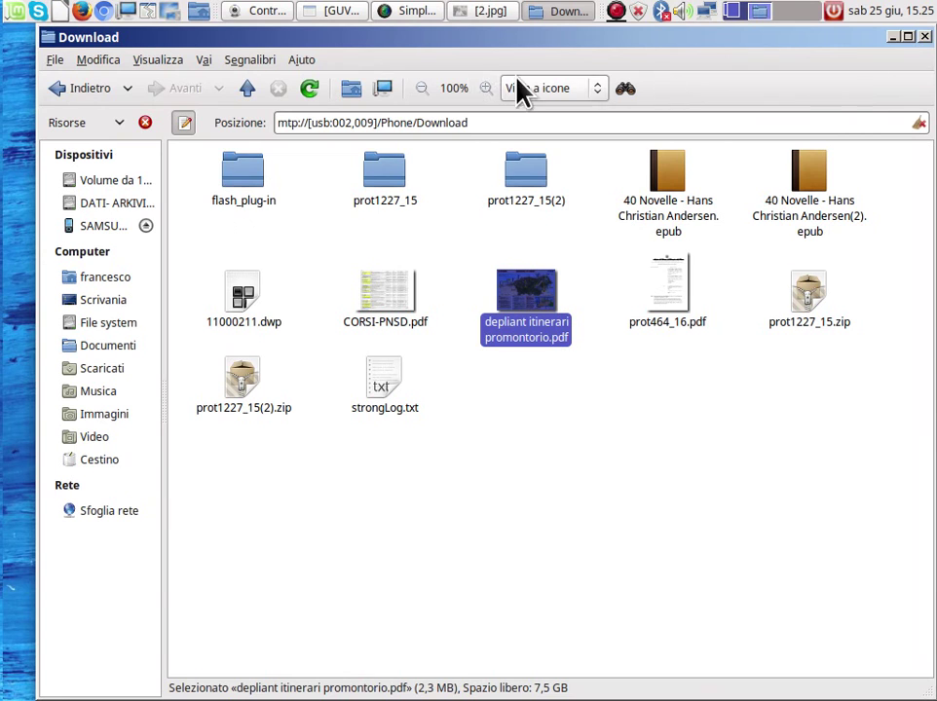
left_click(251, 90)
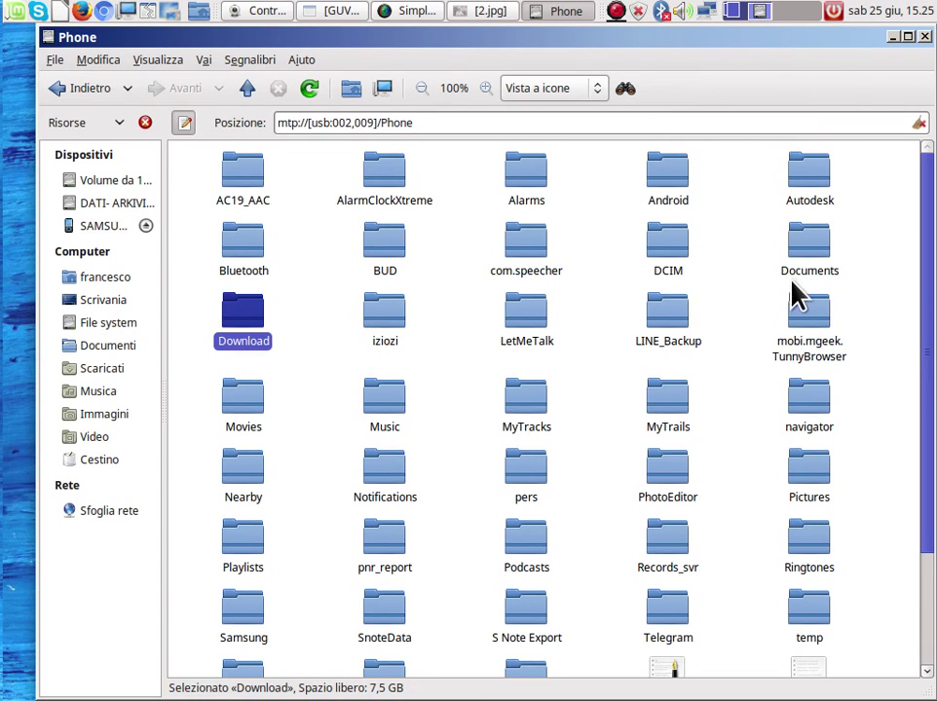
left_click(248, 89)
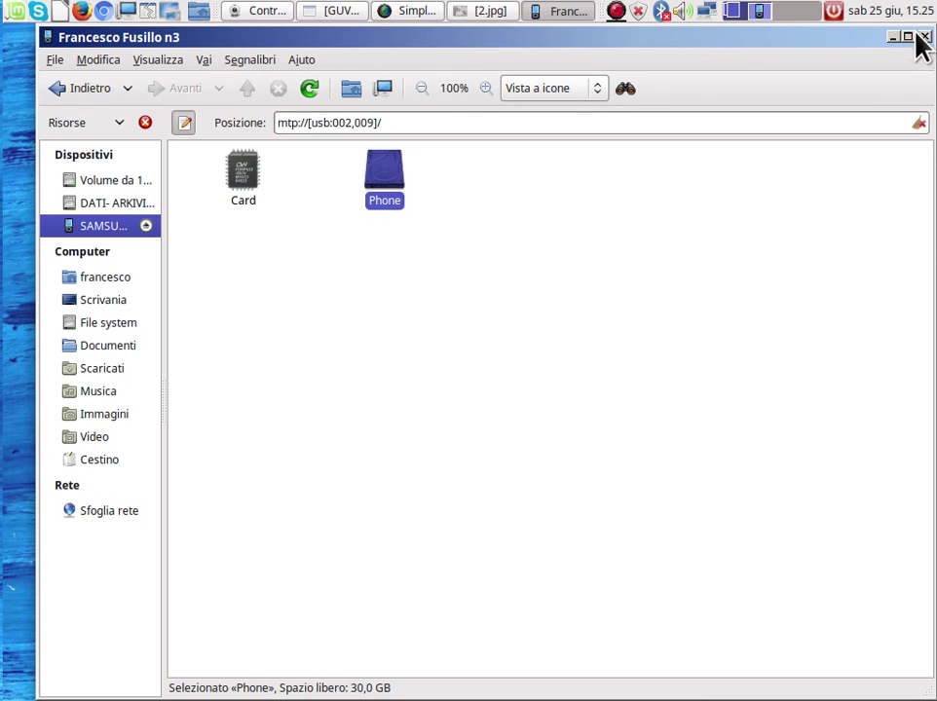
- Shrink the phone's folder window to uncover the desktop picture 2.jpg, open that picture, and close the folder window
left_click_drag(920, 41, 842, 511)
left_click_drag(753, 494, 718, 484)
double_click(85, 78)
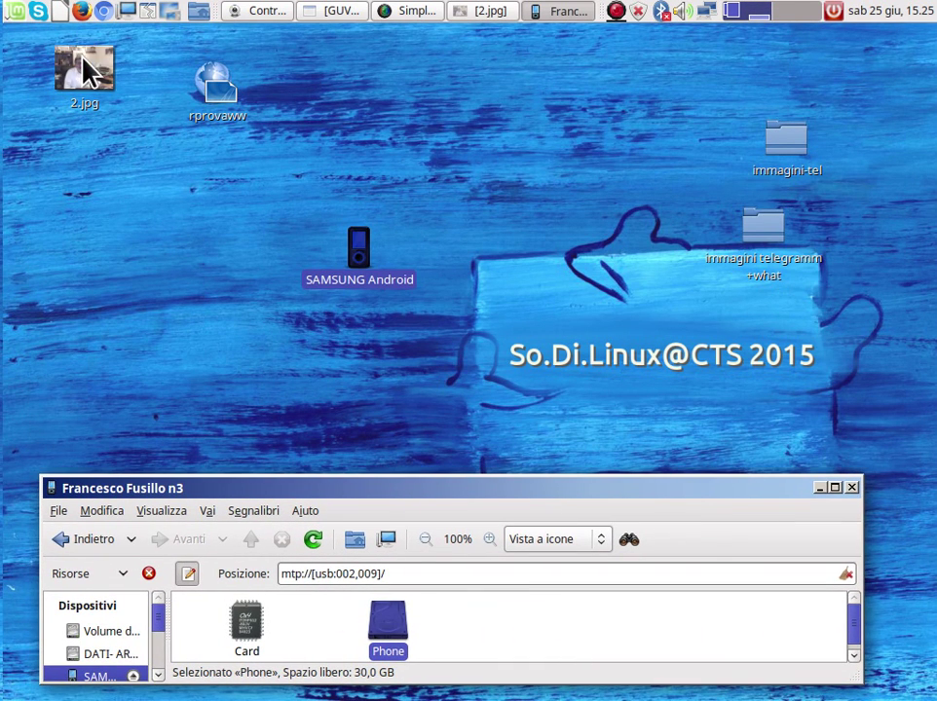
left_click_drag(265, 362, 338, 287)
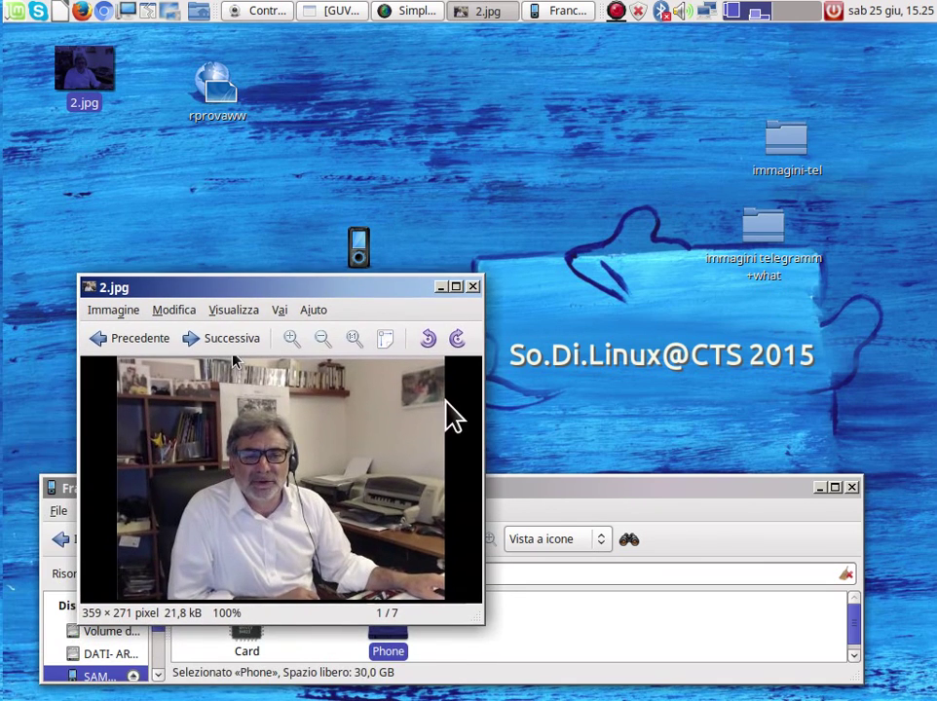
left_click(850, 487)
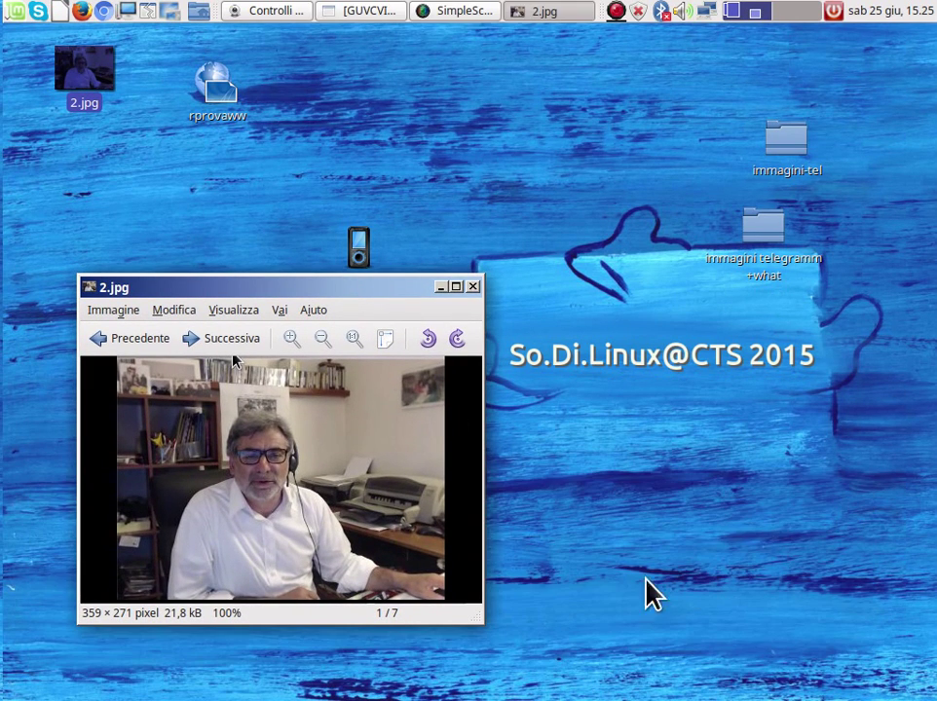